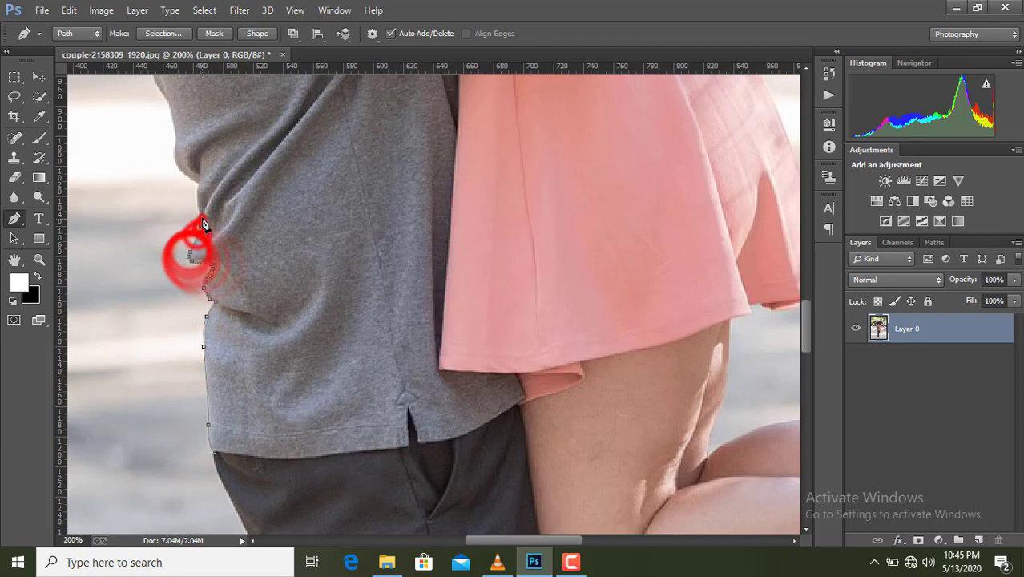
- Continue the pen path up the back edge of the man's grey shirt, from the waist folds to the shoulder
{"action": "left_click", "coordinate": [200, 224]}
{"action": "left_click", "coordinate": [199, 202]}
{"action": "left_click", "coordinate": [195, 177]}
{"action": "left_click", "coordinate": [175, 155]}
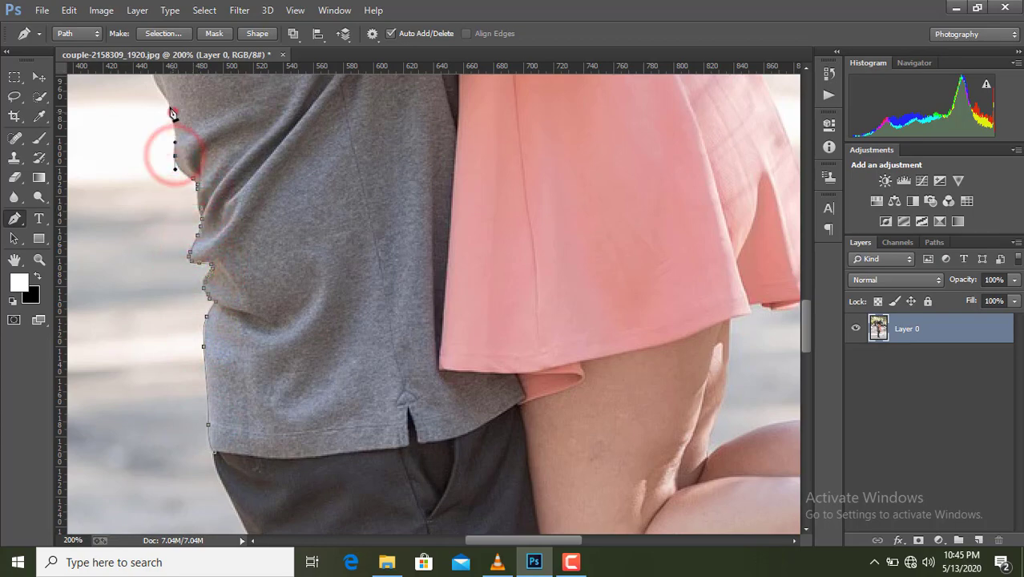
{"action": "left_click", "coordinate": [170, 106]}
{"action": "scroll", "coordinate": [165, 241], "scroll_direction": "up", "scroll_amount": 5}
{"action": "left_click", "coordinate": [151, 333]}
{"action": "scroll", "coordinate": [147, 332], "scroll_direction": "up", "scroll_amount": 2}
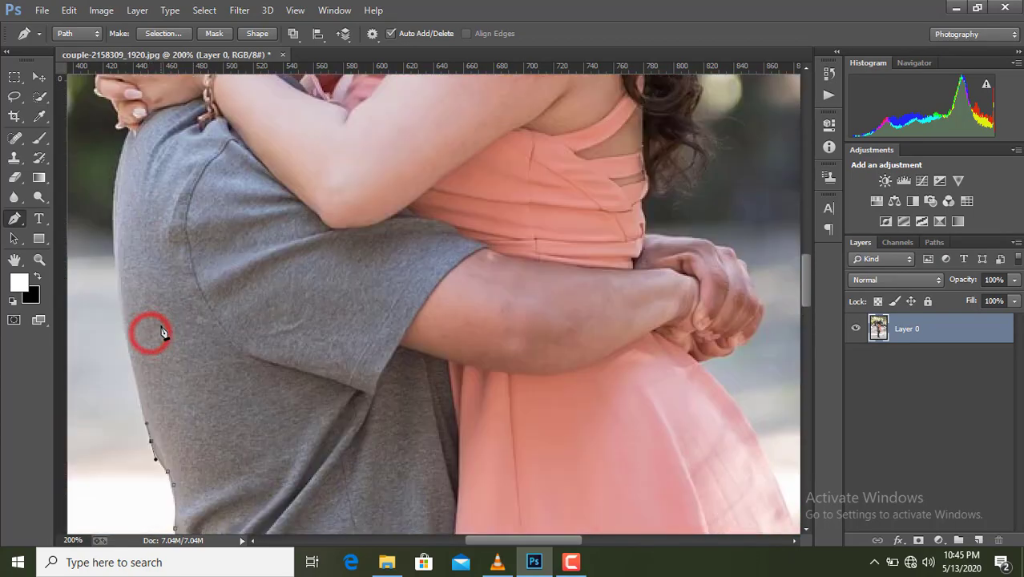
{"action": "scroll", "coordinate": [124, 356], "scroll_direction": "up", "scroll_amount": 2}
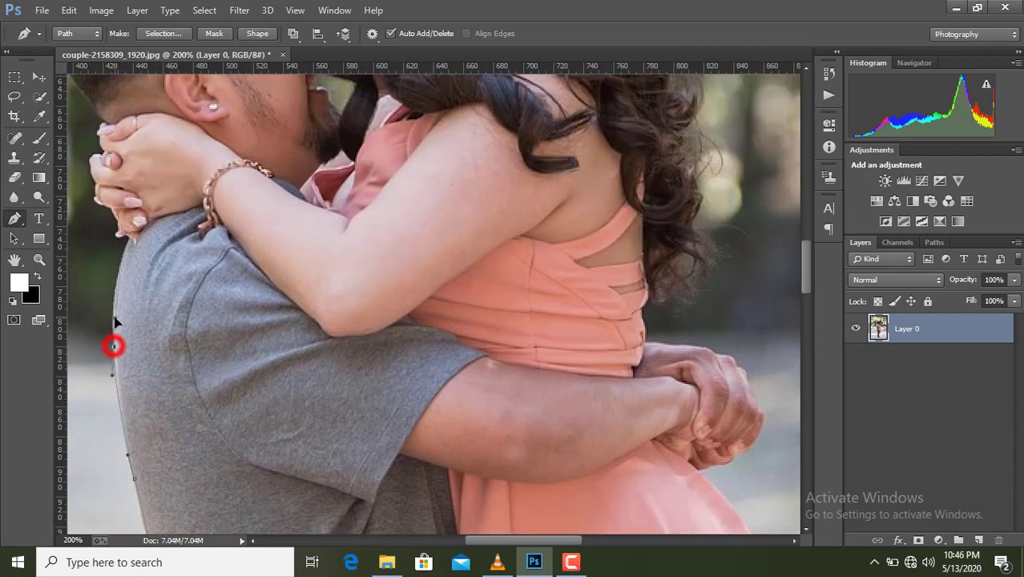
{"action": "scroll", "coordinate": [116, 366], "scroll_direction": "up", "scroll_amount": 2}
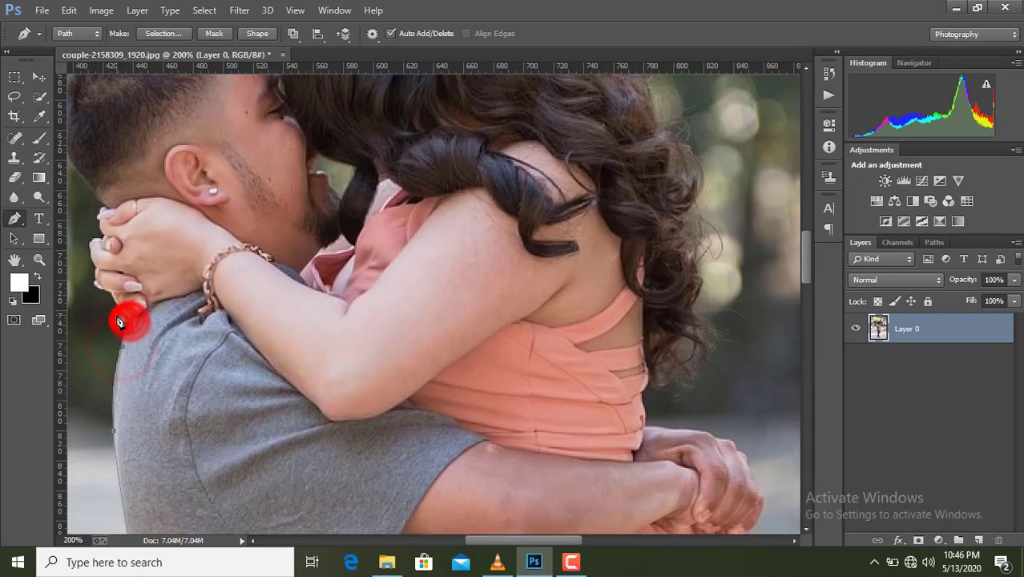
- Trace the path around the woman's clasped fingers behind the man's neck
{"action": "left_click", "coordinate": [107, 298]}
{"action": "left_click", "coordinate": [97, 282]}
{"action": "left_click", "coordinate": [93, 253]}
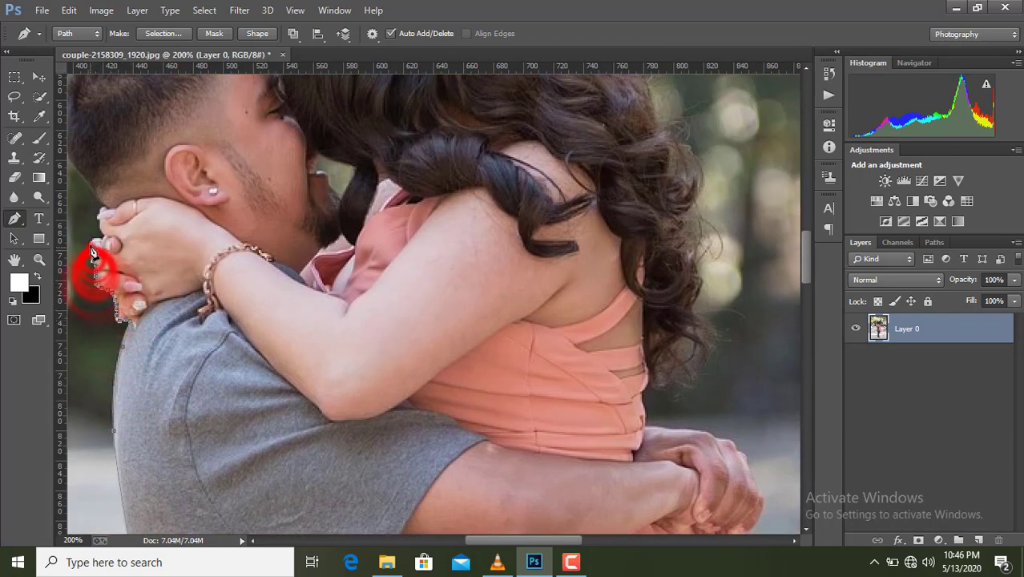
{"action": "left_click", "coordinate": [91, 241]}
{"action": "left_click", "coordinate": [95, 229]}
{"action": "left_click", "coordinate": [97, 217]}
{"action": "left_click", "coordinate": [102, 208]}
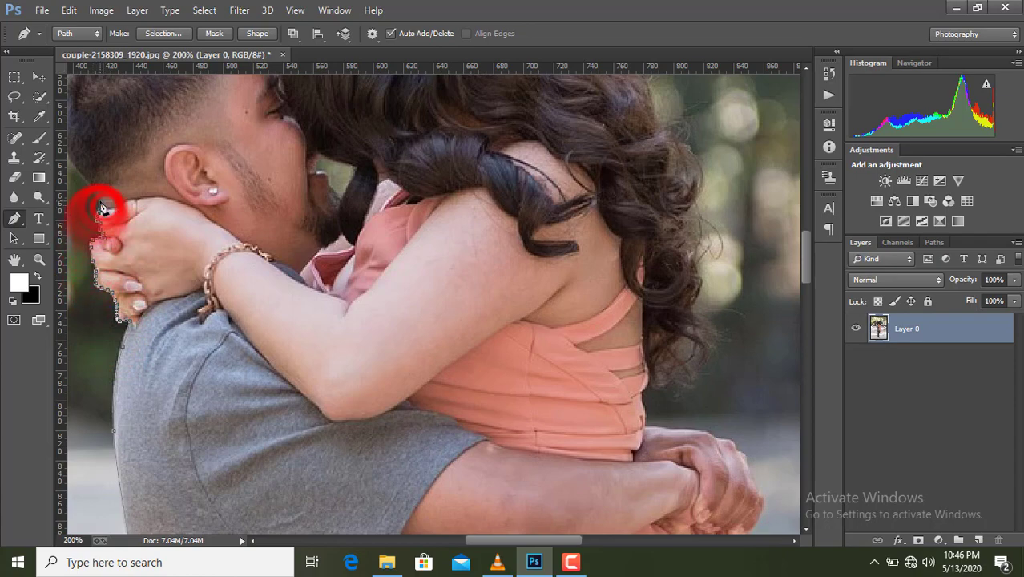
- Trace the path from the man's nape around the back and over the top of his hair
{"action": "key", "text": "ctrl+plus"}
{"action": "left_click_drag", "start_coordinate": [519, 540], "coordinate": [485, 543]}
{"action": "scroll", "coordinate": [211, 313], "scroll_direction": "up", "scroll_amount": 4}
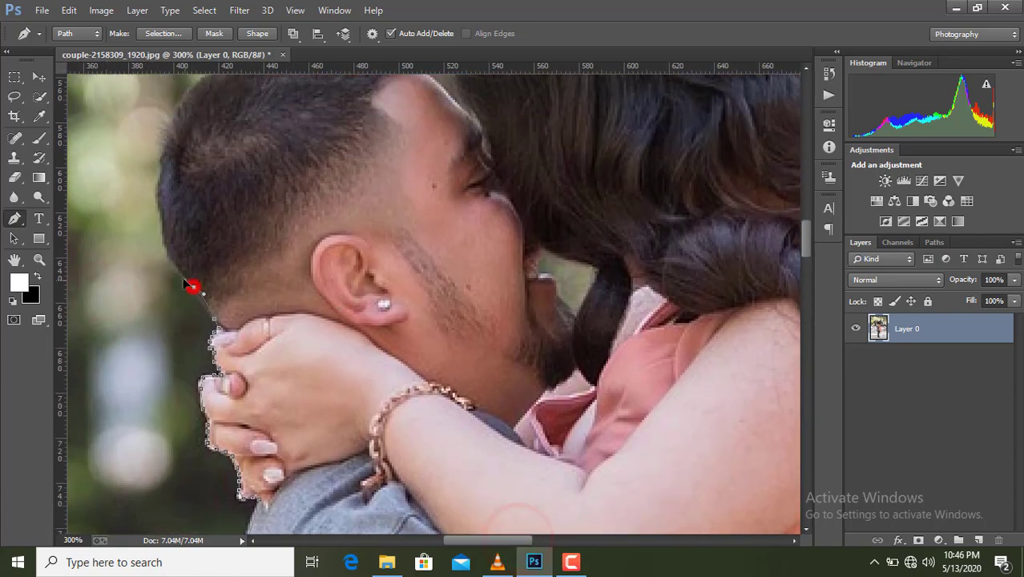
{"action": "left_click", "coordinate": [161, 182]}
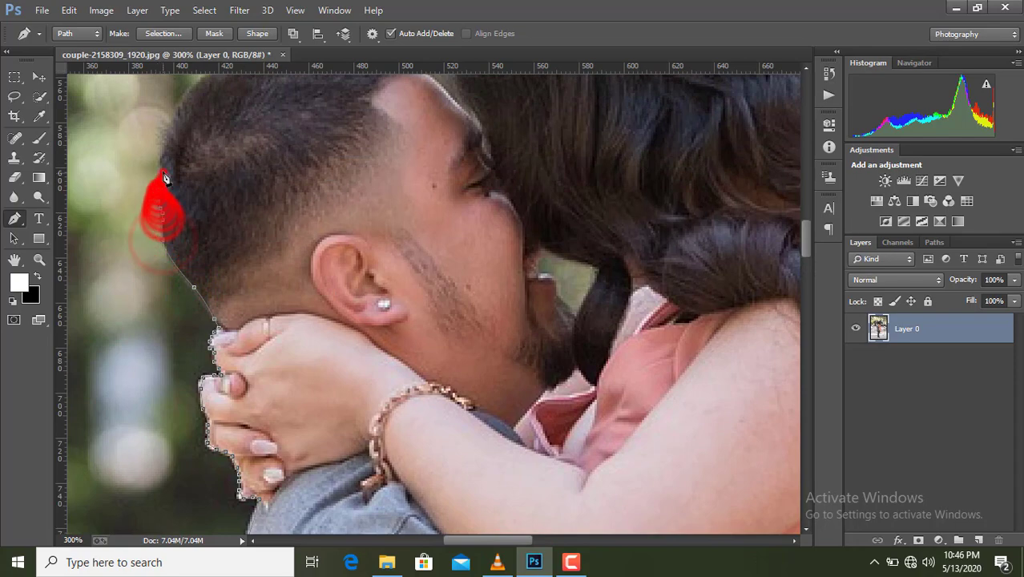
{"action": "left_click", "coordinate": [162, 154]}
{"action": "left_click", "coordinate": [164, 131]}
{"action": "left_click", "coordinate": [181, 105]}
{"action": "scroll", "coordinate": [233, 185], "scroll_direction": "up", "scroll_amount": 3}
{"action": "left_click", "coordinate": [206, 180]}
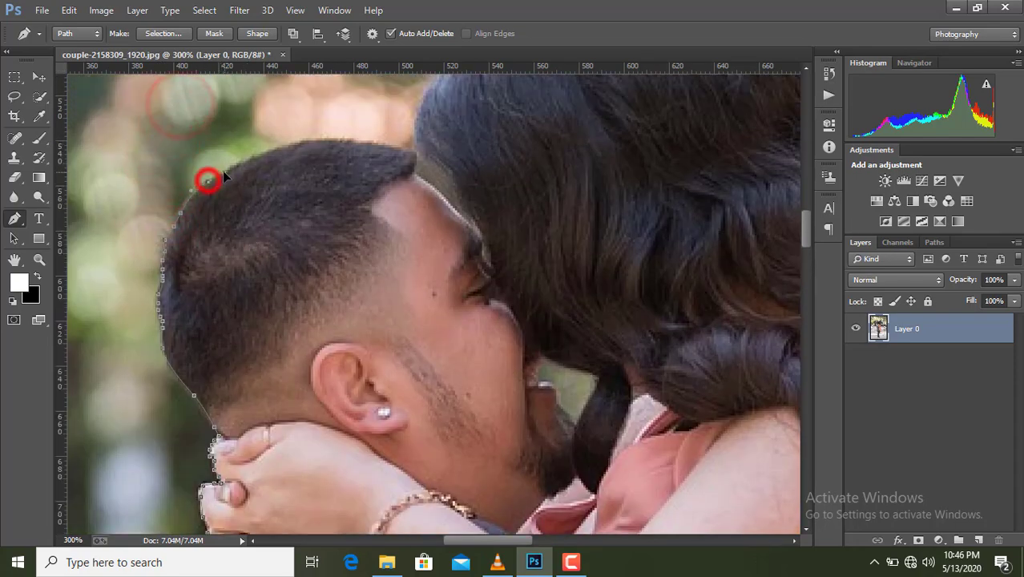
{"action": "mouse_move", "coordinate": [246, 167]}
{"action": "left_mouse_down"}
{"action": "mouse_move", "coordinate": [269, 148]}
{"action": "mouse_move", "coordinate": [341, 139]}
{"action": "mouse_move", "coordinate": [407, 152]}
{"action": "left_mouse_up"}
- Trace down the man's forehead to the brow, then back up along the front edge of the woman's hair
{"action": "left_click", "coordinate": [411, 173]}
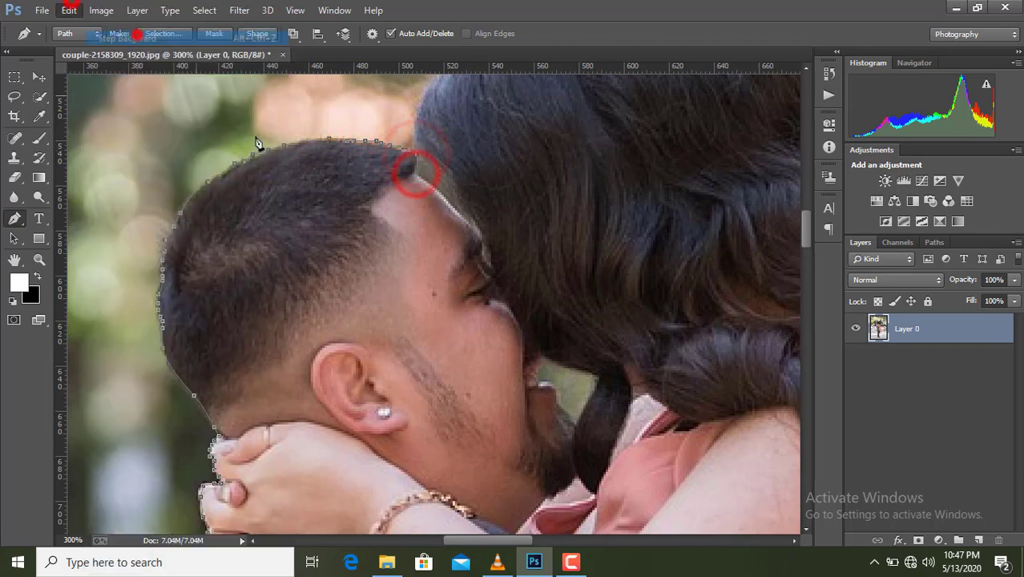
{"action": "left_click", "coordinate": [471, 226]}
{"action": "left_click", "coordinate": [489, 266]}
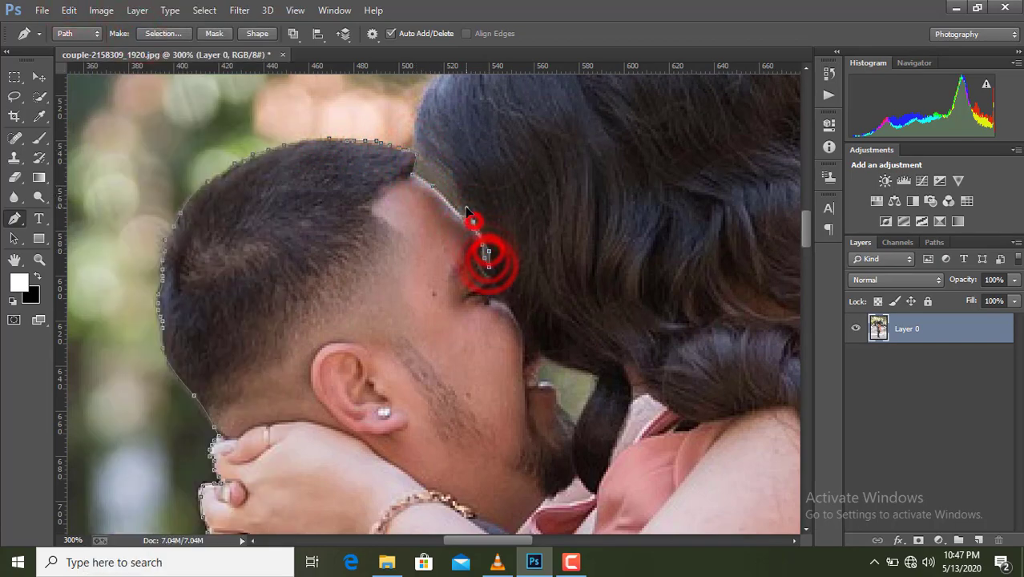
{"action": "left_click_drag", "start_coordinate": [469, 217], "coordinate": [414, 128]}
{"action": "scroll", "coordinate": [487, 209], "scroll_direction": "up", "scroll_amount": 3}
{"action": "left_click_drag", "start_coordinate": [424, 222], "coordinate": [546, 119]}
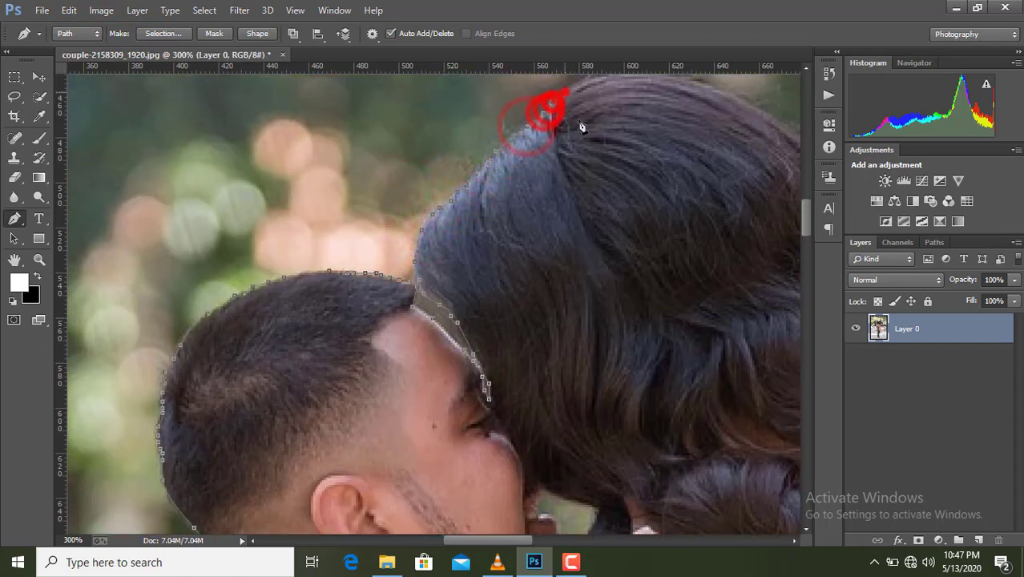
- Trace the path over the crown of the woman's head and down the upper back of her hair
{"action": "scroll", "coordinate": [561, 241], "scroll_direction": "up", "scroll_amount": 1}
{"action": "left_click_drag", "start_coordinate": [481, 539], "coordinate": [514, 539]}
{"action": "left_click_drag", "start_coordinate": [408, 137], "coordinate": [473, 151]}
{"action": "left_click", "coordinate": [533, 190]}
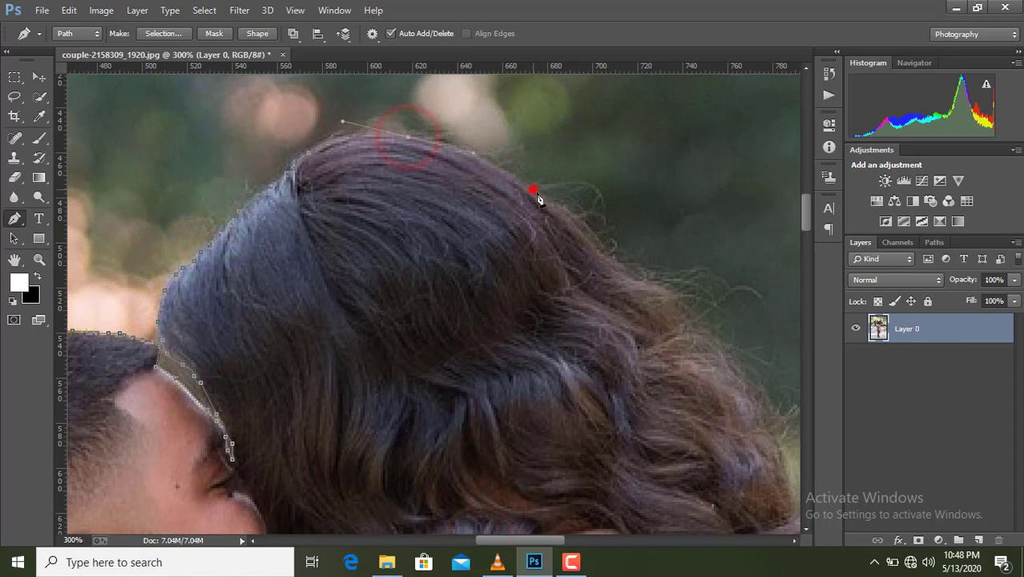
{"action": "left_click_drag", "start_coordinate": [539, 198], "coordinate": [603, 249]}
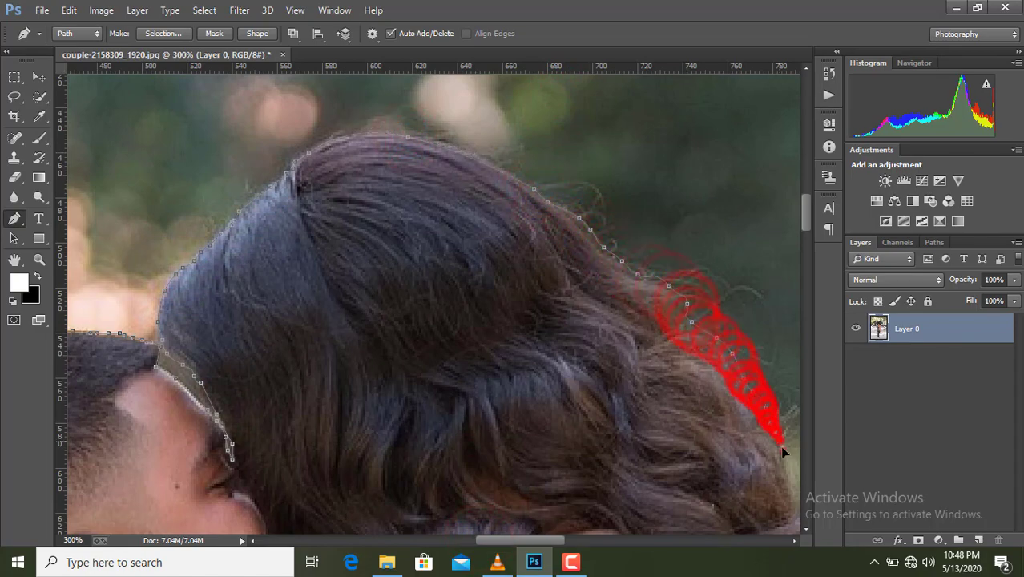
- Trace the outer edge of the woman's curls down her back towards the hair tips
{"action": "left_click_drag", "start_coordinate": [526, 541], "coordinate": [578, 540]}
{"action": "scroll", "coordinate": [521, 349], "scroll_direction": "down", "scroll_amount": 3}
{"action": "left_click", "coordinate": [388, 324]}
{"action": "left_click", "coordinate": [391, 346]}
{"action": "scroll", "coordinate": [456, 414], "scroll_direction": "down", "scroll_amount": 1}
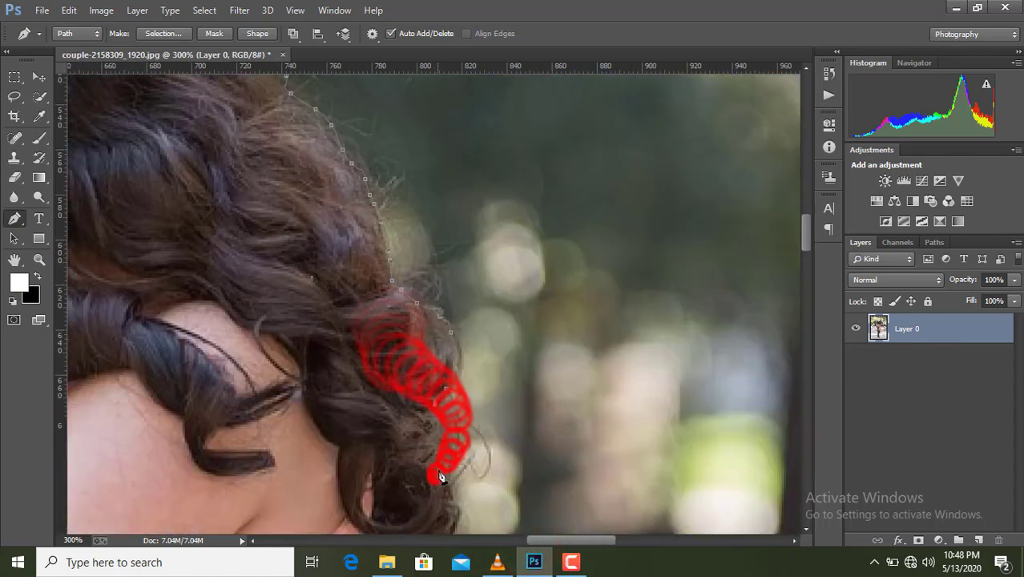
{"action": "scroll", "coordinate": [434, 476], "scroll_direction": "down", "scroll_amount": 3}
{"action": "left_click", "coordinate": [444, 256]}
{"action": "left_click", "coordinate": [450, 330]}
{"action": "left_click", "coordinate": [459, 359]}
{"action": "left_click", "coordinate": [463, 385]}
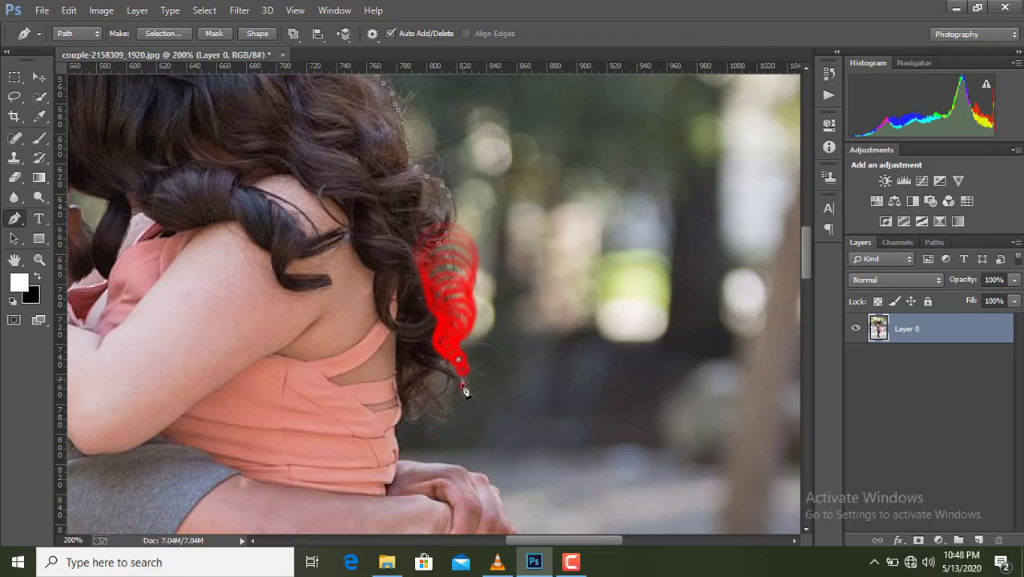
- Trace around the lowest curls at the tips of the woman's hair, in towards the back of her dress
{"action": "left_click", "coordinate": [446, 378]}
{"action": "left_click", "coordinate": [431, 378]}
{"action": "left_click", "coordinate": [439, 401]}
{"action": "left_click", "coordinate": [428, 403]}
{"action": "left_click", "coordinate": [418, 423]}
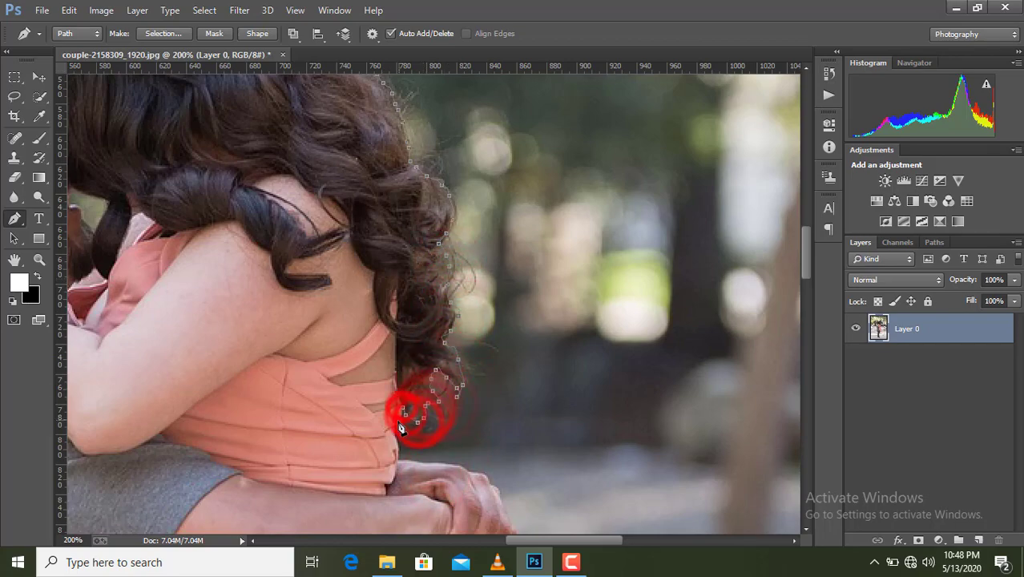
- Trace the path from the back of the dress around the outside of the man's clasped hands
{"action": "scroll", "coordinate": [396, 427], "scroll_direction": "down", "scroll_amount": 3}
{"action": "scroll", "coordinate": [401, 423], "scroll_direction": "up", "scroll_amount": 1}
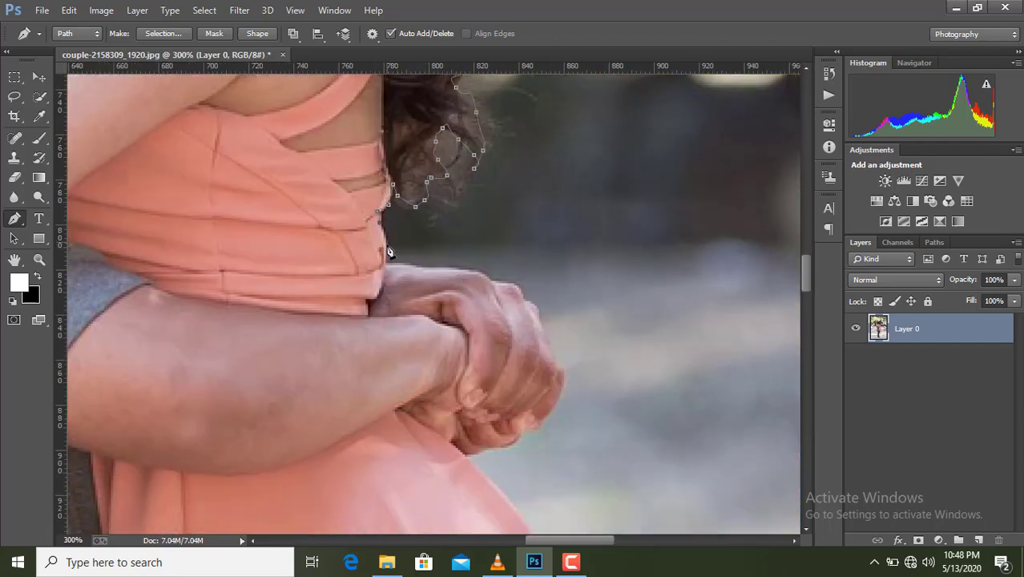
{"action": "left_click", "coordinate": [385, 264]}
{"action": "left_click", "coordinate": [451, 270]}
{"action": "left_click", "coordinate": [492, 278]}
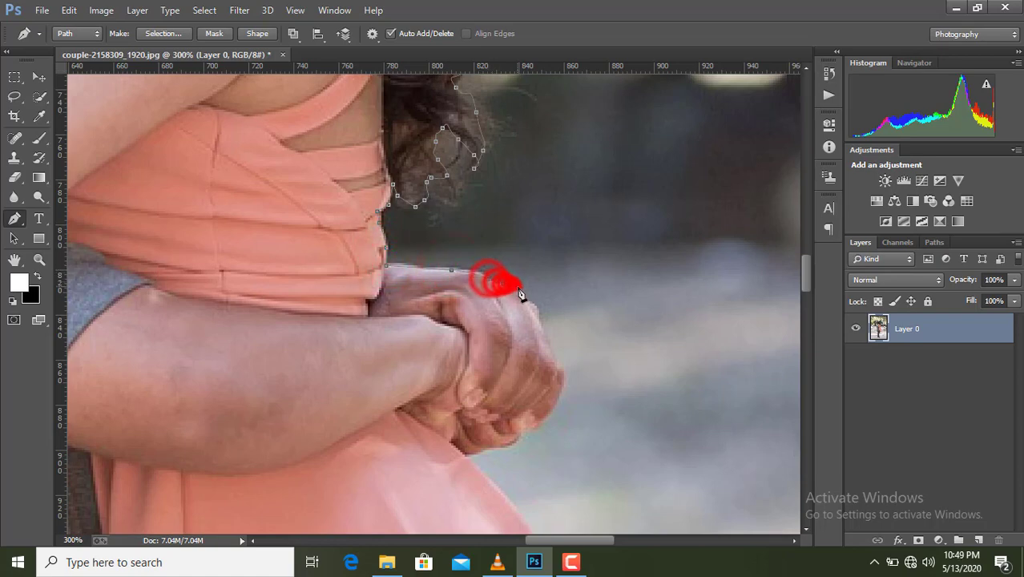
{"action": "scroll", "coordinate": [540, 325], "scroll_direction": "down", "scroll_amount": 3}
{"action": "left_click", "coordinate": [554, 211]}
{"action": "left_click", "coordinate": [559, 229]}
{"action": "left_click", "coordinate": [553, 256]}
{"action": "left_click", "coordinate": [538, 287]}
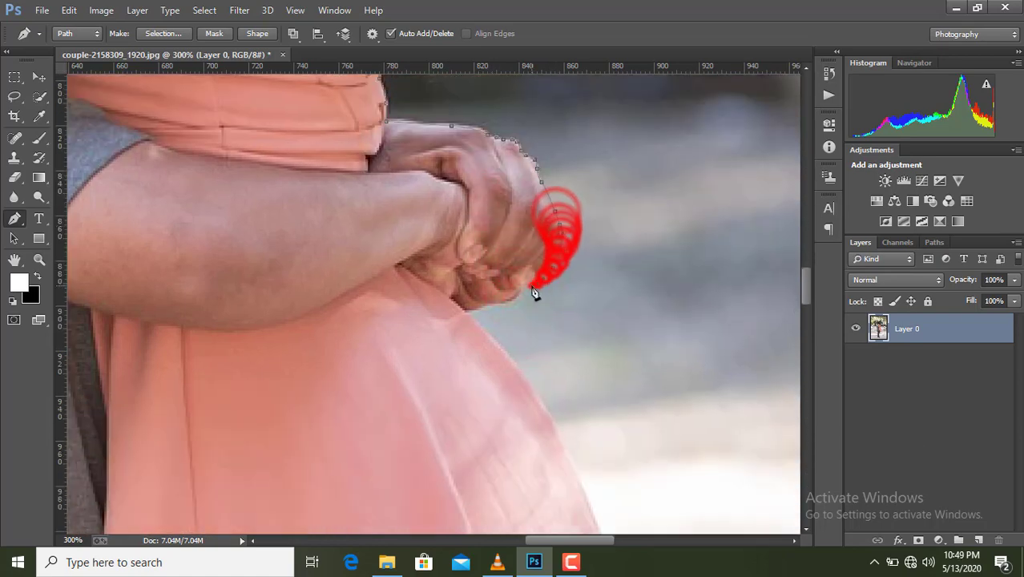
{"action": "left_click", "coordinate": [517, 301]}
{"action": "left_click", "coordinate": [486, 311]}
- Trace the outer edge of the pink skirt from below the hands down to its lower corner
{"action": "scroll", "coordinate": [521, 327], "scroll_direction": "down", "scroll_amount": 3}
{"action": "left_click_drag", "start_coordinate": [551, 283], "coordinate": [576, 346]}
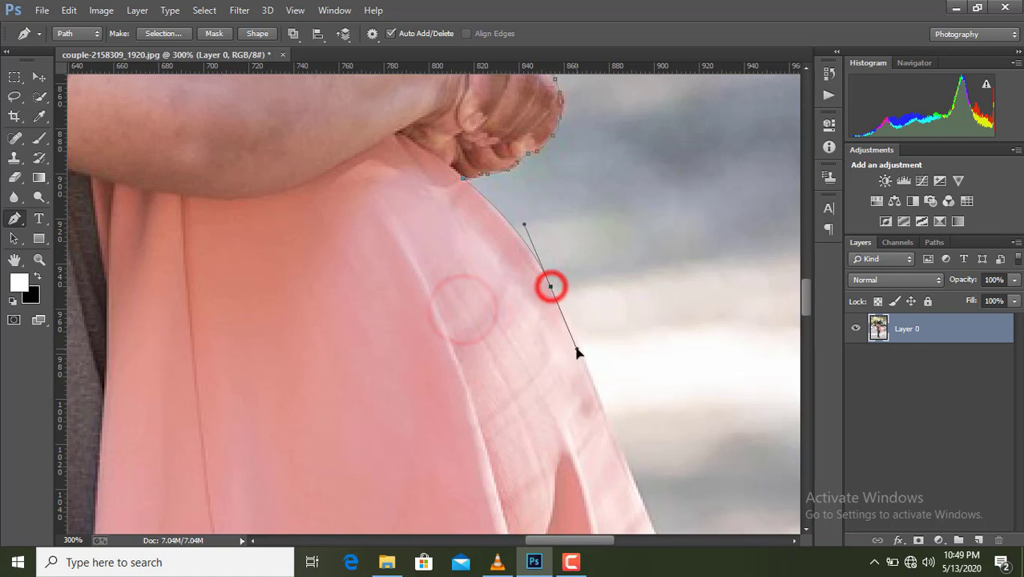
{"action": "scroll", "coordinate": [551, 282], "scroll_direction": "down", "scroll_amount": 3}
{"action": "left_click", "coordinate": [642, 381]}
{"action": "left_click", "coordinate": [656, 417]}
{"action": "left_click", "coordinate": [662, 435]}
{"action": "left_click", "coordinate": [670, 456]}
{"action": "left_click", "coordinate": [676, 461]}
{"action": "left_click", "coordinate": [683, 475]}
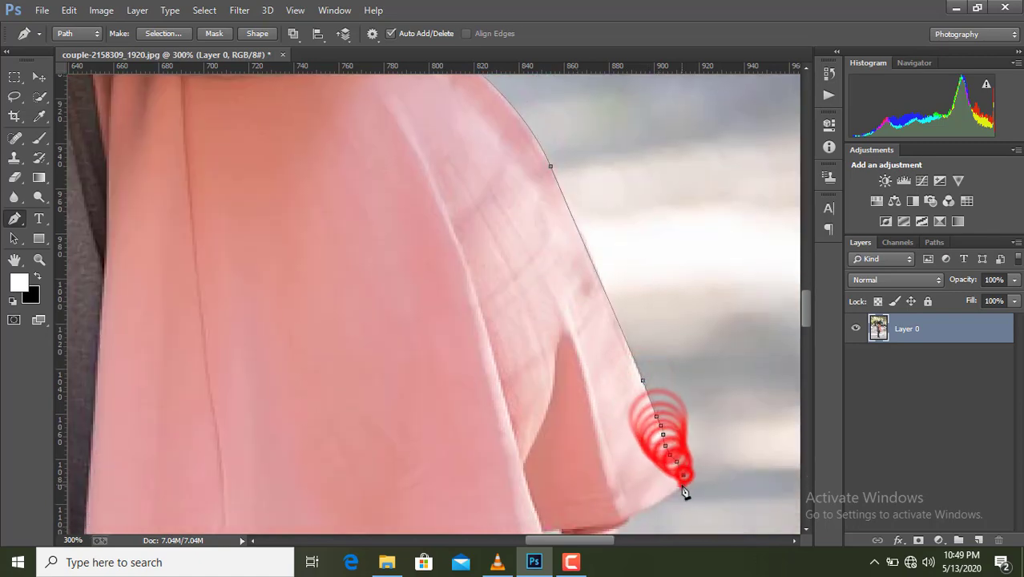
- Trace the path around the skirt's corner and along the hem towards the back of the thigh
{"action": "left_click", "coordinate": [681, 484]}
{"action": "left_click", "coordinate": [651, 504]}
{"action": "scroll", "coordinate": [639, 517], "scroll_direction": "down", "scroll_amount": 3}
{"action": "left_click", "coordinate": [635, 331]}
{"action": "left_click", "coordinate": [618, 348]}
{"action": "left_click", "coordinate": [606, 354]}
{"action": "left_click", "coordinate": [595, 357]}
{"action": "left_click", "coordinate": [579, 356]}
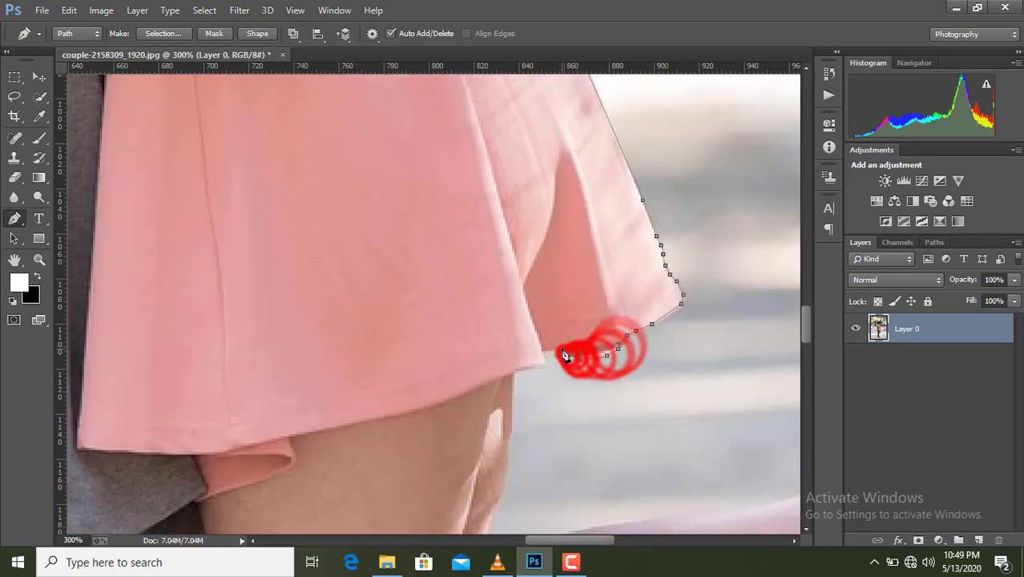
{"action": "left_click", "coordinate": [561, 352]}
{"action": "left_click", "coordinate": [540, 351]}
- Trace the back of the woman's thigh from the skirt hem down to the bend of the knee
{"action": "left_click", "coordinate": [513, 374]}
{"action": "scroll", "coordinate": [514, 373], "scroll_direction": "down", "scroll_amount": 3}
{"action": "left_click", "coordinate": [500, 335]}
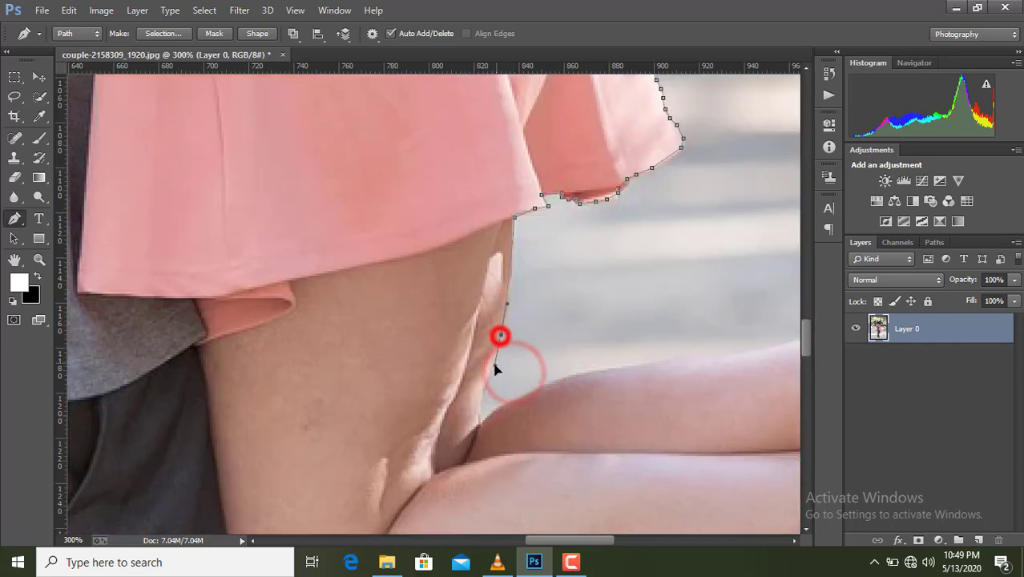
{"action": "left_click_drag", "start_coordinate": [483, 387], "coordinate": [479, 415]}
{"action": "left_click", "coordinate": [479, 425]}
- Trace a curved path along the top edge of the woman's upper calf towards the ankle
{"action": "scroll", "coordinate": [670, 364], "scroll_direction": "down", "scroll_amount": 1}
{"action": "left_click_drag", "start_coordinate": [622, 333], "coordinate": [741, 323]}
{"action": "left_click_drag", "start_coordinate": [542, 540], "coordinate": [575, 526]}
{"action": "left_click_drag", "start_coordinate": [557, 298], "coordinate": [581, 288]}
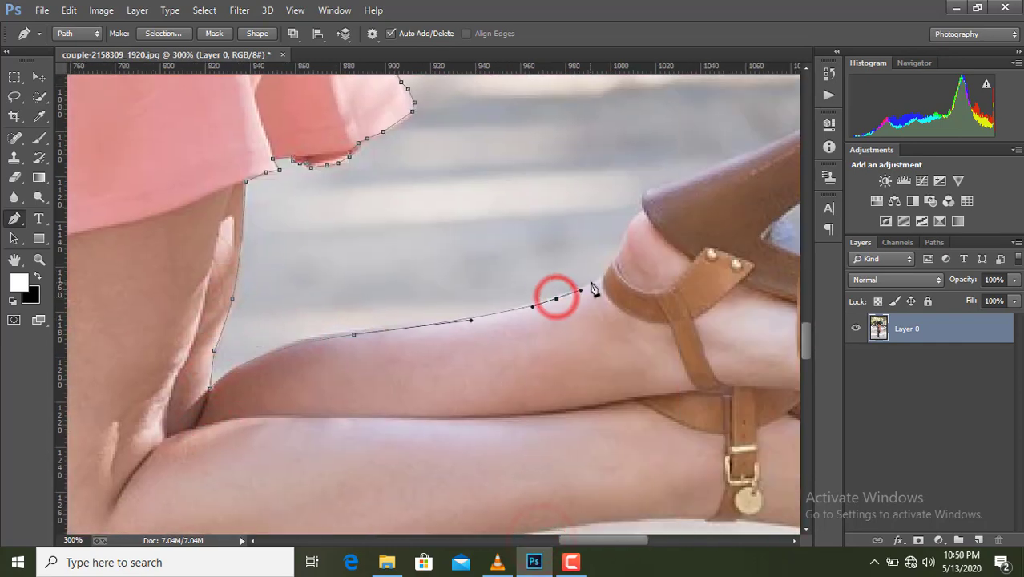
- Trace the path around the ankle strap and bare heel up to the back of the upper sandal
{"action": "left_click", "coordinate": [597, 280]}
{"action": "left_click", "coordinate": [606, 269]}
{"action": "left_click", "coordinate": [605, 271]}
{"action": "left_click", "coordinate": [611, 262]}
{"action": "left_click", "coordinate": [615, 253]}
{"action": "left_click", "coordinate": [621, 245]}
{"action": "left_click", "coordinate": [626, 235]}
{"action": "left_click", "coordinate": [633, 223]}
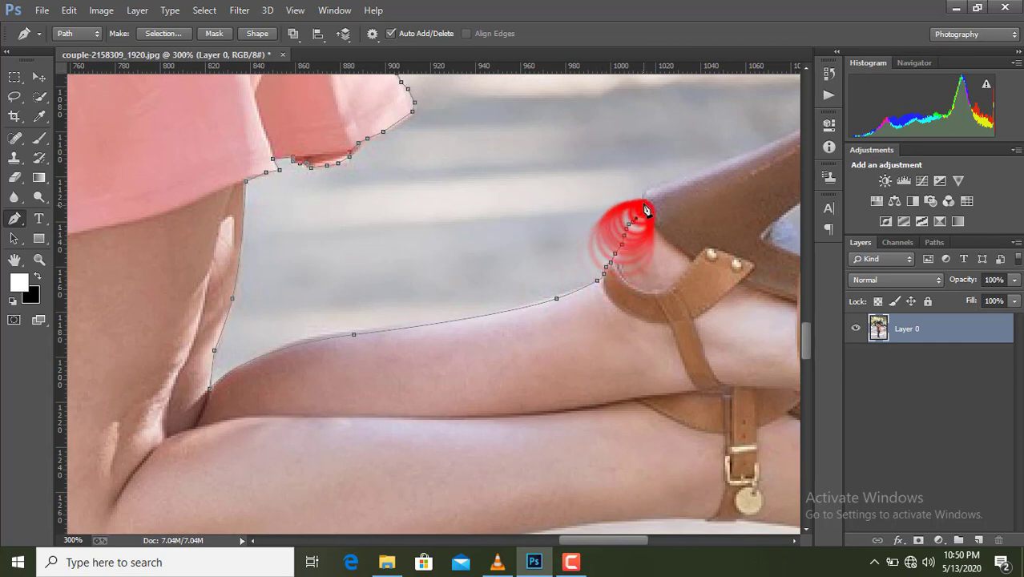
{"action": "left_click", "coordinate": [643, 213]}
{"action": "left_click", "coordinate": [646, 199]}
- Trace around the block heel of the upper sandal, down to where it meets the sole
{"action": "left_click_drag", "start_coordinate": [589, 540], "coordinate": [629, 540]}
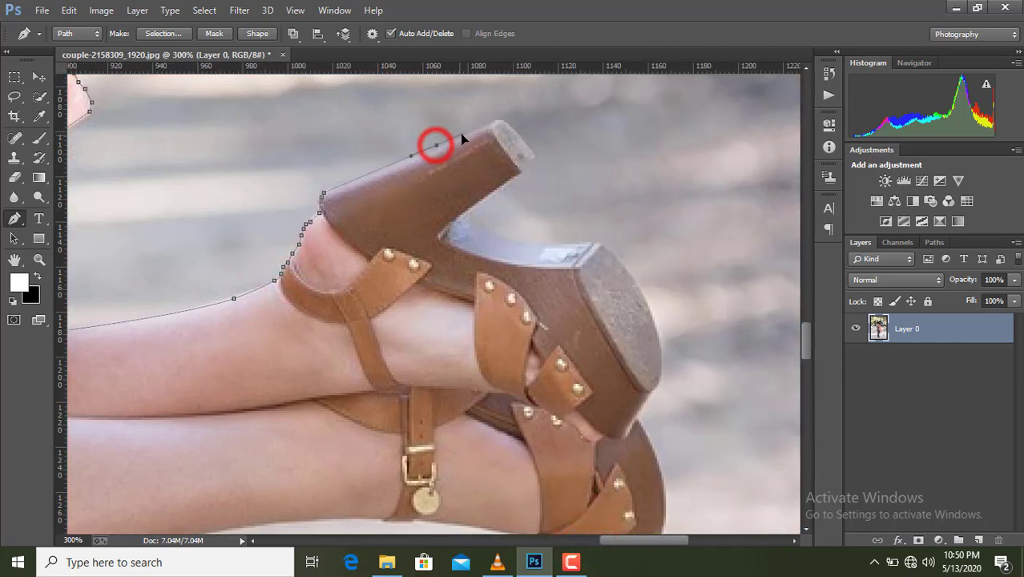
{"action": "left_click", "coordinate": [490, 121]}
{"action": "left_click", "coordinate": [503, 121]}
{"action": "left_click", "coordinate": [539, 158]}
{"action": "left_click", "coordinate": [519, 171]}
{"action": "left_click", "coordinate": [457, 220]}
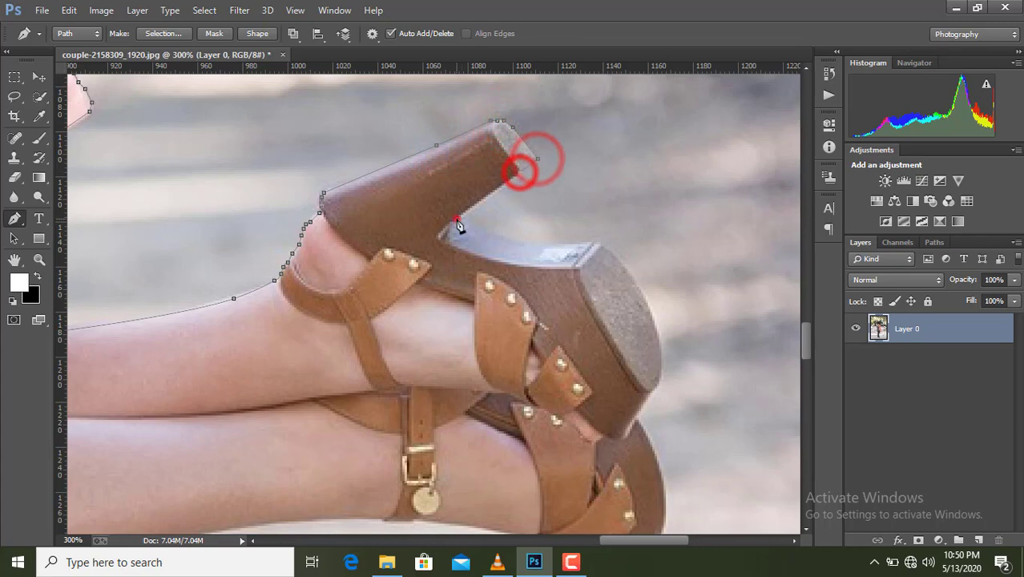
- Trace the path along the sole of the upper sandal and around its platform toe
{"action": "left_click", "coordinate": [528, 238]}
{"action": "left_click", "coordinate": [598, 240]}
{"action": "left_click", "coordinate": [610, 250]}
{"action": "scroll", "coordinate": [610, 251], "scroll_direction": "down", "scroll_amount": 3}
{"action": "left_click_drag", "start_coordinate": [657, 210], "coordinate": [662, 251]}
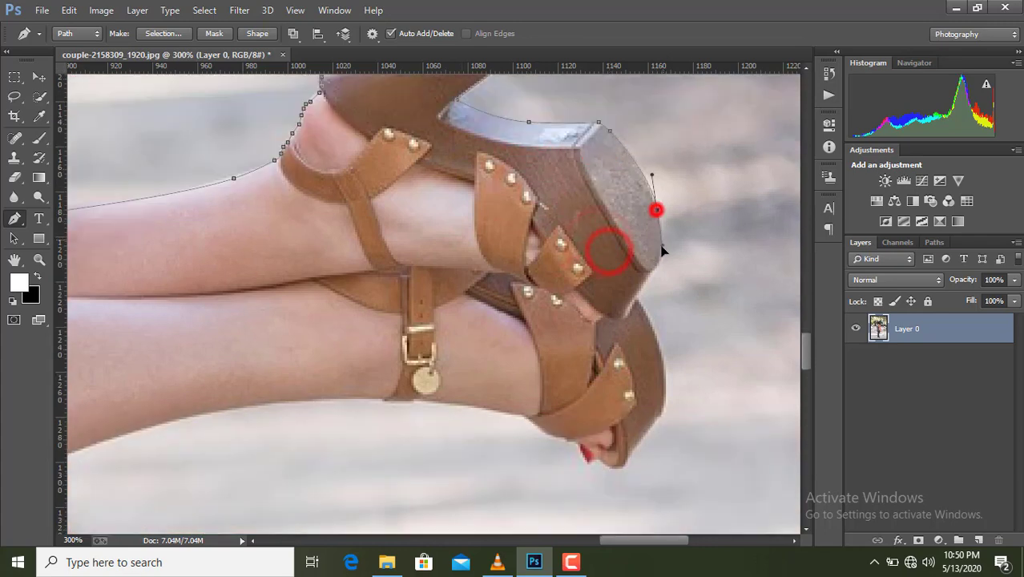
{"action": "left_click", "coordinate": [660, 254]}
{"action": "left_click", "coordinate": [651, 272]}
- Trace the platform edge of the lower sandal and around the woman's toes
{"action": "scroll", "coordinate": [653, 277], "scroll_direction": "down", "scroll_amount": 1}
{"action": "left_click_drag", "start_coordinate": [665, 341], "coordinate": [664, 380]}
{"action": "left_click", "coordinate": [624, 431]}
{"action": "left_click", "coordinate": [602, 430]}
{"action": "left_click", "coordinate": [590, 422]}
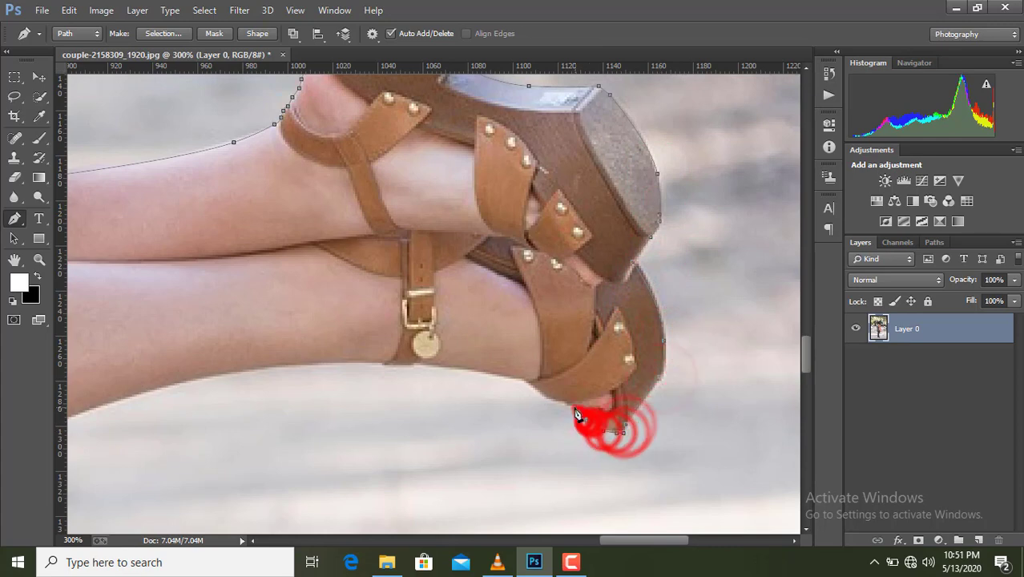
{"action": "left_click", "coordinate": [574, 409]}
{"action": "left_click", "coordinate": [561, 402]}
- Trace the underside of the lower sandal's toe strap and the foot, past the ankle strap
{"action": "left_click", "coordinate": [535, 388]}
{"action": "left_click", "coordinate": [522, 381]}
{"action": "left_click", "coordinate": [454, 366]}
{"action": "left_click", "coordinate": [414, 364]}
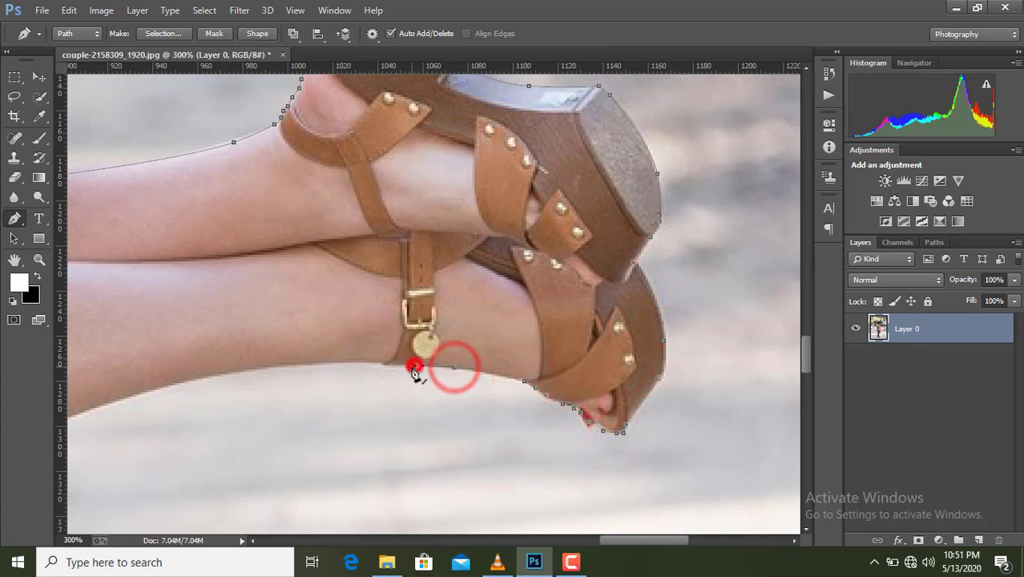
{"action": "left_click", "coordinate": [376, 363]}
- Step the path back once and curve it along the underside of the lower calf
{"action": "left_click_drag", "start_coordinate": [571, 534], "coordinate": [564, 534]}
{"action": "left_click_drag", "start_coordinate": [616, 537], "coordinate": [585, 538]}
{"action": "left_click", "coordinate": [69, 10]}
{"action": "left_click", "coordinate": [103, 38]}
{"action": "left_click_drag", "start_coordinate": [518, 377], "coordinate": [452, 397]}
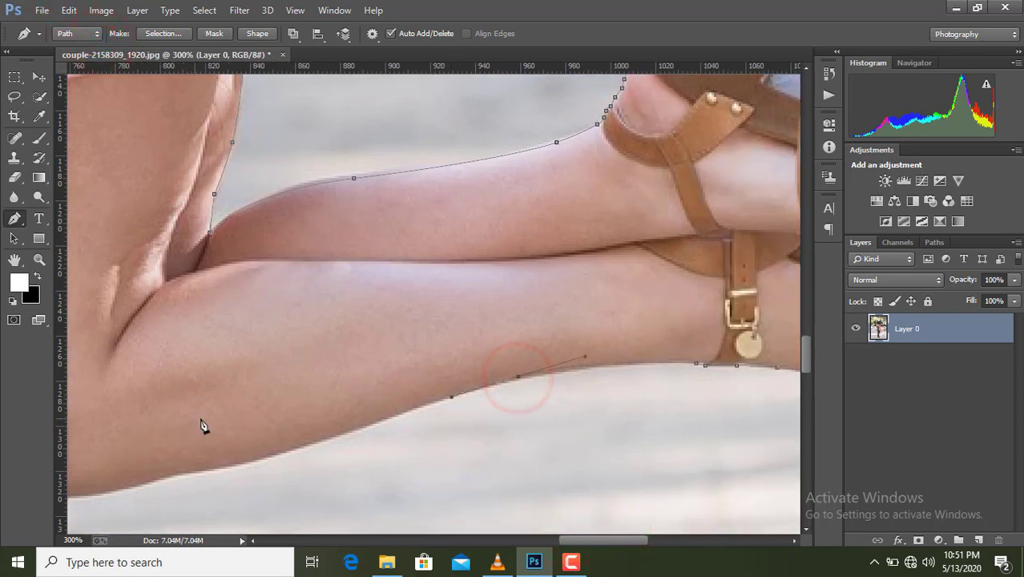
- Trace the path along the rest of the shin and around the knee to the man's trousers
{"action": "scroll", "coordinate": [480, 465], "scroll_direction": "down", "scroll_amount": 3}
{"action": "left_click_drag", "start_coordinate": [583, 537], "coordinate": [546, 538]}
{"action": "left_click", "coordinate": [469, 293]}
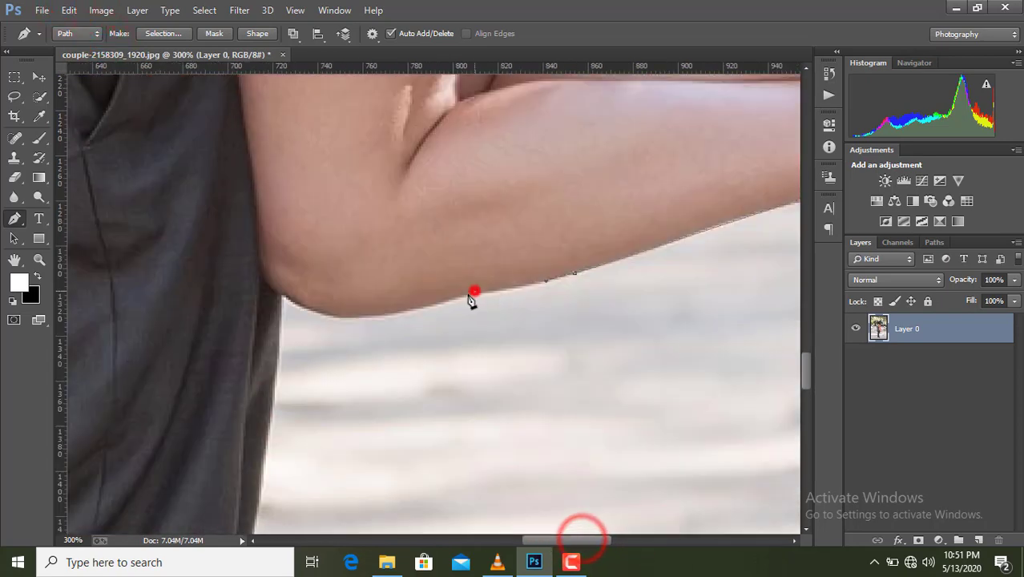
{"action": "left_click", "coordinate": [373, 315]}
{"action": "left_click", "coordinate": [309, 304]}
{"action": "left_click", "coordinate": [280, 294]}
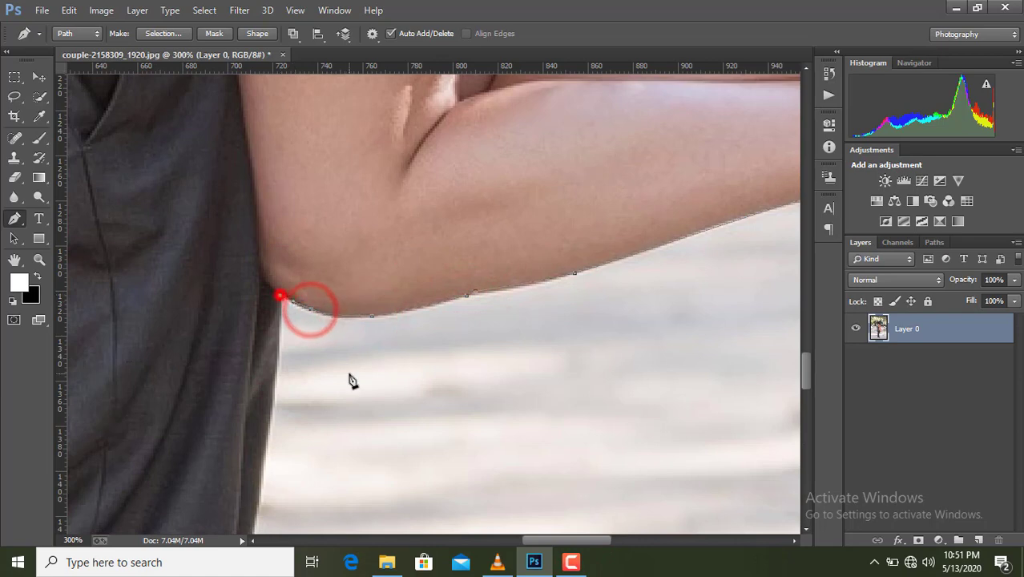
- Trace the path down the back edge of the man's trouser leg, starting below the woman's knee
{"action": "scroll", "coordinate": [350, 378], "scroll_direction": "down", "scroll_amount": 3}
{"action": "left_click", "coordinate": [256, 319]}
{"action": "left_click", "coordinate": [241, 382]}
{"action": "left_click_drag", "start_coordinate": [220, 453], "coordinate": [220, 479]}
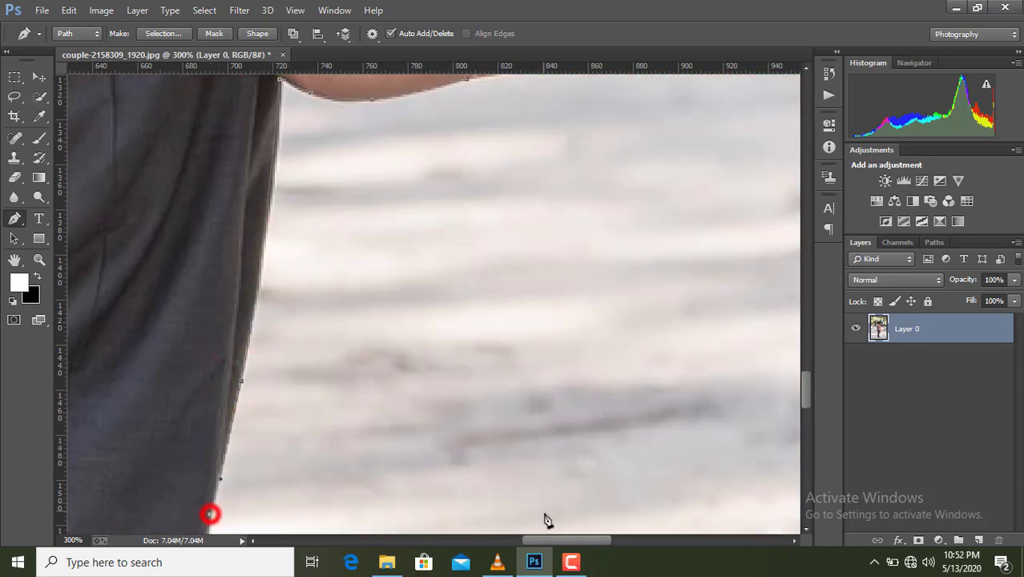
- Trace the lower trouser leg down to the hem and in to the top of the far shoe
{"action": "left_click_drag", "start_coordinate": [544, 540], "coordinate": [497, 540]}
{"action": "scroll", "coordinate": [448, 374], "scroll_direction": "down", "scroll_amount": 1}
{"action": "key", "text": "ctrl+minus"}
{"action": "scroll", "coordinate": [510, 366], "scroll_direction": "down", "scroll_amount": 2}
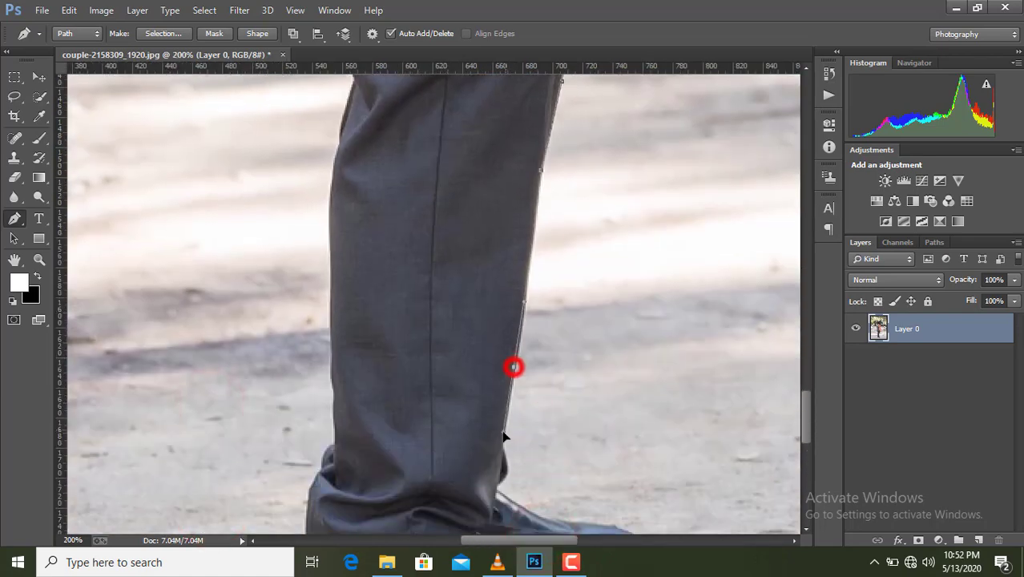
{"action": "left_click", "coordinate": [507, 474]}
{"action": "left_click", "coordinate": [500, 484]}
{"action": "left_click", "coordinate": [495, 491]}
{"action": "scroll", "coordinate": [495, 491], "scroll_direction": "down", "scroll_amount": 1}
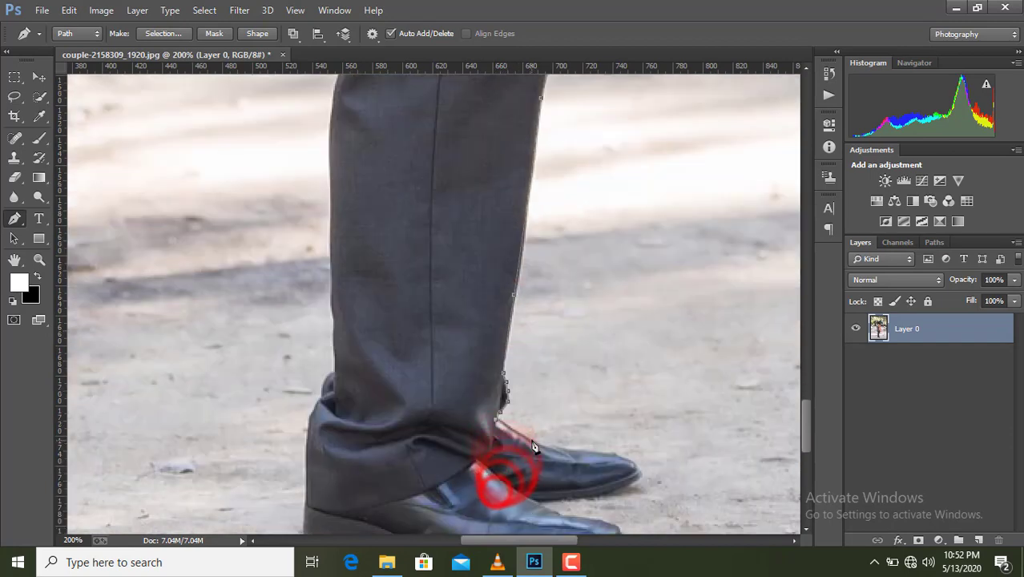
- Trace the upper edge of the man's far shoe from the trouser hem to near the toe
{"action": "left_click_drag", "start_coordinate": [531, 440], "coordinate": [592, 451]}
{"action": "left_click", "coordinate": [608, 452]}
{"action": "left_click", "coordinate": [614, 454]}
{"action": "left_click", "coordinate": [625, 459]}
{"action": "left_click", "coordinate": [630, 460]}
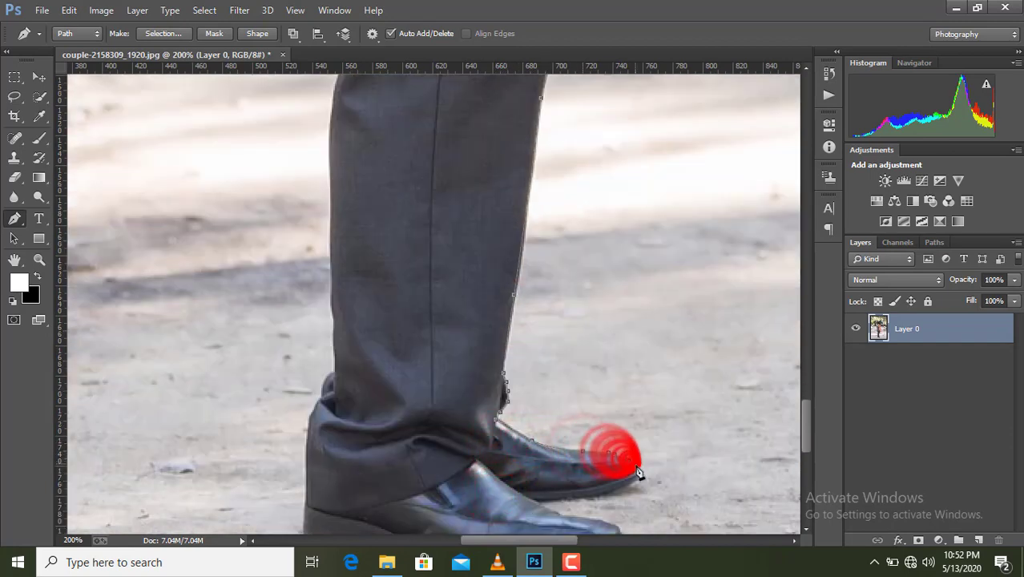
- Trace the path around the shoe's toe and sole, and close the outline at its starting point by the shirt hem
{"action": "left_click", "coordinate": [636, 465]}
{"action": "left_click", "coordinate": [640, 472]}
{"action": "left_click", "coordinate": [640, 477]}
{"action": "mouse_move", "coordinate": [580, 498]}
{"action": "left_mouse_down"}
{"action": "mouse_move", "coordinate": [538, 509]}
{"action": "mouse_move", "coordinate": [565, 490]}
{"action": "left_mouse_up"}
{"action": "left_click", "coordinate": [247, 105]}
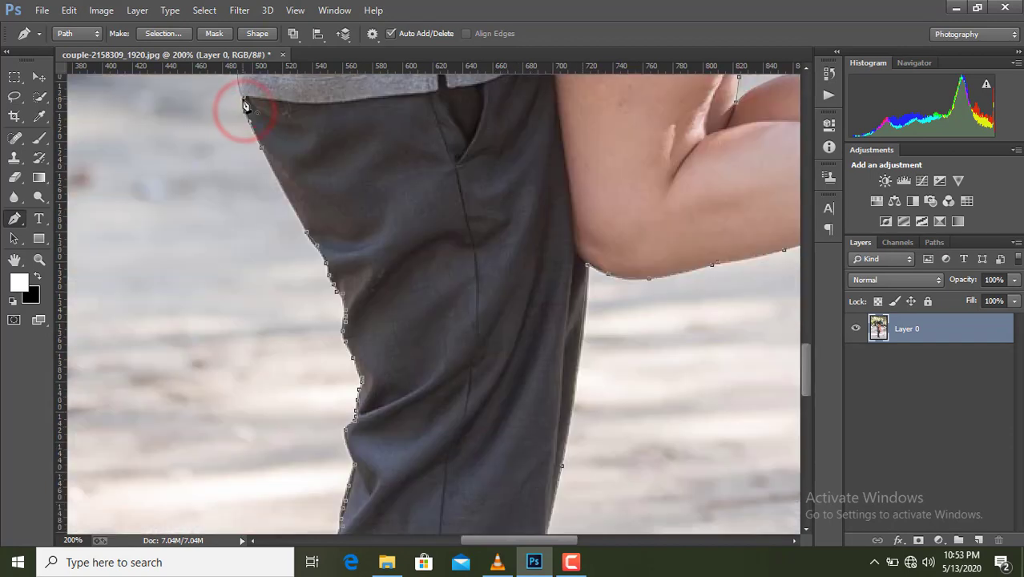
- Convert the couple's closed path into a new selection and add a layer mask from it to hide the background
{"action": "key", "text": "ctrl+minus"}
{"action": "key", "text": "ctrl+minus"}
{"action": "key", "text": "ctrl+minus"}
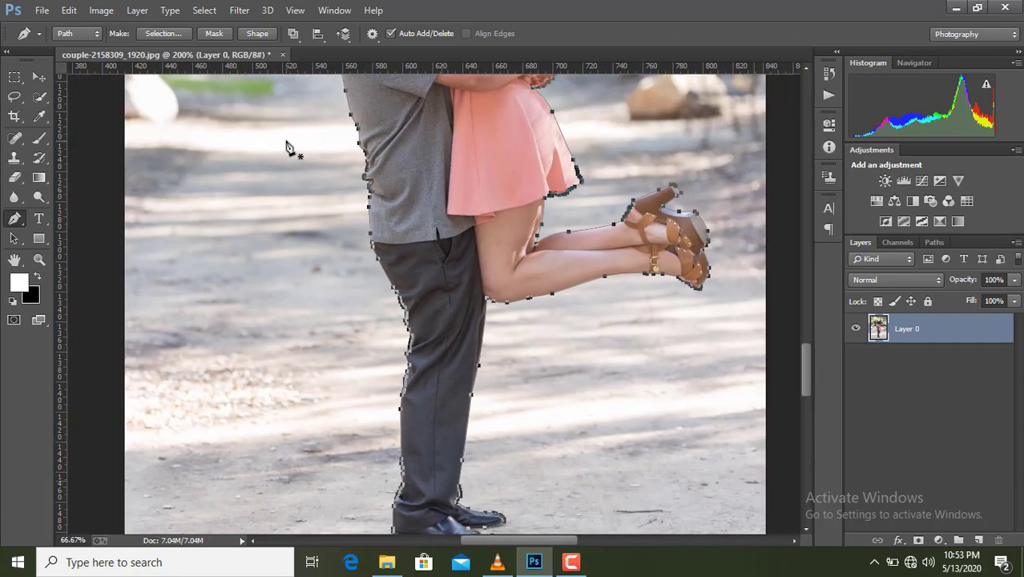
{"action": "scroll", "coordinate": [527, 253], "scroll_direction": "up", "scroll_amount": 3}
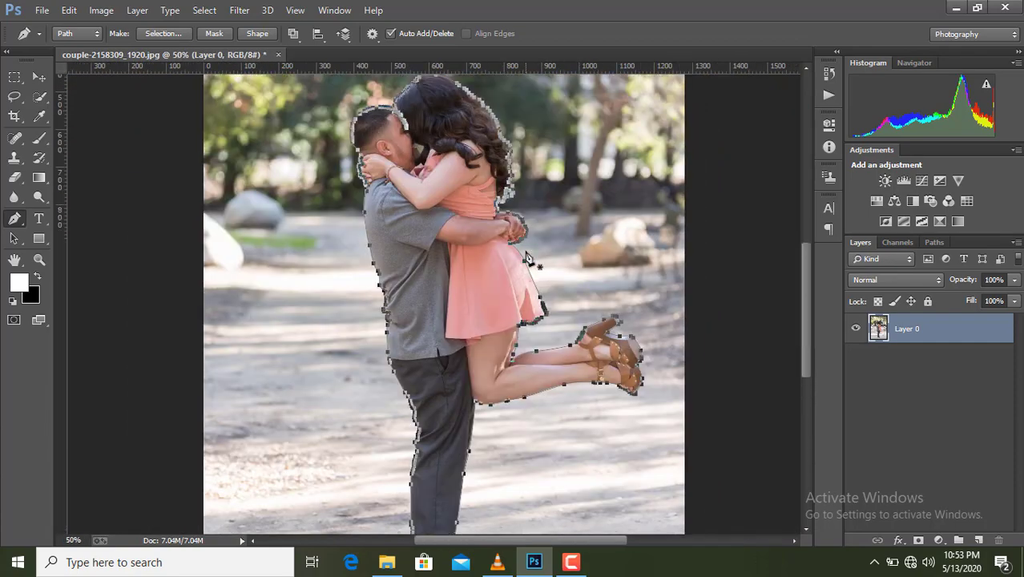
{"action": "right_click", "coordinate": [468, 254]}
{"action": "left_click", "coordinate": [514, 255]}
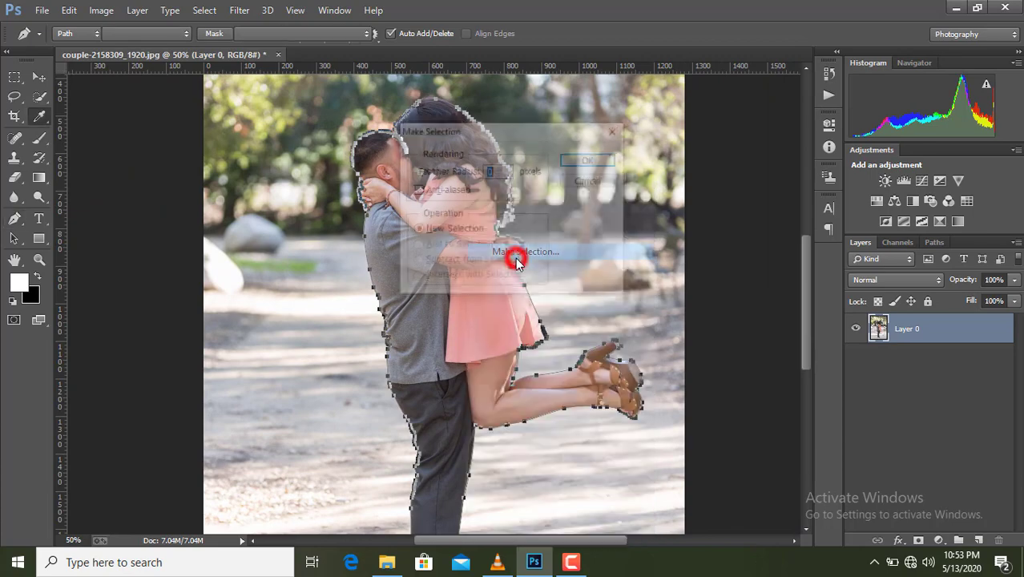
{"action": "left_click", "coordinate": [569, 160]}
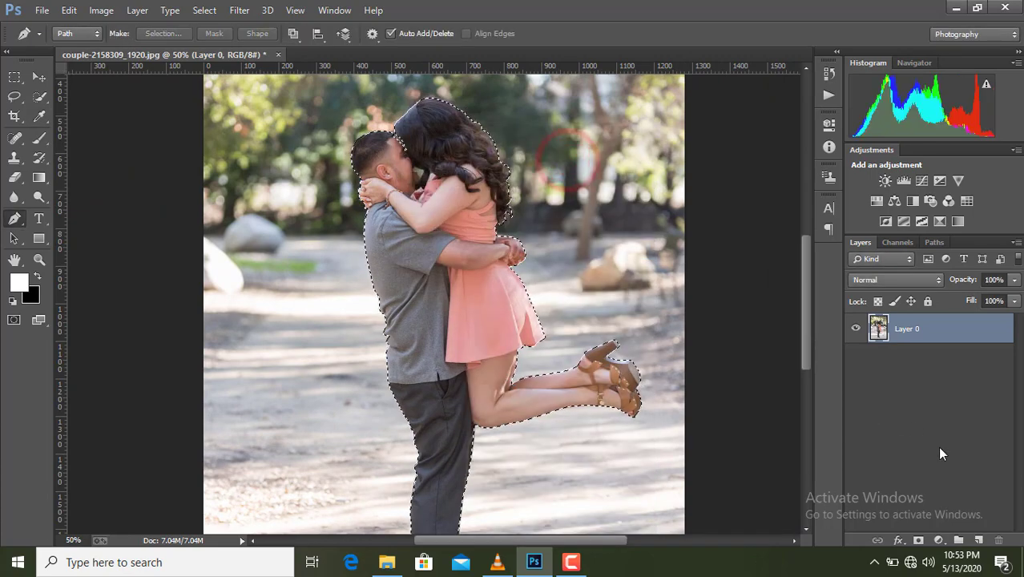
{"action": "left_click", "coordinate": [918, 540]}
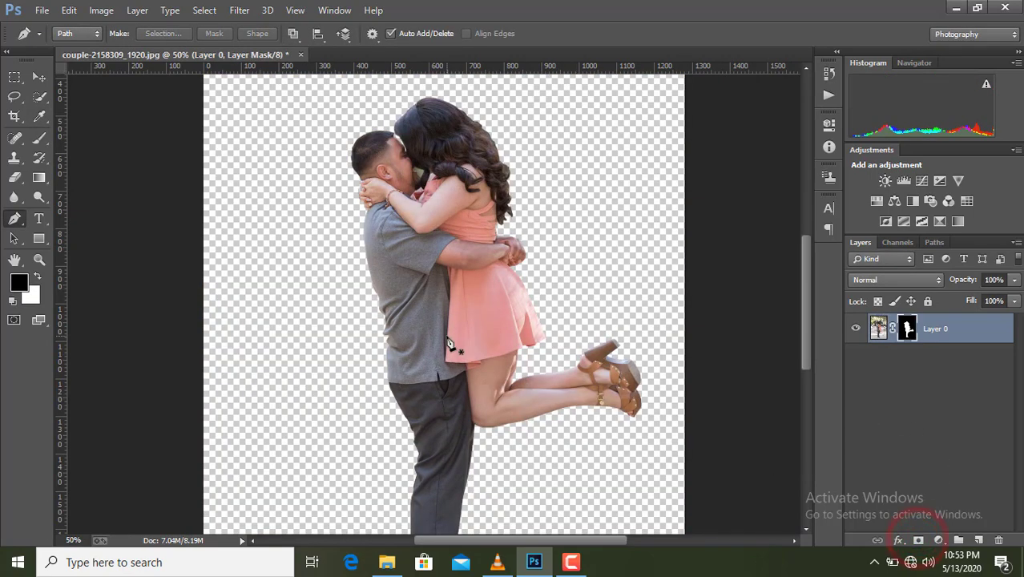
- Trace a closed pen path around the green background gap between the man's mouth and the woman's hair
{"action": "scroll", "coordinate": [449, 343], "scroll_direction": "up", "scroll_amount": 5}
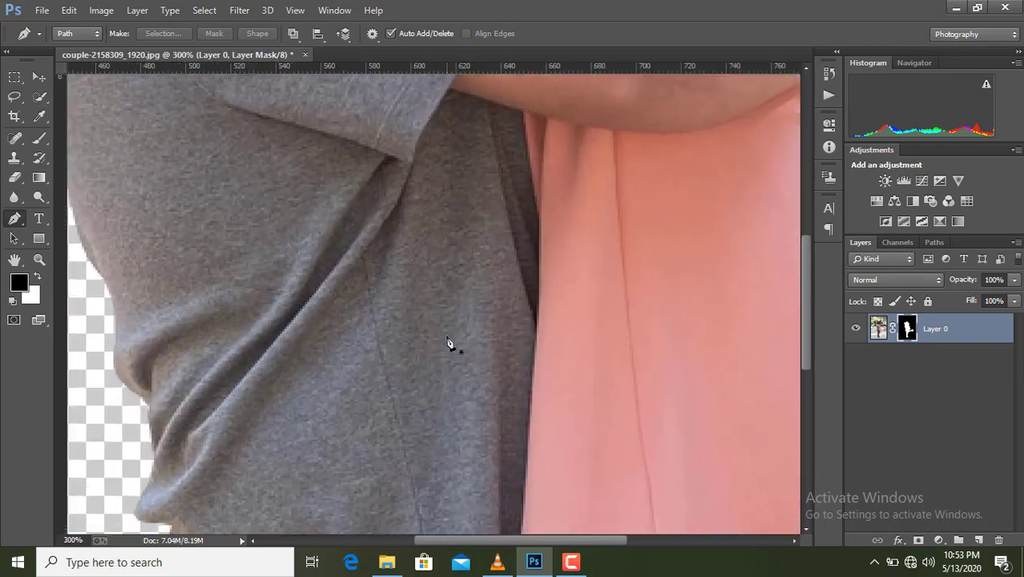
{"action": "scroll", "coordinate": [448, 342], "scroll_direction": "up", "scroll_amount": 10}
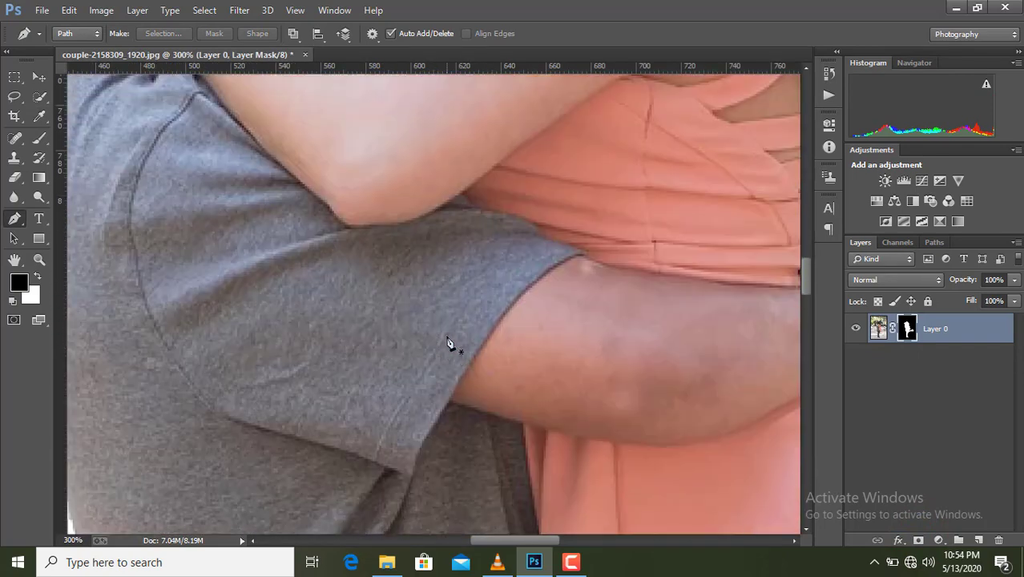
{"action": "scroll", "coordinate": [448, 343], "scroll_direction": "up", "scroll_amount": 10}
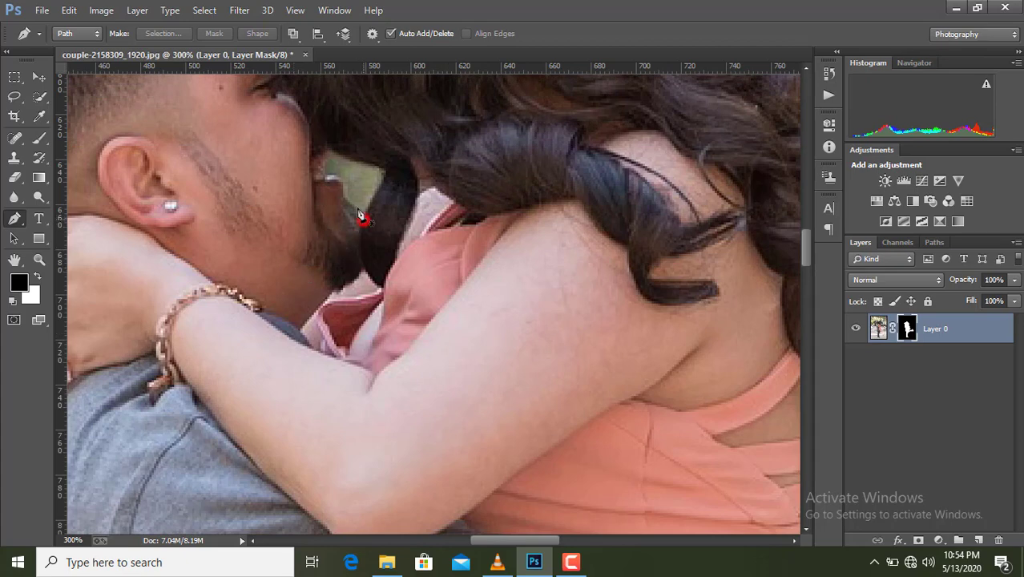
{"action": "left_click", "coordinate": [359, 216]}
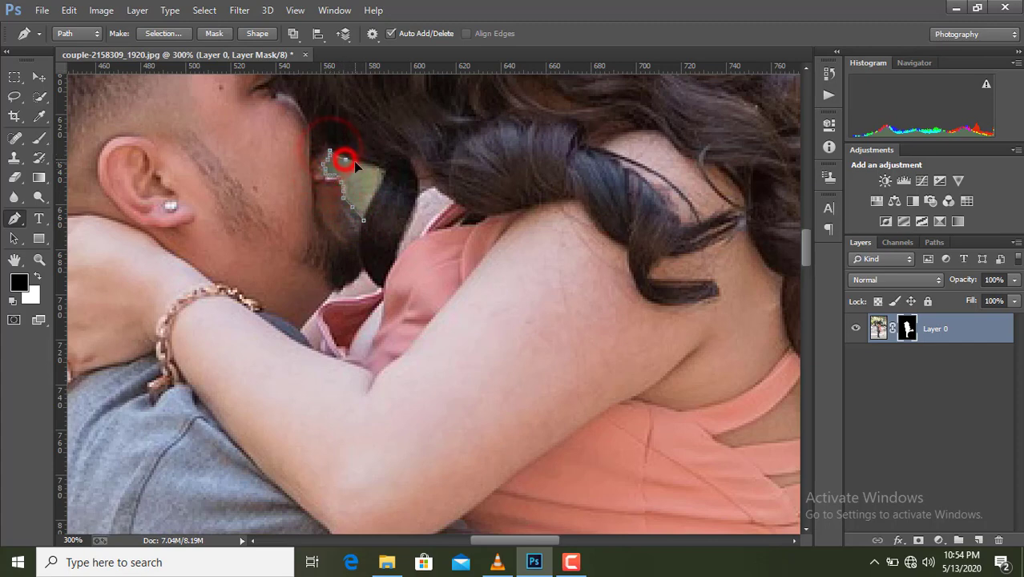
{"action": "left_click", "coordinate": [374, 166]}
{"action": "left_click", "coordinate": [375, 197]}
- Make a selection from the gap's path with 0 px feather and paint it black on the layer mask
{"action": "right_click", "coordinate": [360, 183]}
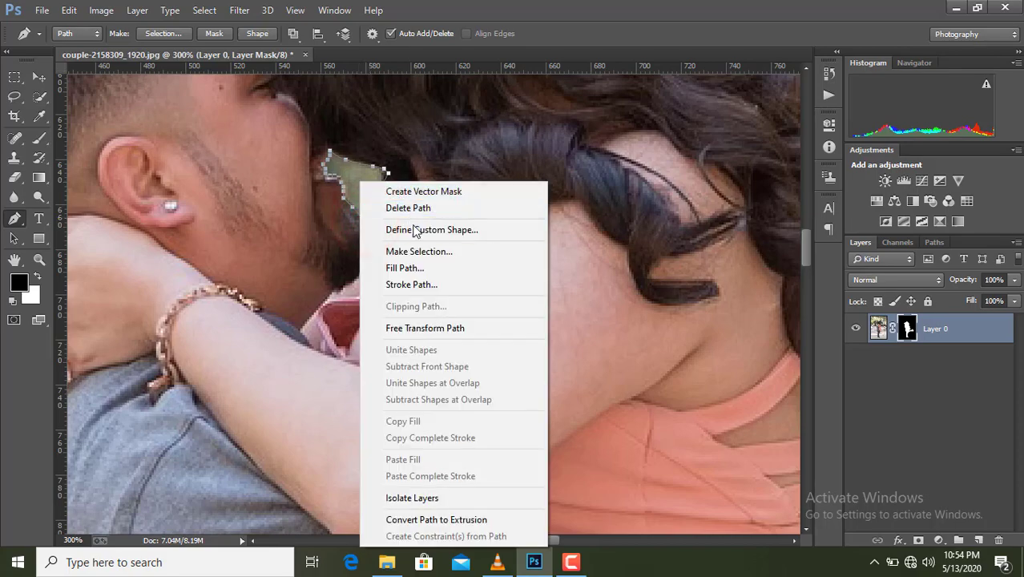
{"action": "left_click", "coordinate": [417, 250]}
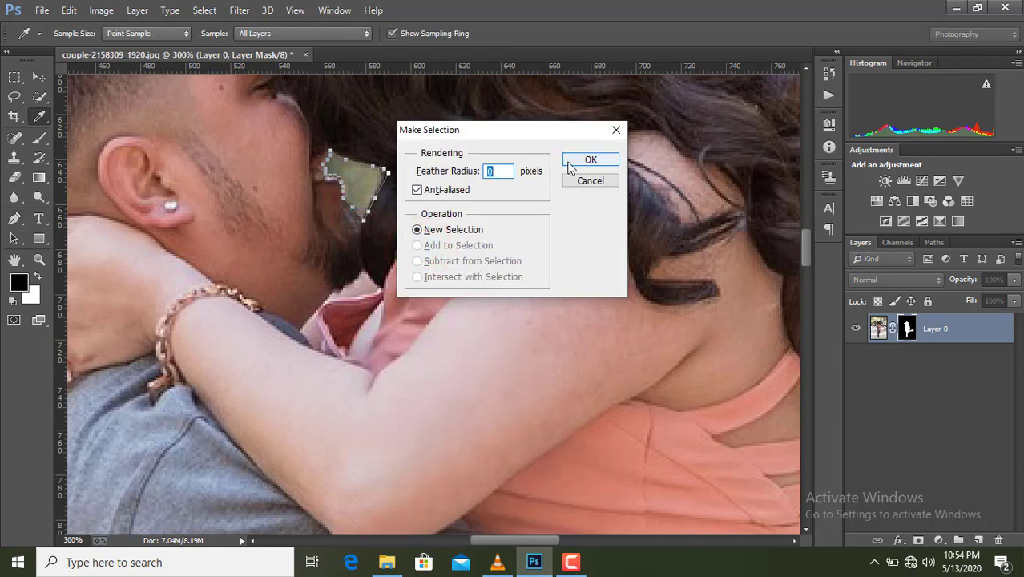
{"action": "left_click", "coordinate": [570, 163]}
{"action": "left_click", "coordinate": [42, 138]}
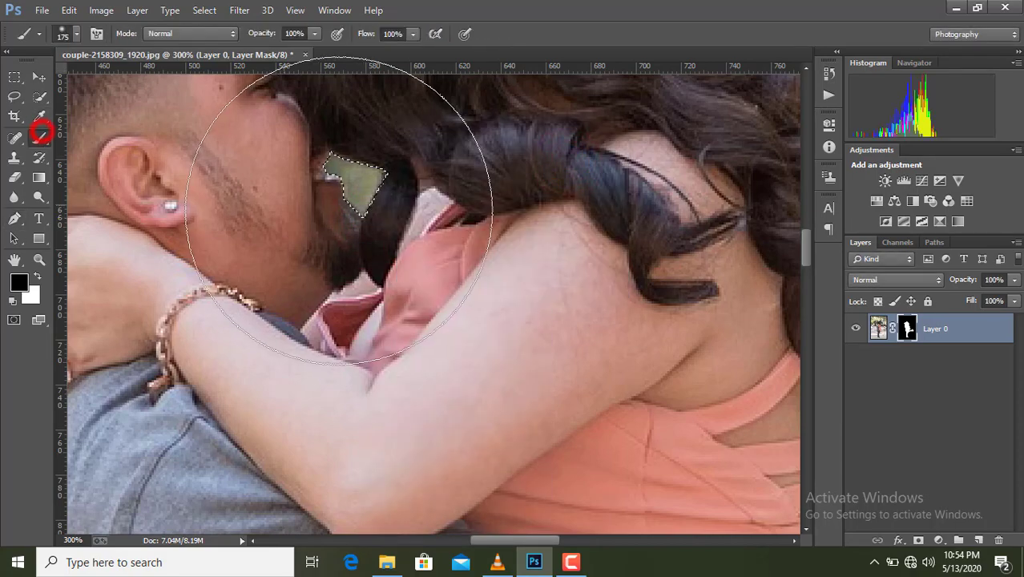
{"action": "left_click", "coordinate": [373, 211]}
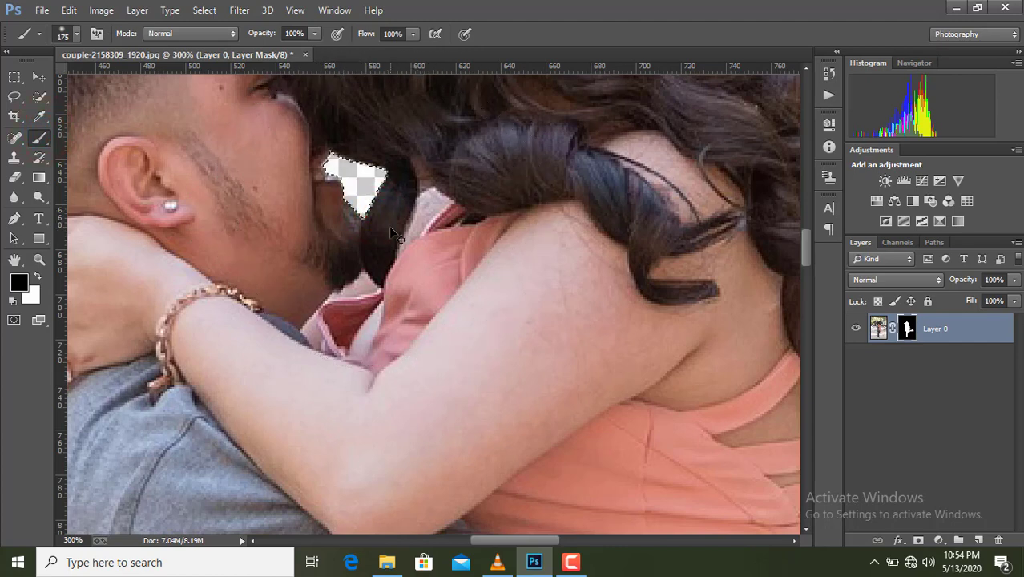
- Trace a closed pen path around the small gap between the man's neck, the woman's forearm and her dress neckline
{"action": "left_click", "coordinate": [16, 221]}
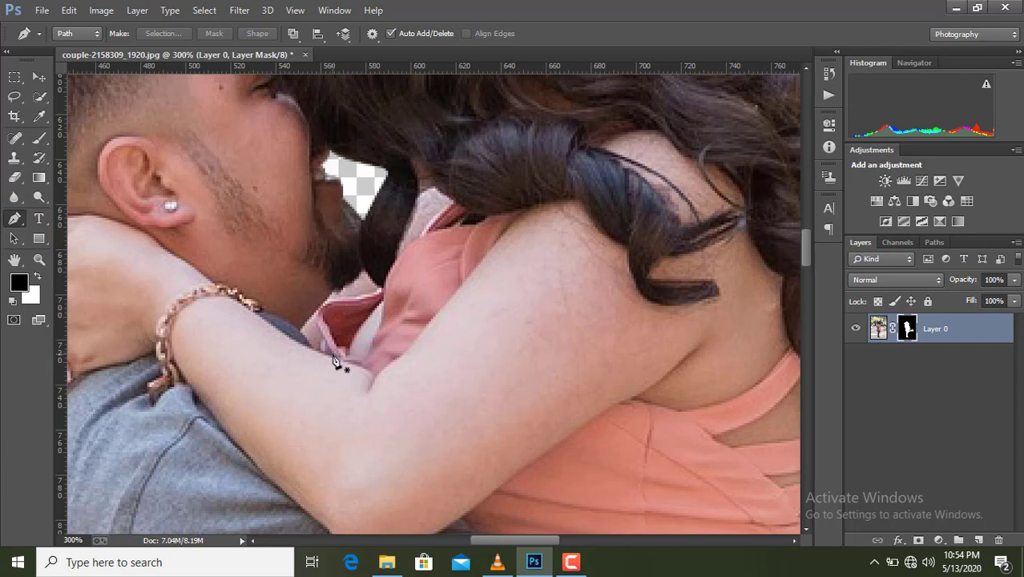
{"action": "left_click_drag", "start_coordinate": [341, 365], "coordinate": [297, 327]}
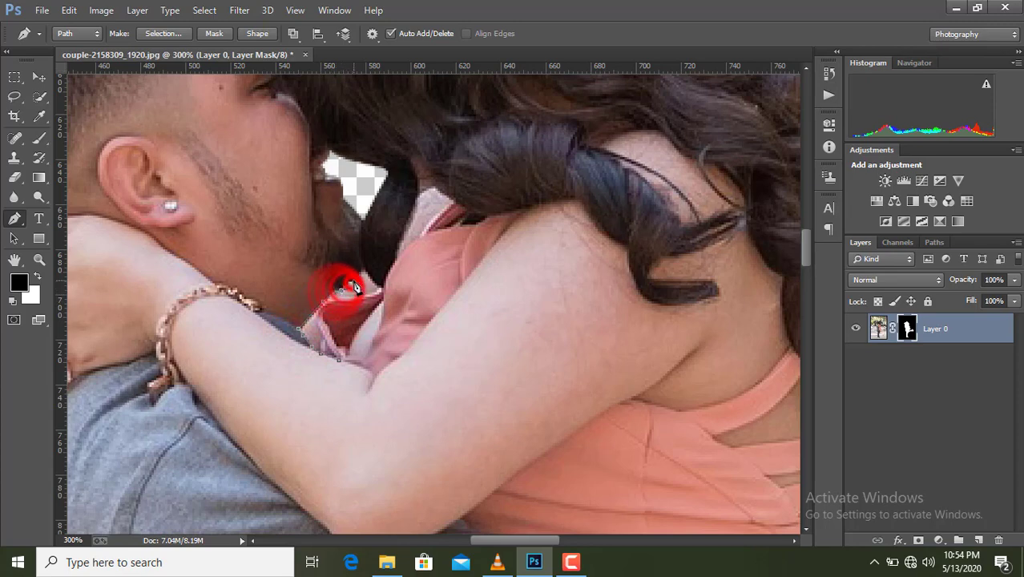
{"action": "left_click_drag", "start_coordinate": [367, 273], "coordinate": [339, 303]}
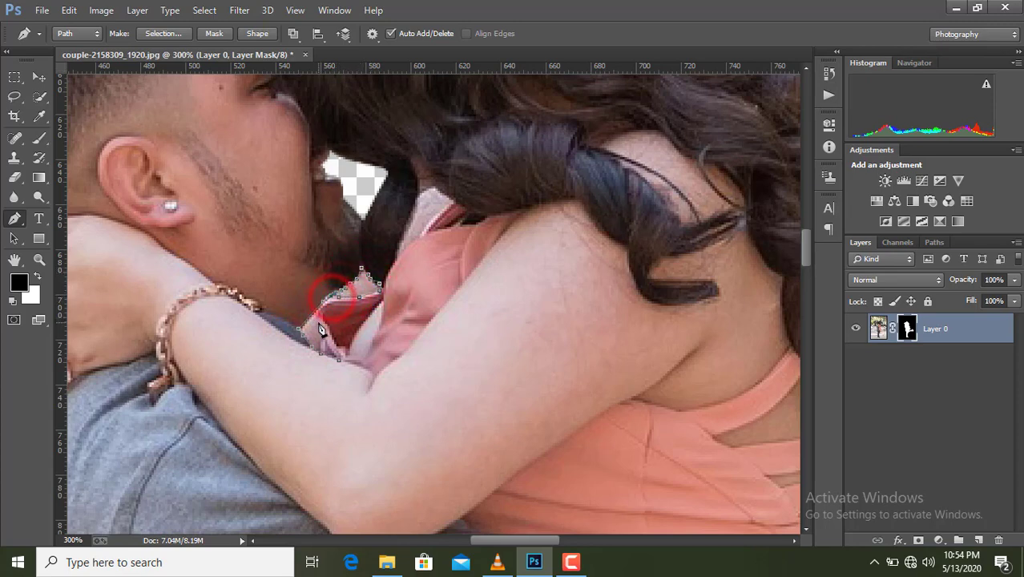
{"action": "left_click_drag", "start_coordinate": [322, 337], "coordinate": [339, 360]}
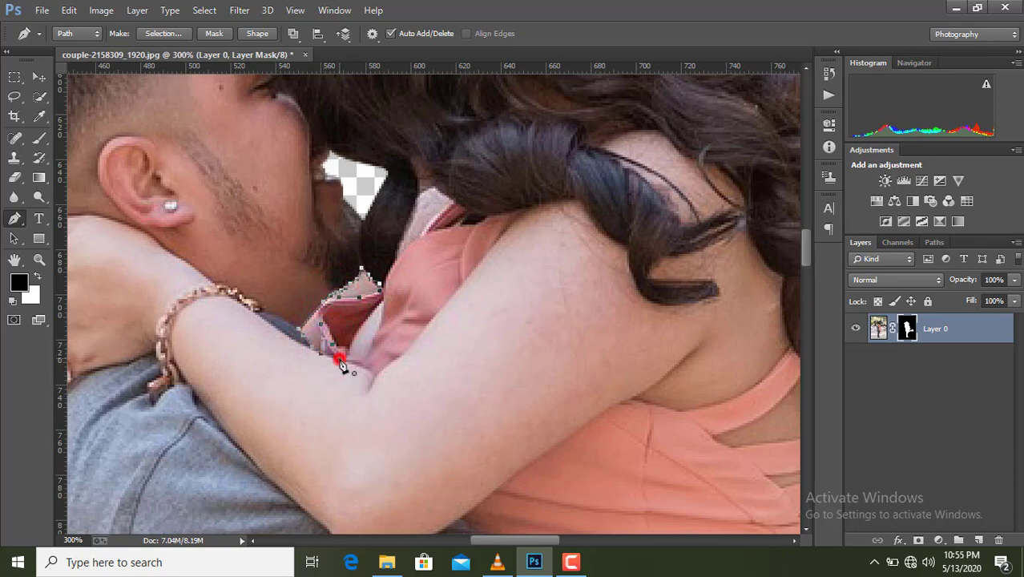
- Make a 0 px feather selection from the neckline gap's path and paint it out of the layer mask in black
{"action": "right_click", "coordinate": [318, 343]}
{"action": "left_click", "coordinate": [356, 258]}
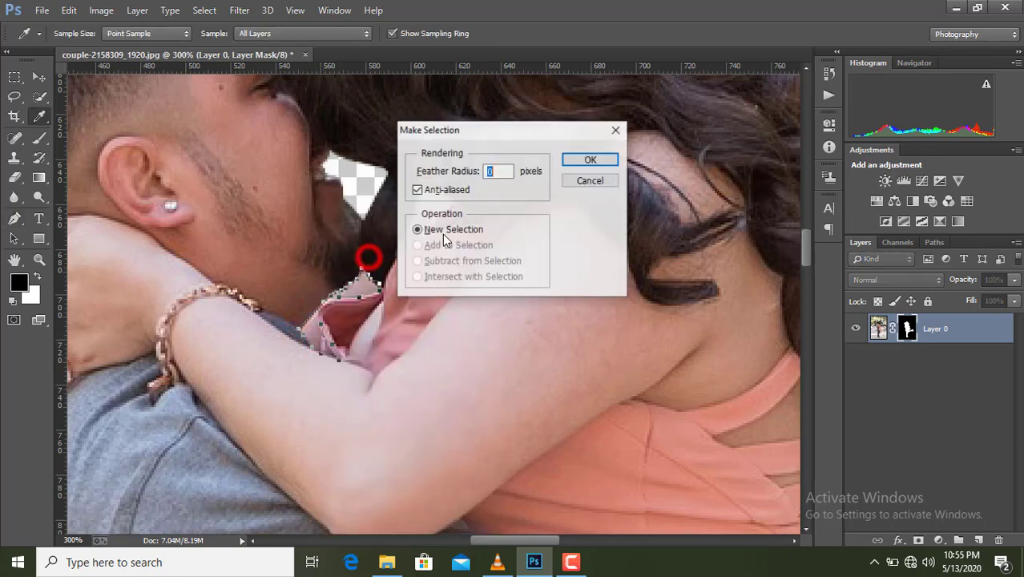
{"action": "left_click", "coordinate": [585, 160]}
{"action": "left_click", "coordinate": [40, 137]}
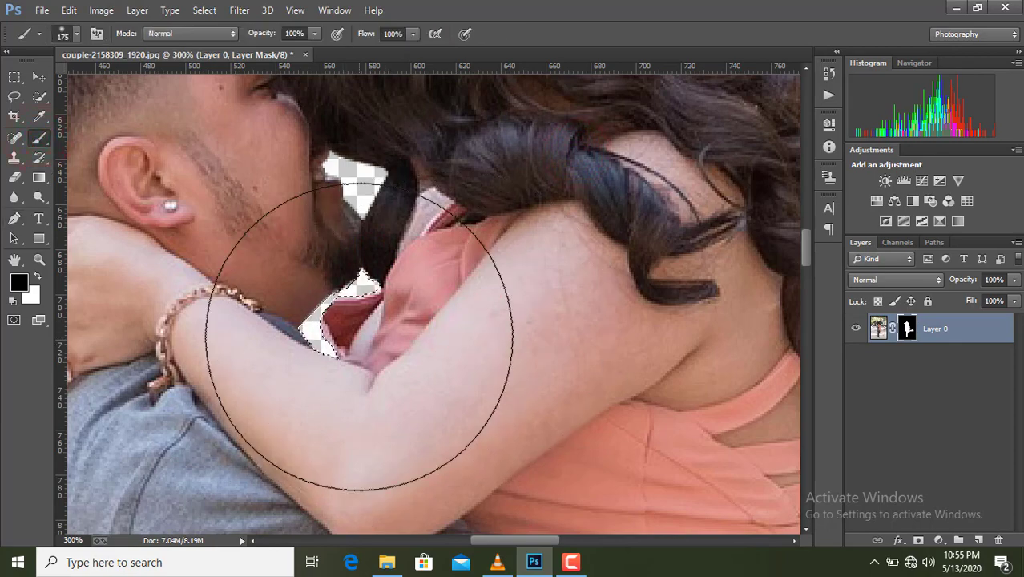
{"action": "left_click", "coordinate": [359, 338]}
- Open the Refine Mask settings for the couple's layer mask
{"action": "key", "text": "ctrl+minus"}
{"action": "key", "text": "ctrl+minus"}
{"action": "key", "text": "ctrl+minus"}
{"action": "key", "text": "ctrl+minus"}
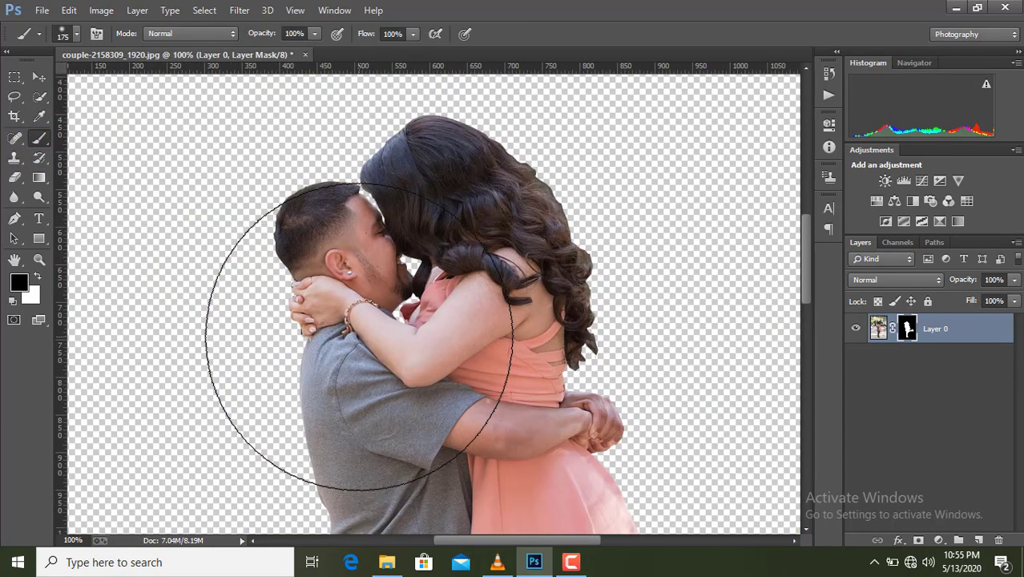
{"action": "key", "text": "ctrl+minus"}
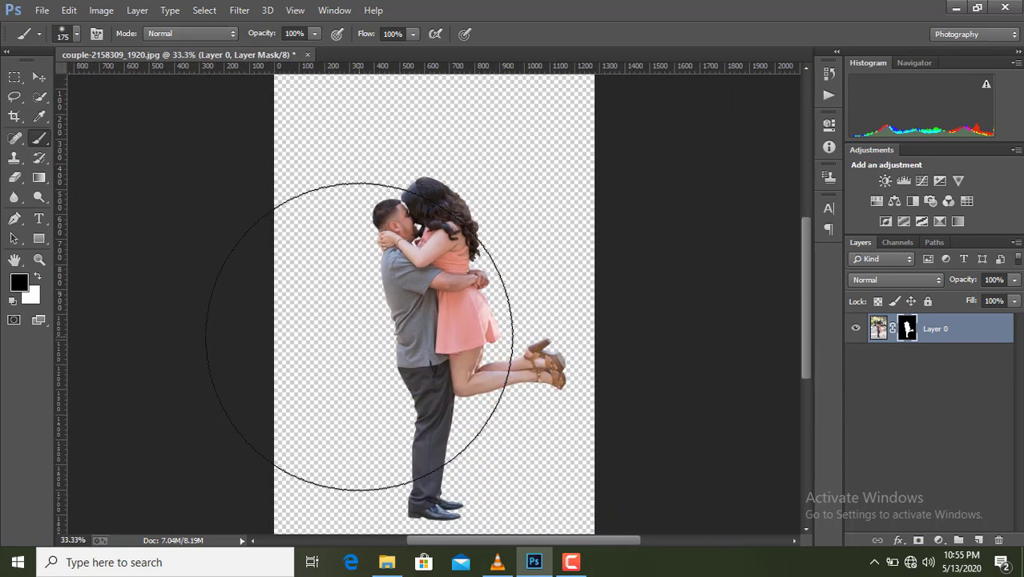
{"action": "right_click", "coordinate": [914, 332]}
{"action": "left_click", "coordinate": [824, 407]}
{"action": "right_click", "coordinate": [946, 330]}
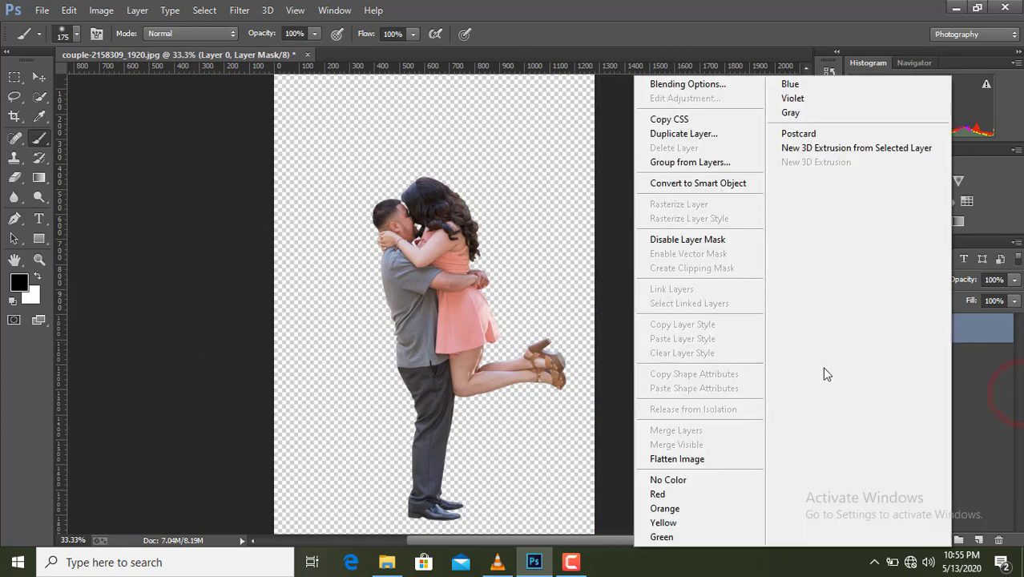
{"action": "left_click", "coordinate": [914, 349]}
{"action": "right_click", "coordinate": [907, 335]}
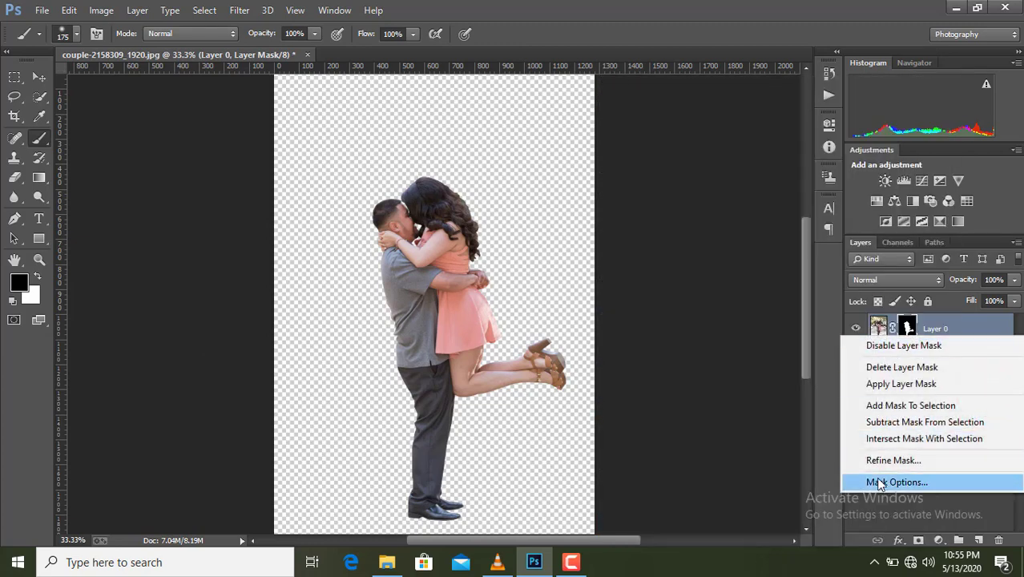
{"action": "left_click", "coordinate": [882, 455]}
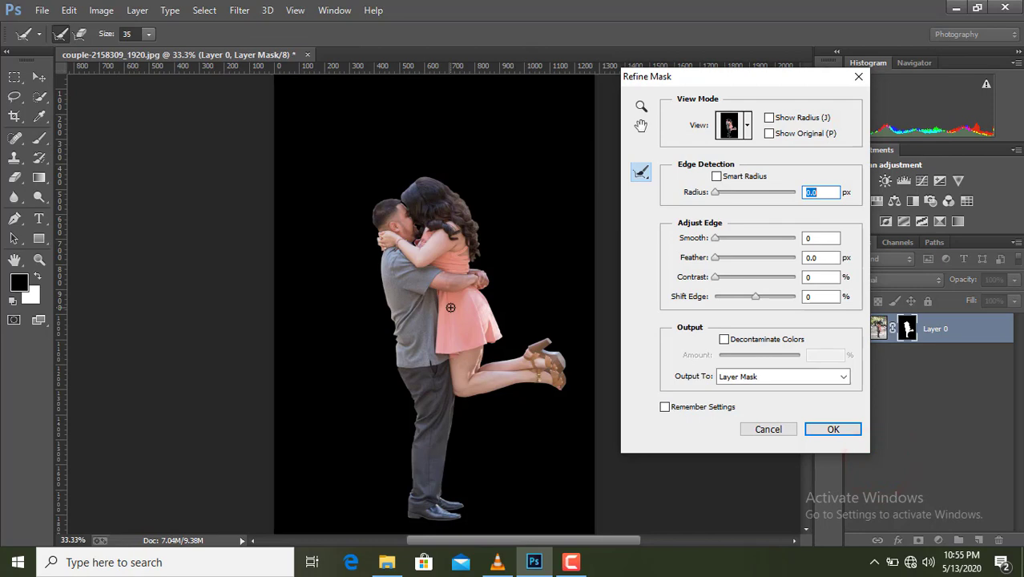
- Set the refine radius brush size to 11 and brush along the hair edges of the man and the woman
{"action": "scroll", "coordinate": [451, 307], "scroll_direction": "up", "scroll_amount": 2}
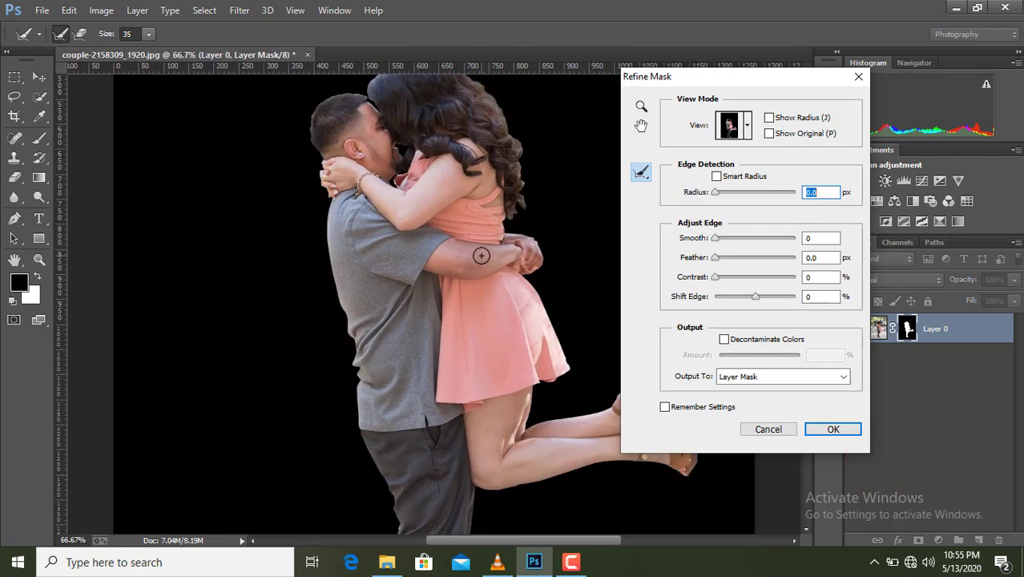
{"action": "left_click_drag", "start_coordinate": [761, 80], "coordinate": [182, 113]}
{"action": "left_click_drag", "start_coordinate": [807, 317], "coordinate": [807, 284]}
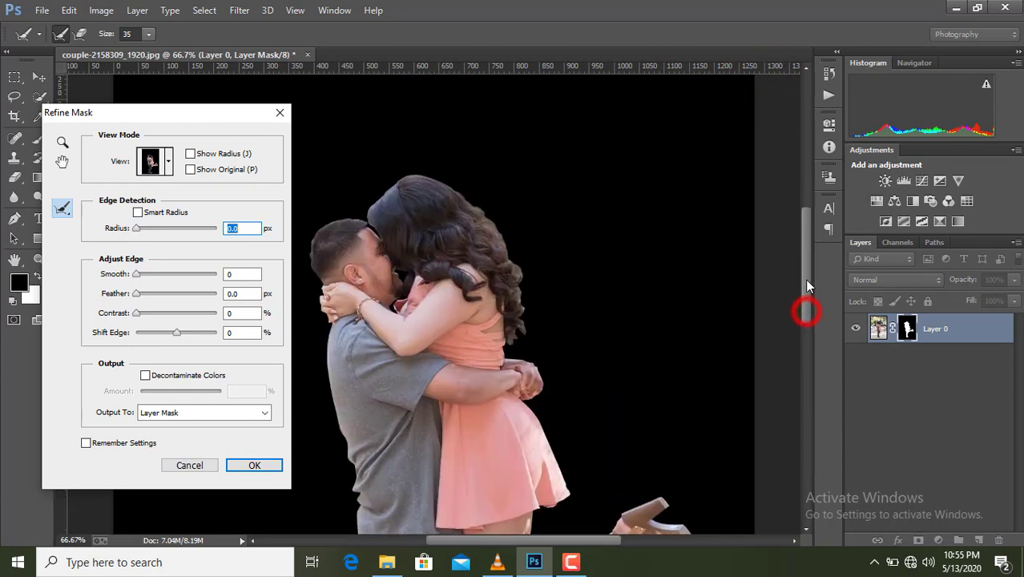
{"action": "left_click", "coordinate": [149, 34]}
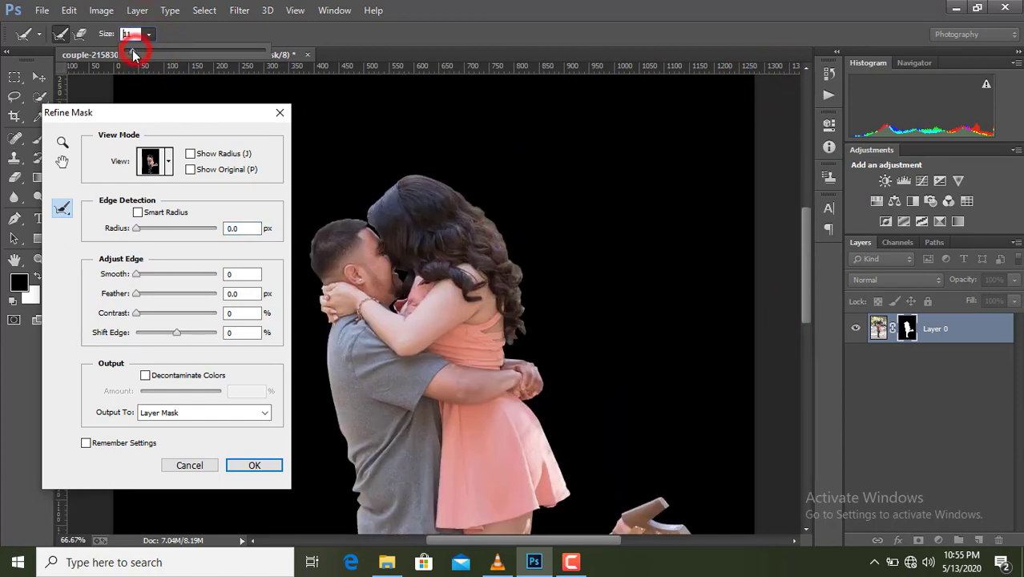
{"action": "left_click", "coordinate": [368, 218]}
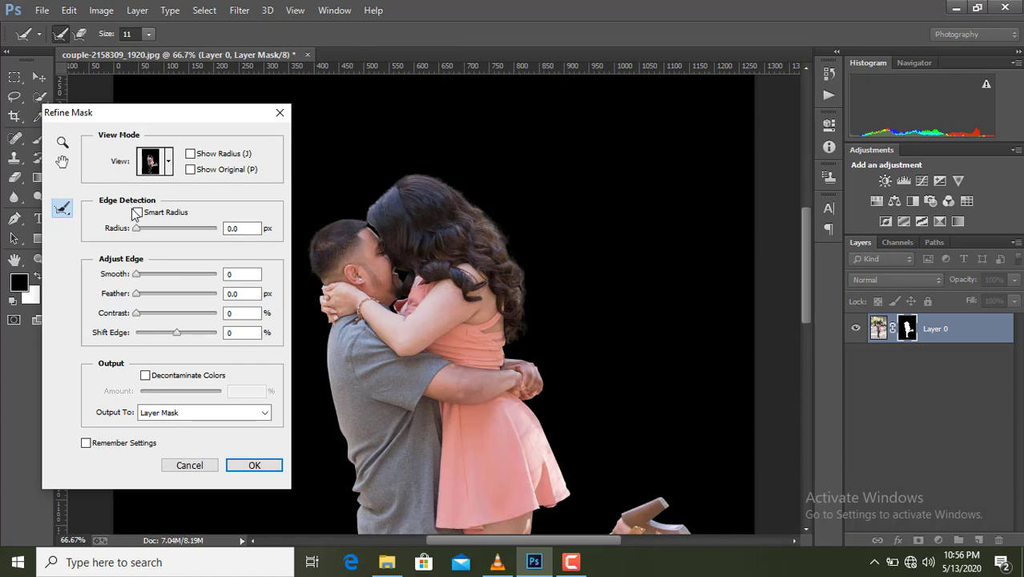
- Enable Smart Radius with a 1.9 px radius and set the mask edge's Smooth value to 16
{"action": "left_click", "coordinate": [137, 212]}
{"action": "left_click", "coordinate": [141, 228]}
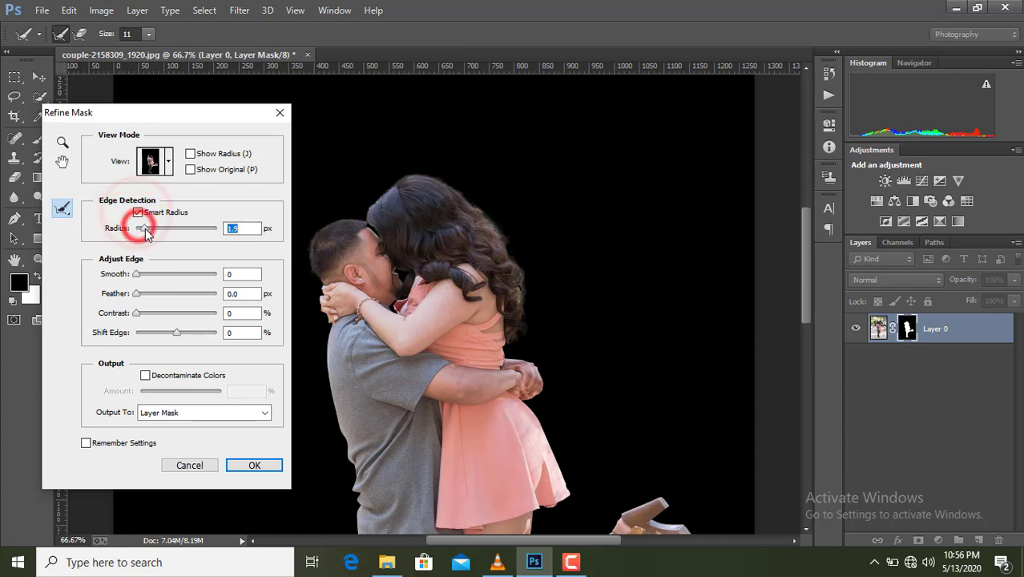
{"action": "left_click_drag", "start_coordinate": [150, 276], "coordinate": [149, 277]}
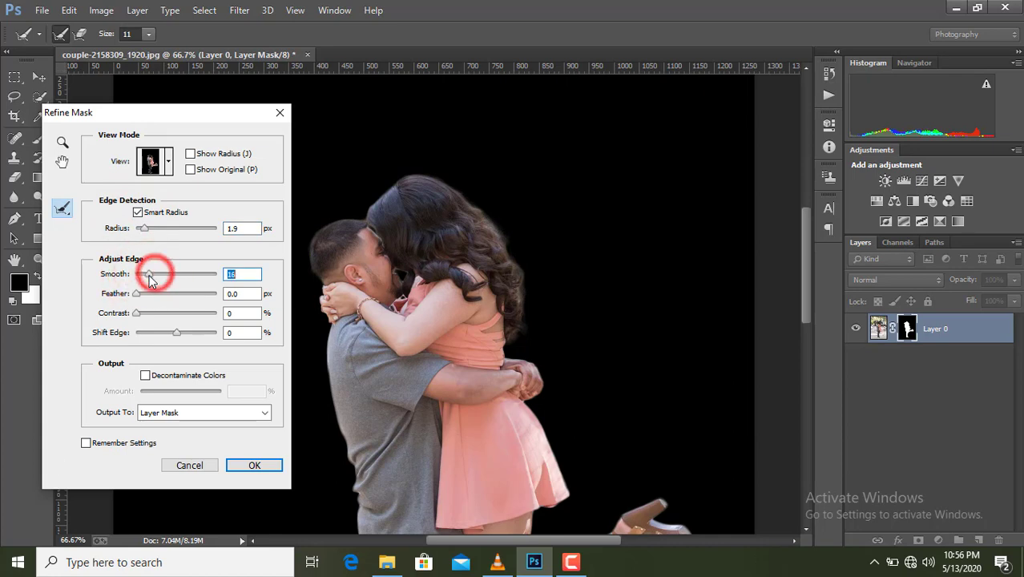
- Accept the refined mask edges and apply the layer mask permanently to the couple's layer
{"action": "left_click", "coordinate": [255, 466]}
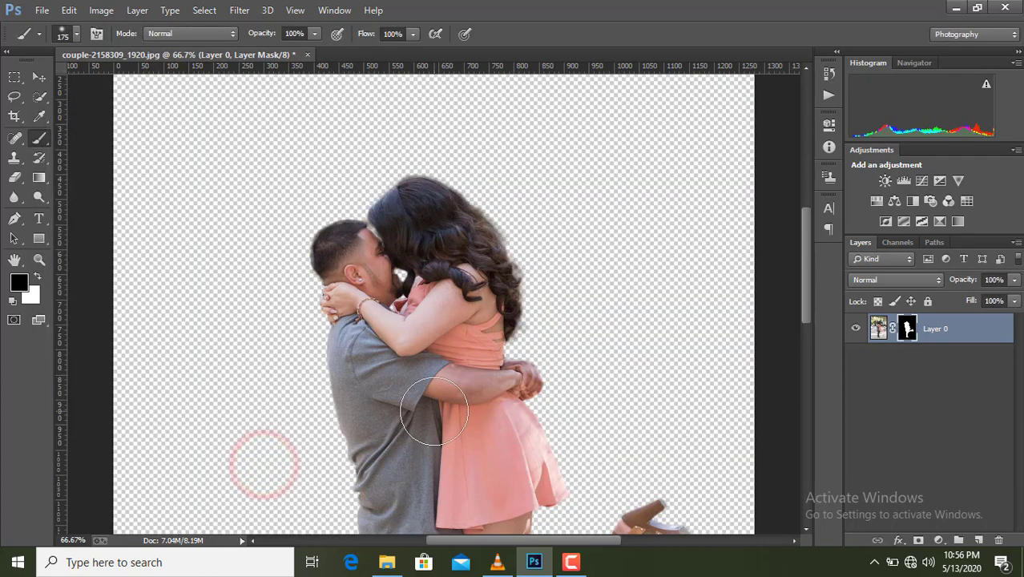
{"action": "key", "text": "ctrl+minus"}
{"action": "key", "text": "ctrl+minus"}
{"action": "key", "text": "ctrl+minus"}
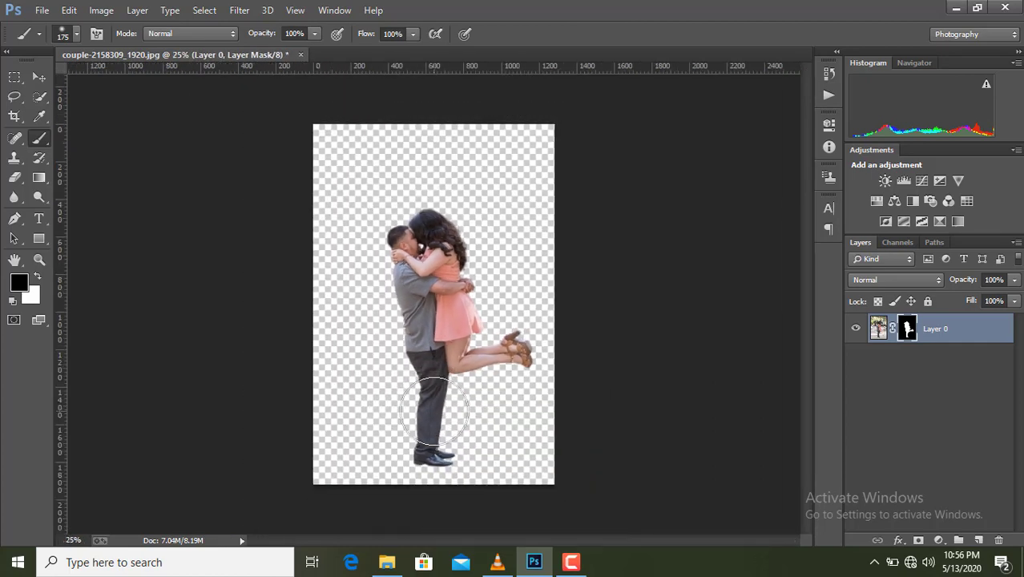
{"action": "right_click", "coordinate": [898, 344]}
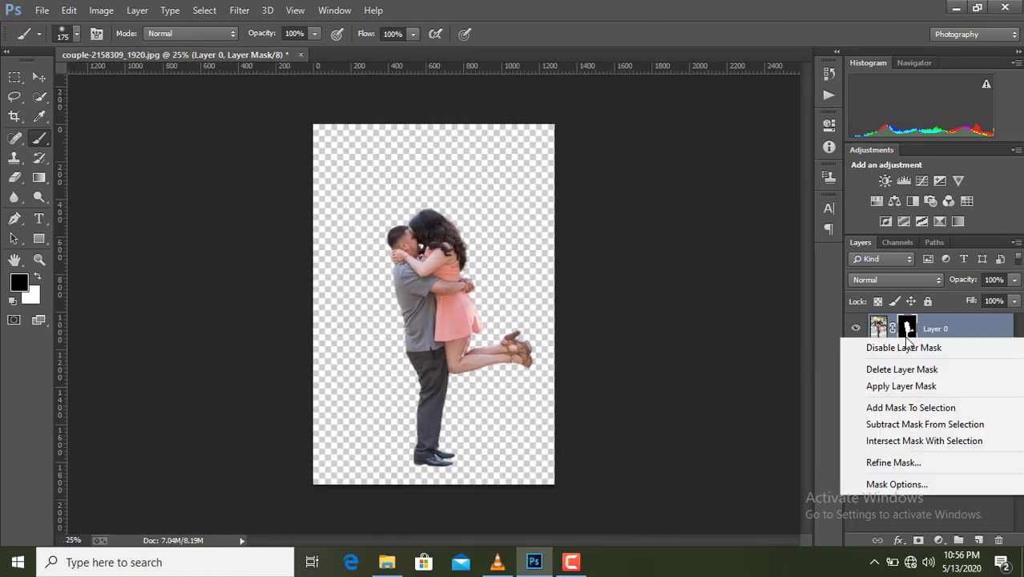
{"action": "left_click", "coordinate": [885, 388]}
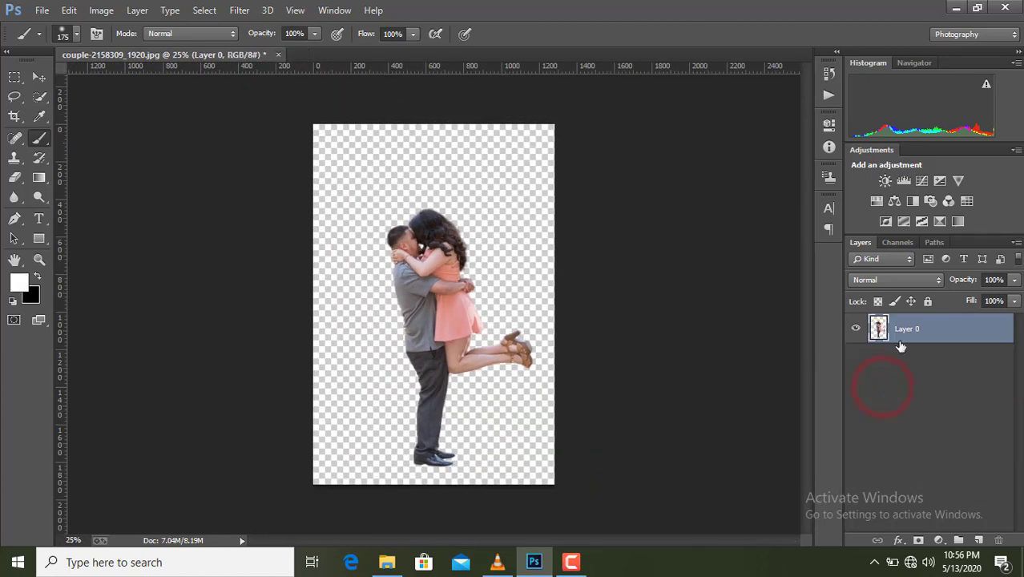
- Scale the couple down proportionally with Free Transform to about 47% of their original size
{"action": "key", "text": "ctrl+t"}
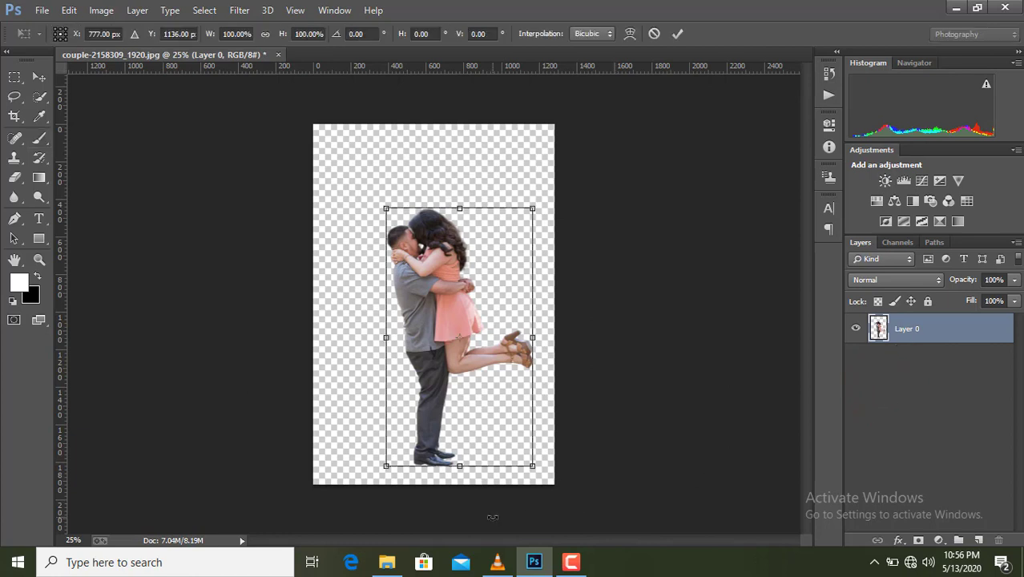
{"action": "left_click_drag", "start_coordinate": [532, 468], "coordinate": [470, 356]}
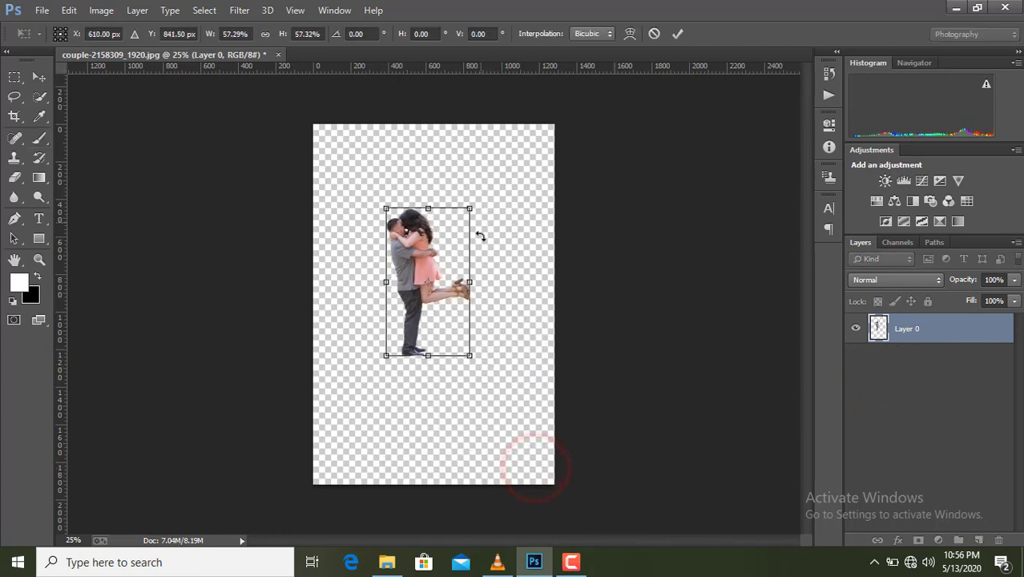
{"action": "left_click_drag", "start_coordinate": [474, 205], "coordinate": [457, 234]}
{"action": "left_click", "coordinate": [678, 34]}
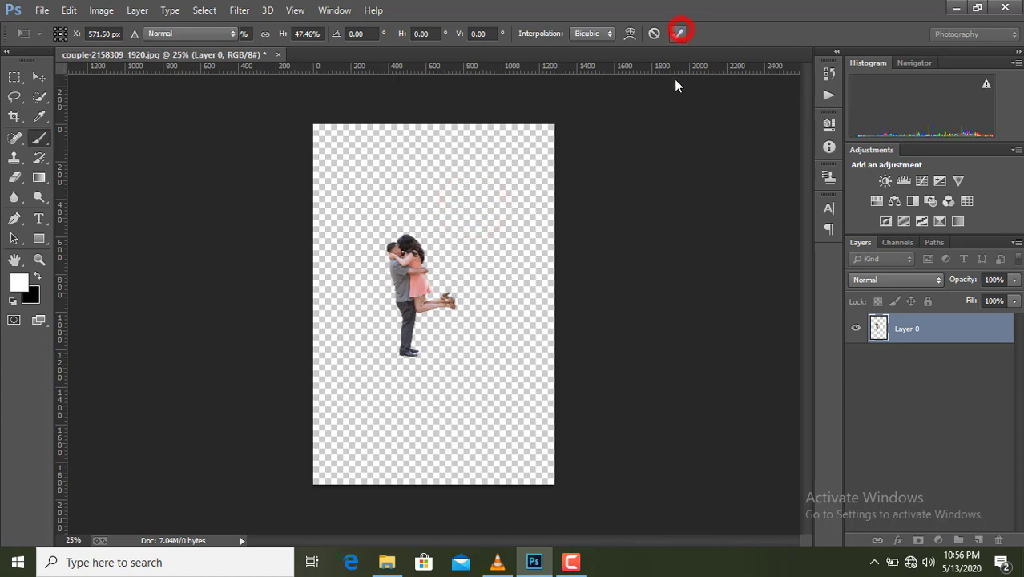
- Crop the canvas to a 1280 by 720 ratio, with the whole couple positioned inside the crop frame
{"action": "left_click", "coordinate": [14, 118]}
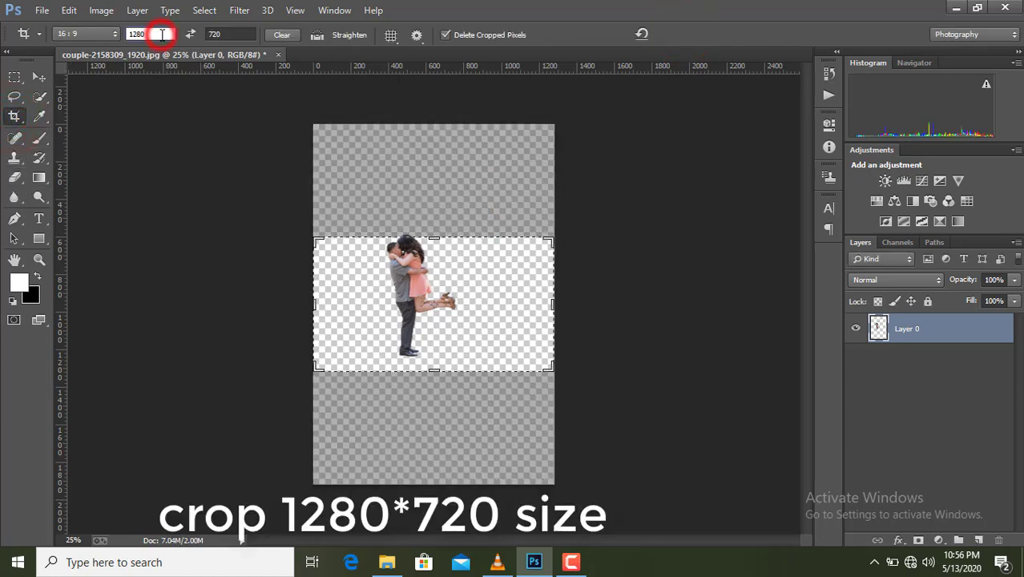
{"action": "key", "text": "BackSpace"}
{"action": "key", "text": "BackSpace"}
{"action": "key", "text": "BackSpace"}
{"action": "key", "text": "BackSpace"}
{"action": "type", "text": "1"}
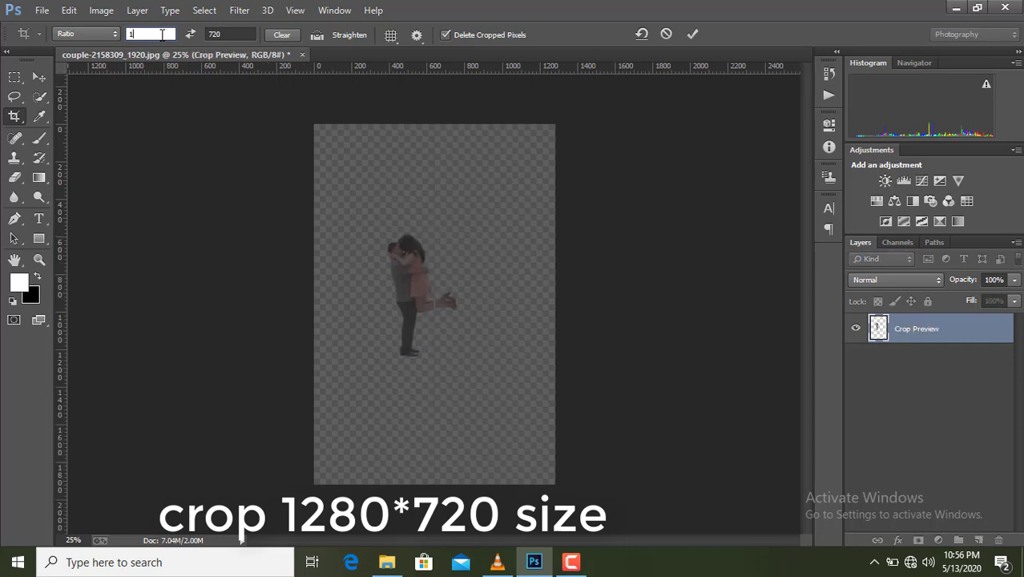
{"action": "type", "text": "280"}
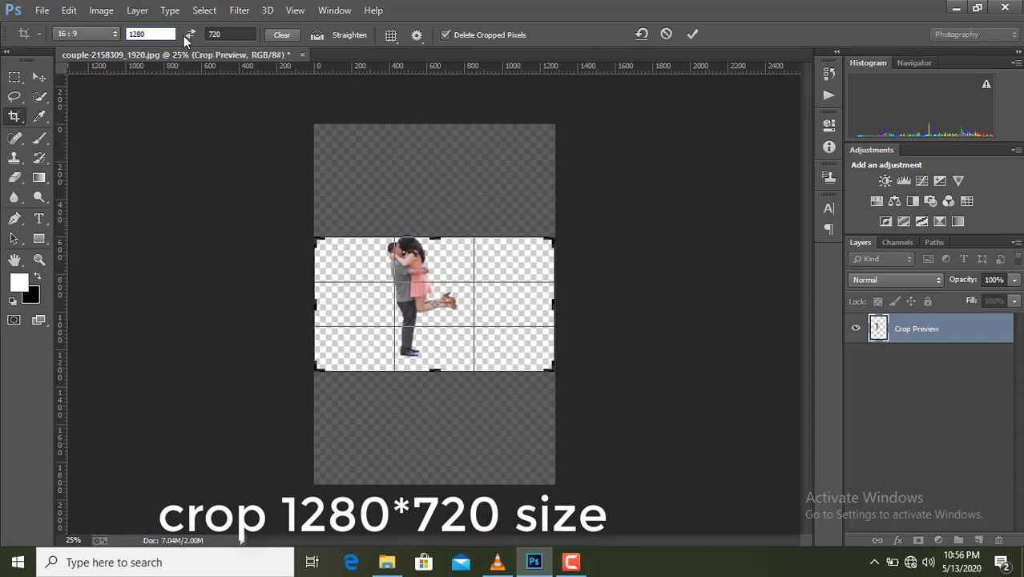
{"action": "double_click", "coordinate": [231, 32]}
{"action": "key", "text": "BackSpace"}
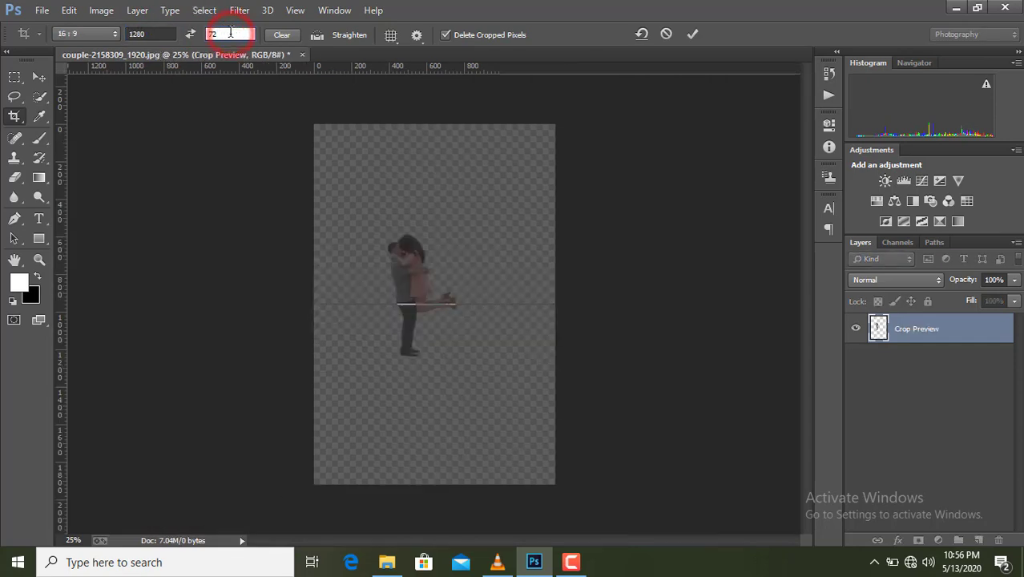
{"action": "type", "text": "7"}
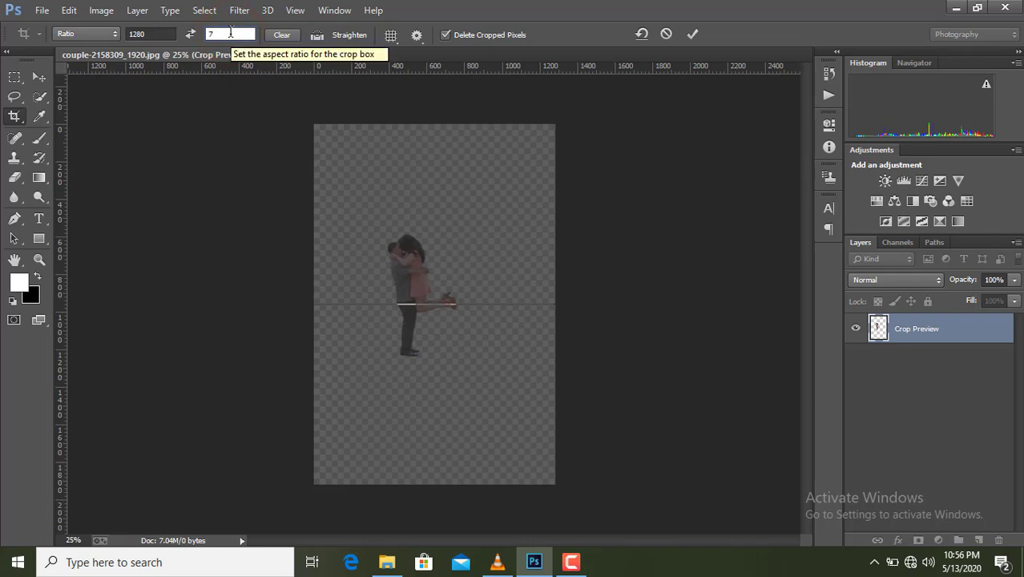
{"action": "type", "text": "20"}
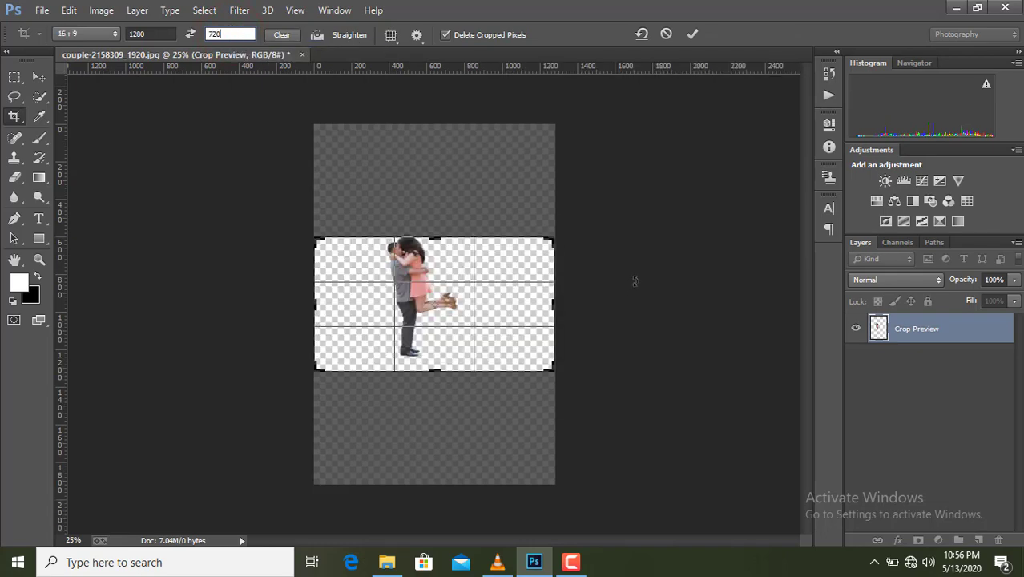
{"action": "mouse_move", "coordinate": [465, 299]}
{"action": "left_mouse_down"}
{"action": "mouse_move", "coordinate": [471, 284]}
{"action": "mouse_move", "coordinate": [471, 310]}
{"action": "left_mouse_up"}
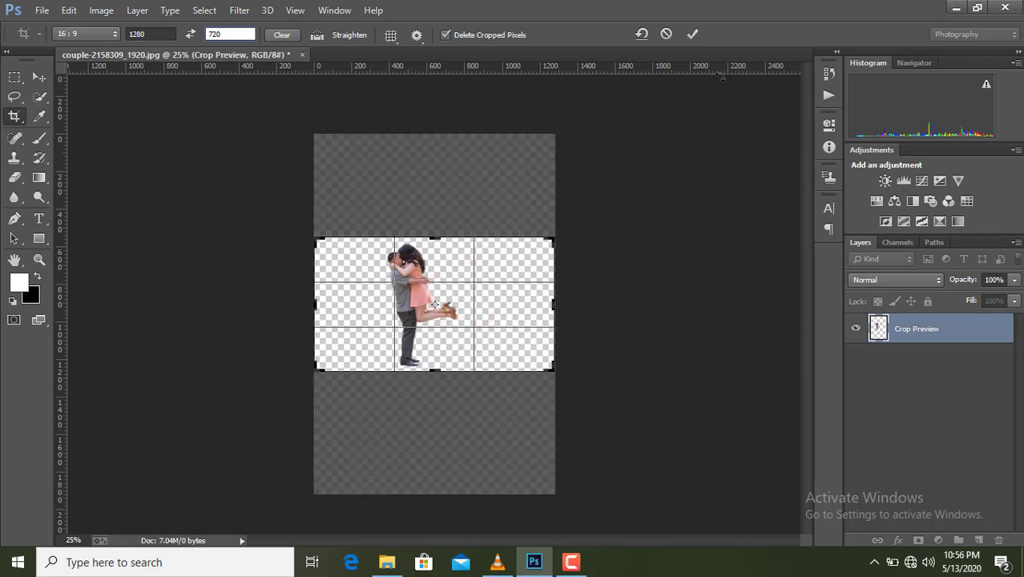
{"action": "left_click", "coordinate": [694, 34]}
- Place the image HD BLUR BACKGROUND FOR PHOTO EDITING 10 into the document as a linked file
{"action": "key", "text": "ctrl+plus"}
{"action": "key", "text": "ctrl+plus"}
{"action": "key", "text": "ctrl+plus"}
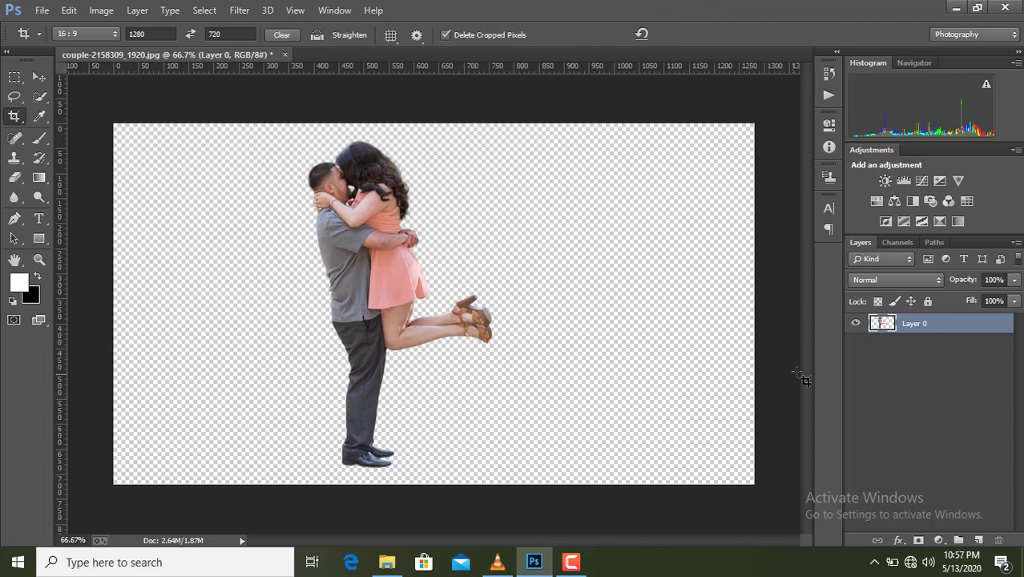
{"action": "left_click", "coordinate": [38, 77]}
{"action": "left_click", "coordinate": [41, 9]}
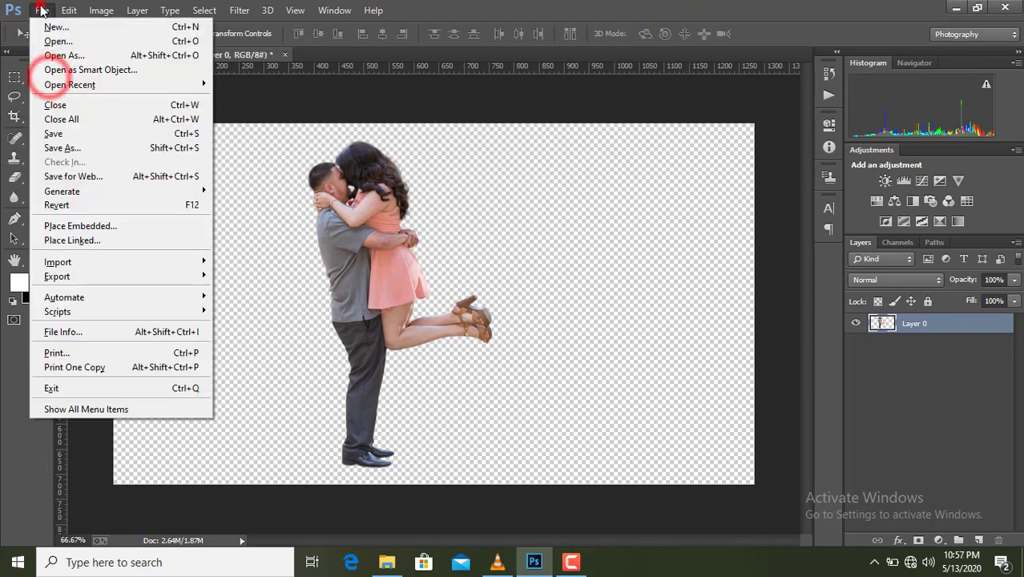
{"action": "left_click", "coordinate": [92, 240]}
{"action": "scroll", "coordinate": [358, 228], "scroll_direction": "down", "scroll_amount": 3}
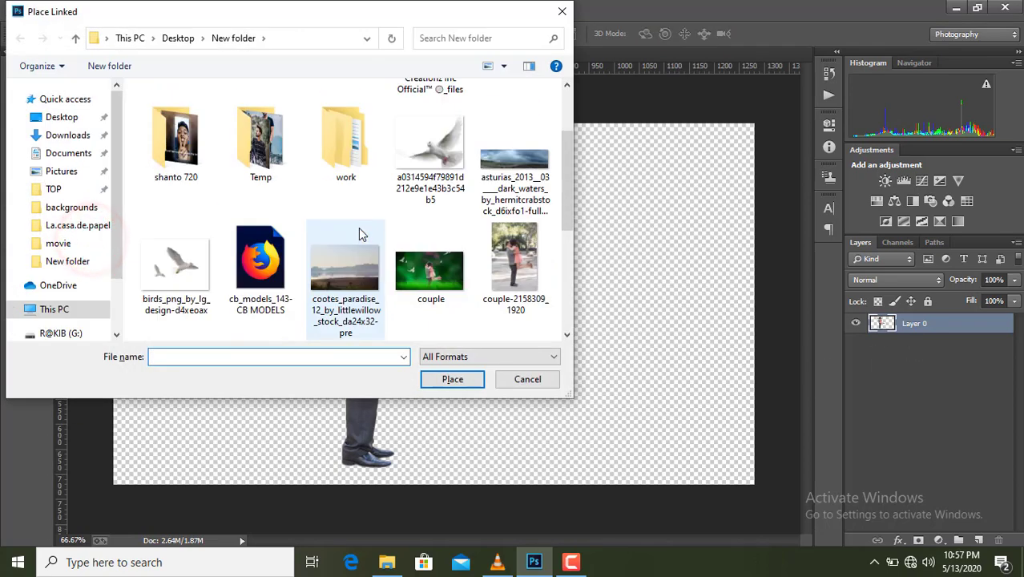
{"action": "scroll", "coordinate": [408, 290], "scroll_direction": "down", "scroll_amount": 4}
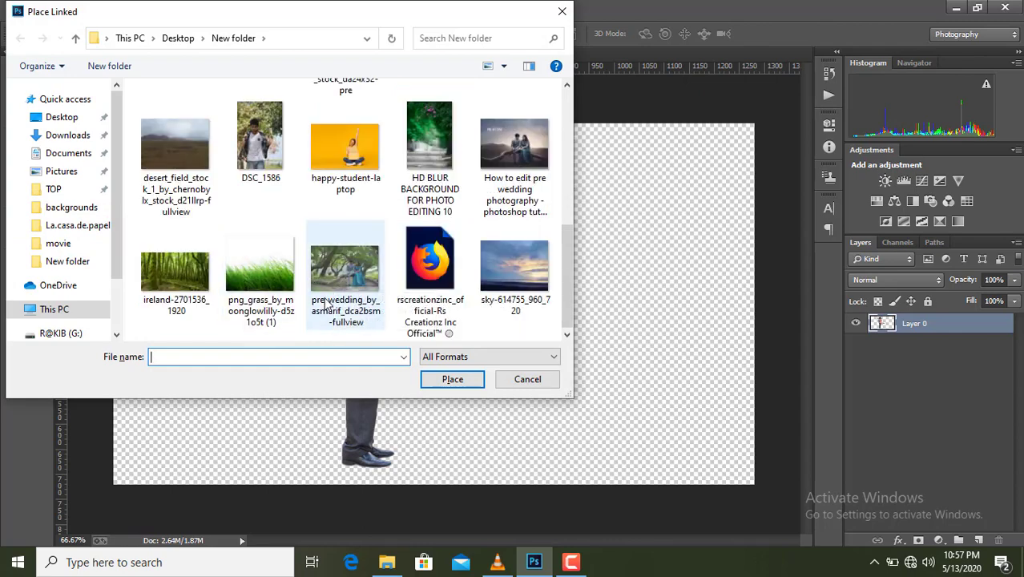
{"action": "scroll", "coordinate": [326, 303], "scroll_direction": "up", "scroll_amount": 5}
{"action": "scroll", "coordinate": [326, 303], "scroll_direction": "down", "scroll_amount": 5}
{"action": "double_click", "coordinate": [407, 170]}
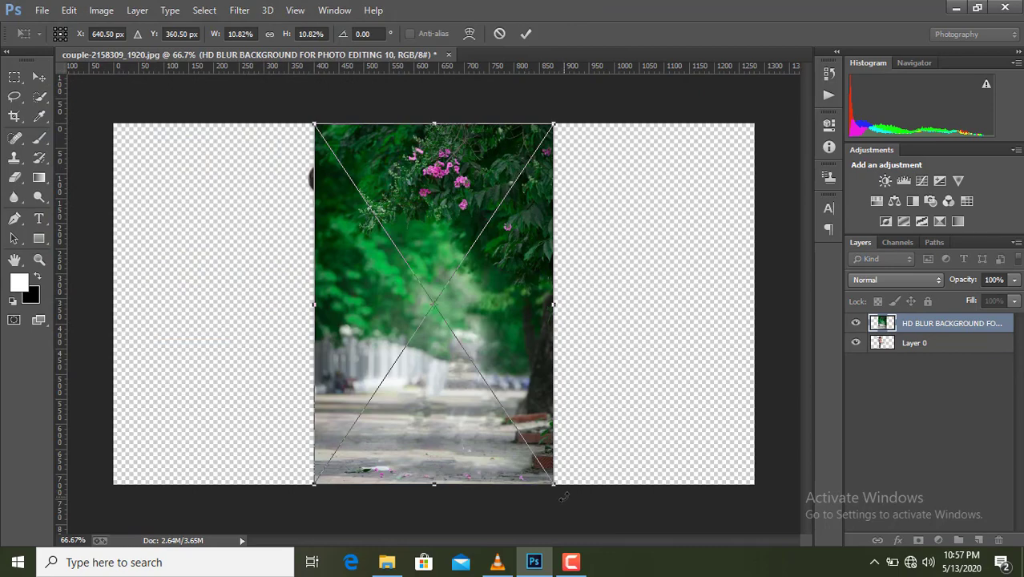
- Enlarge the placed background to about 32.8% and position it so its flowers and foliage fill the whole canvas
{"action": "left_click_drag", "start_coordinate": [554, 488], "coordinate": [722, 576]}
{"action": "key", "text": "ctrl+minus"}
{"action": "key", "text": "ctrl+minus"}
{"action": "key", "text": "ctrl+minus"}
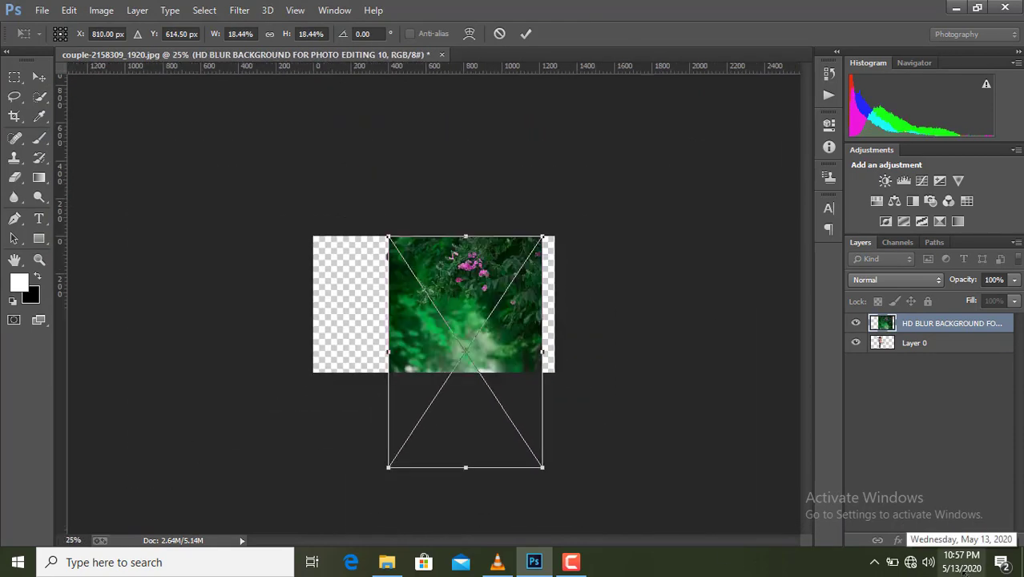
{"action": "left_click_drag", "start_coordinate": [542, 469], "coordinate": [575, 517]}
{"action": "left_click_drag", "start_coordinate": [387, 232], "coordinate": [229, 140]}
{"action": "left_click_drag", "start_coordinate": [459, 211], "coordinate": [461, 284]}
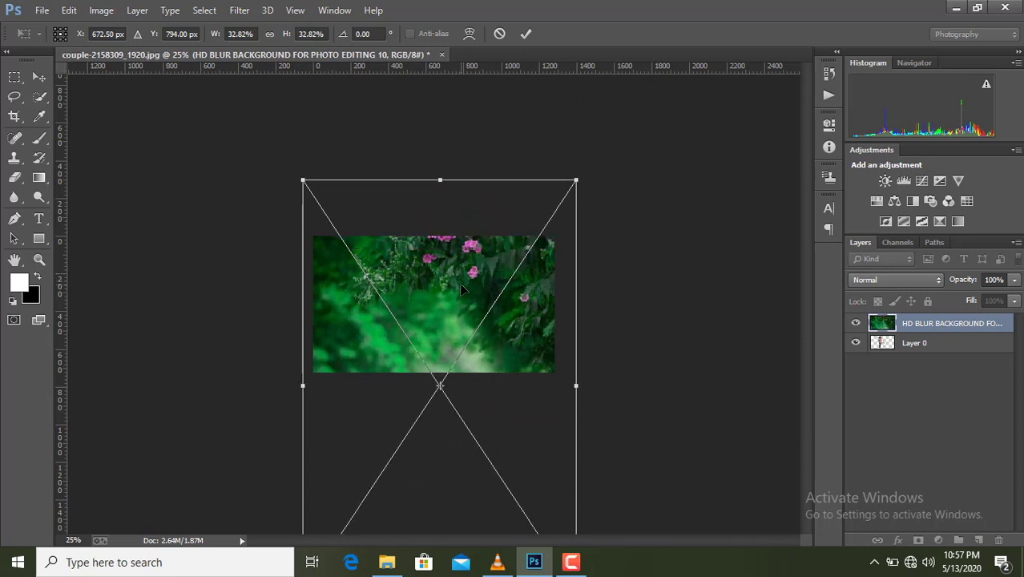
{"action": "left_click", "coordinate": [526, 32]}
- Move the green background layer below the couple's layer and rasterize it
{"action": "left_click_drag", "start_coordinate": [918, 322], "coordinate": [908, 353]}
{"action": "right_click", "coordinate": [908, 353]}
{"action": "left_click", "coordinate": [641, 284]}
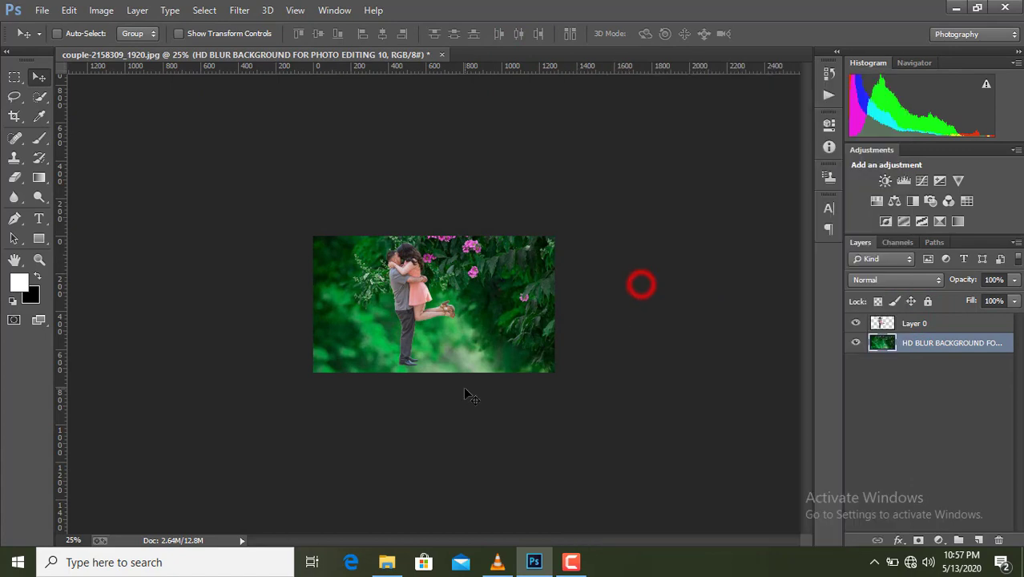
{"action": "key", "text": "ctrl+plus"}
{"action": "key", "text": "ctrl+plus"}
{"action": "key", "text": "ctrl+plus"}
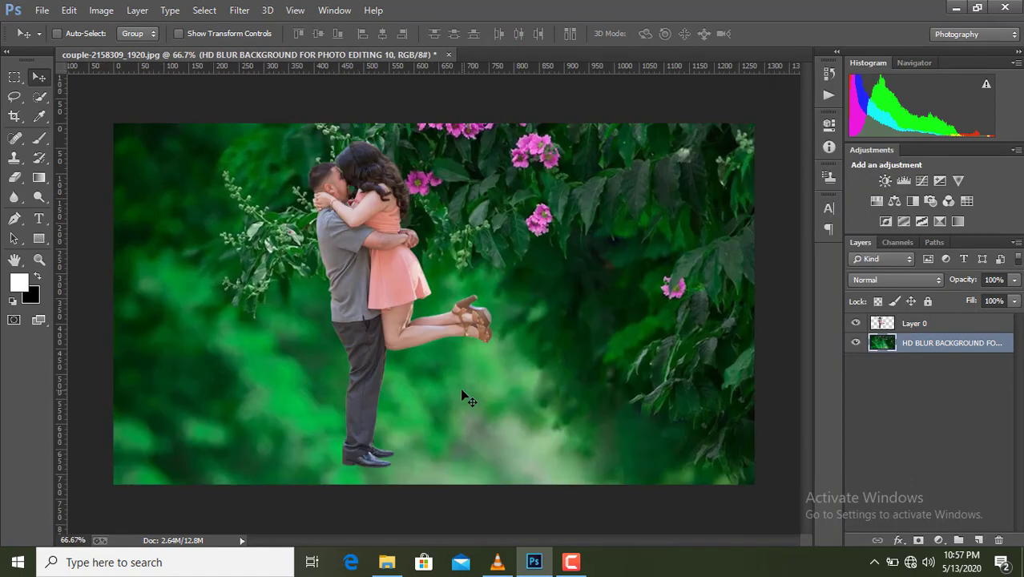
{"action": "left_click", "coordinate": [237, 11]}
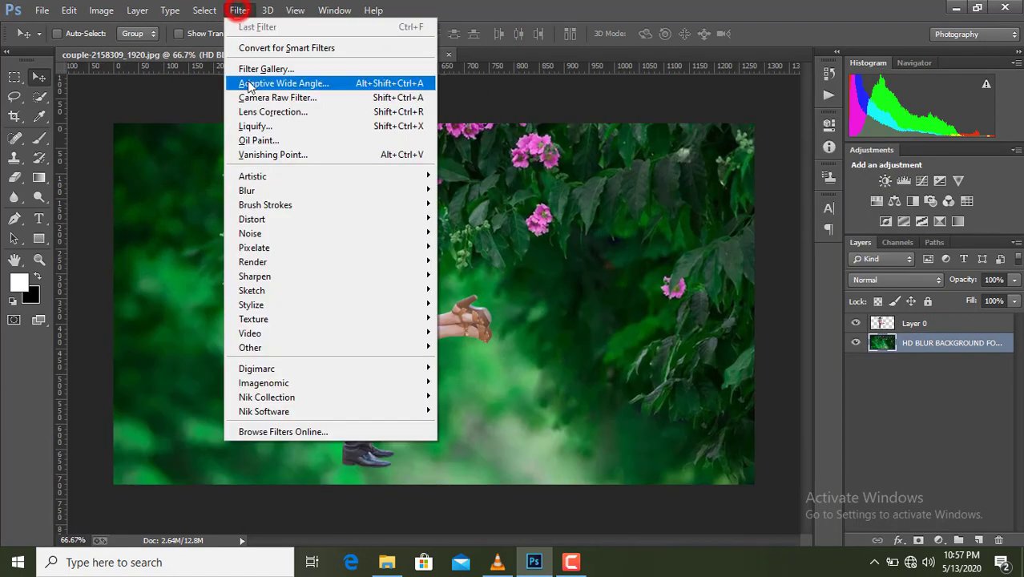
{"action": "left_click", "coordinate": [871, 354]}
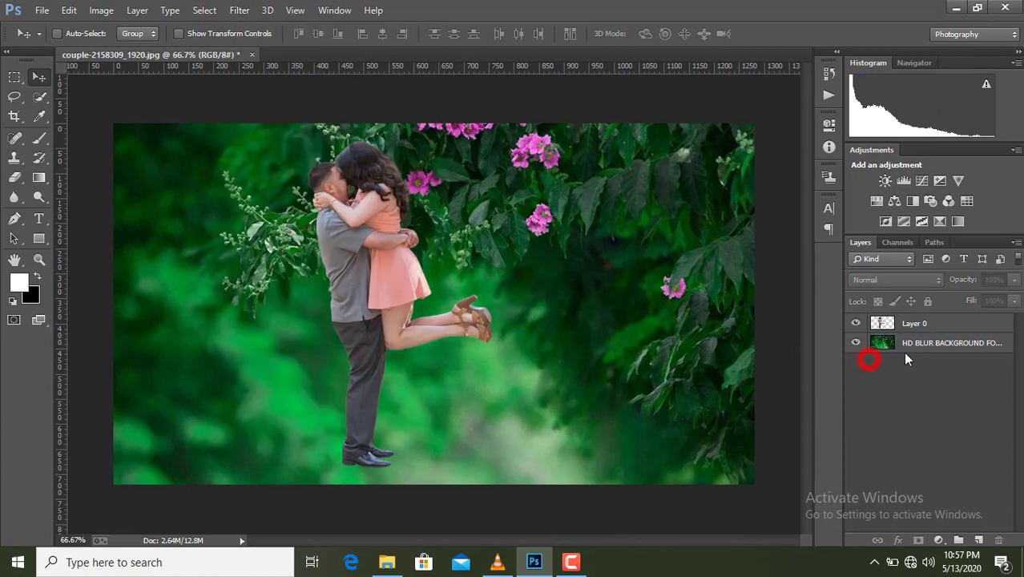
- Place the linked grass image png_grass_by_moonglowlilly-d5z1o5t (1) above the couple's layer
{"action": "left_click", "coordinate": [917, 328]}
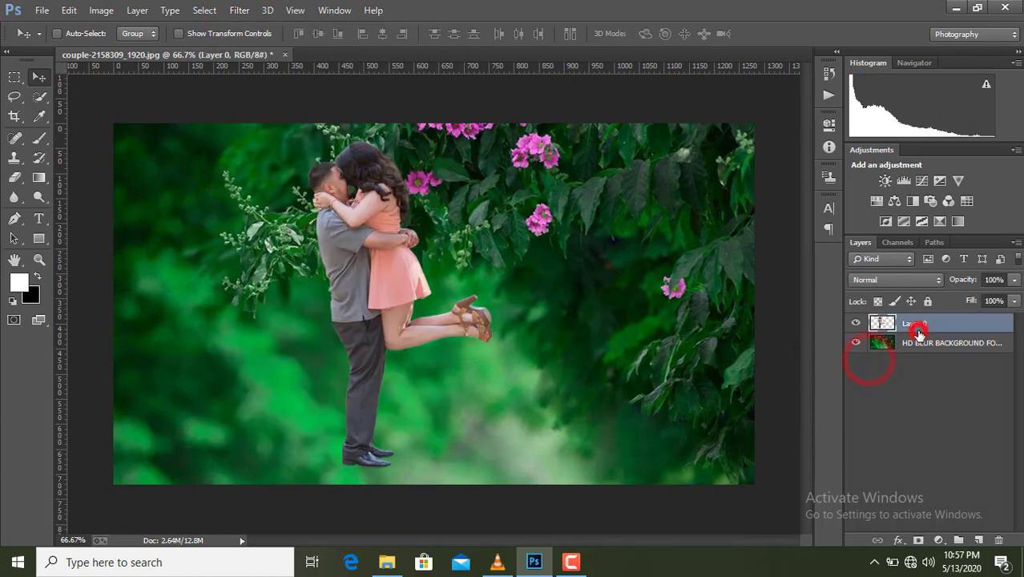
{"action": "left_click", "coordinate": [44, 9]}
{"action": "left_click", "coordinate": [112, 242]}
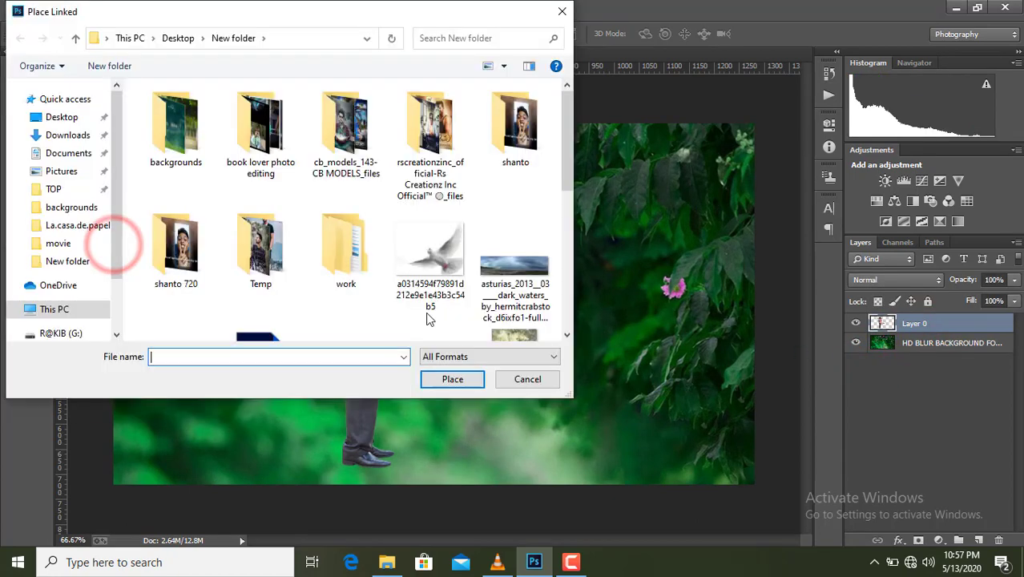
{"action": "scroll", "coordinate": [428, 319], "scroll_direction": "down", "scroll_amount": 5}
{"action": "double_click", "coordinate": [272, 276]}
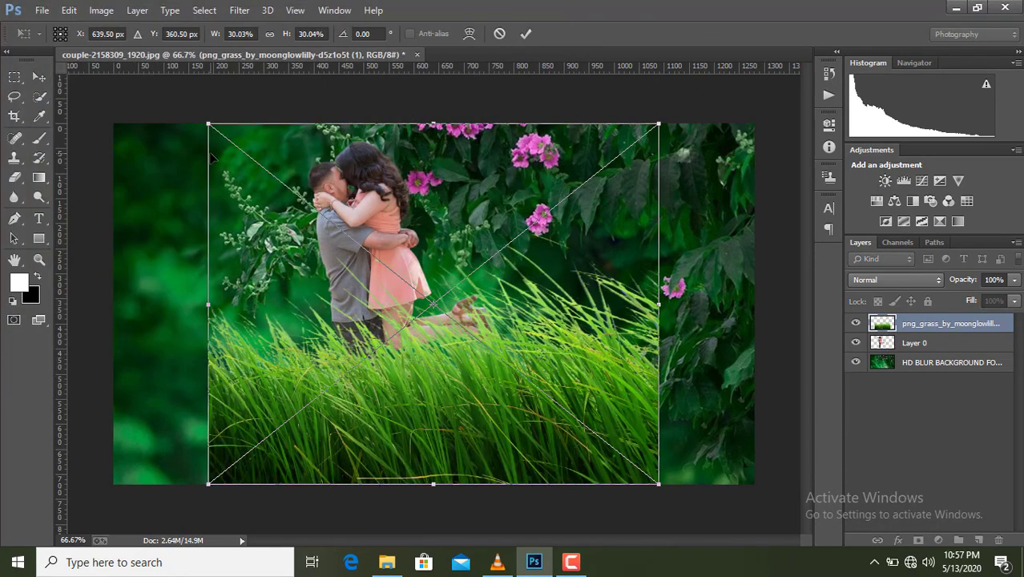
- Scale the grass down to about 18.4% and position it over the lower right corner of the photo
{"action": "left_click_drag", "start_coordinate": [211, 123], "coordinate": [357, 242]}
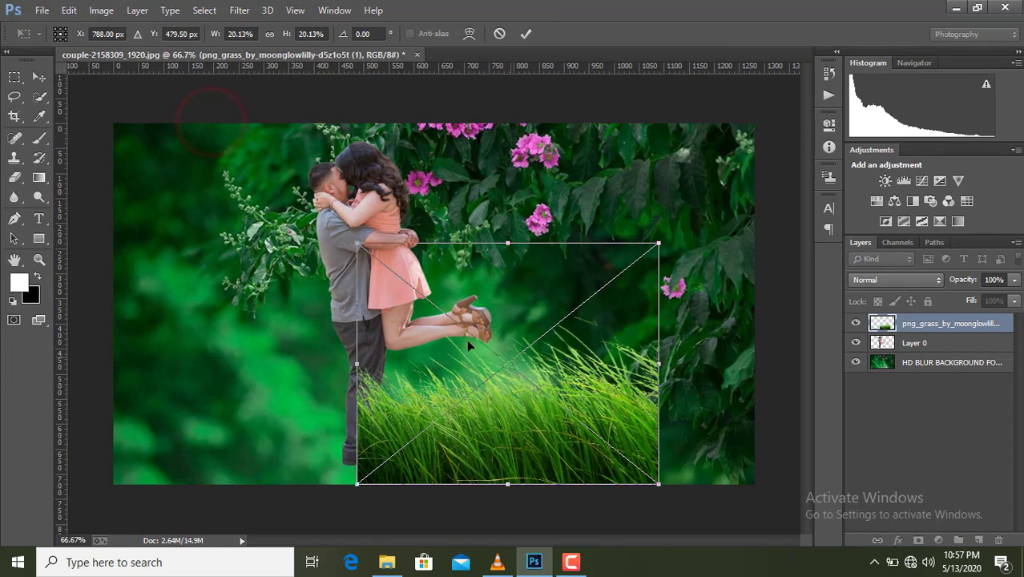
{"action": "left_click_drag", "start_coordinate": [633, 368], "coordinate": [753, 405]}
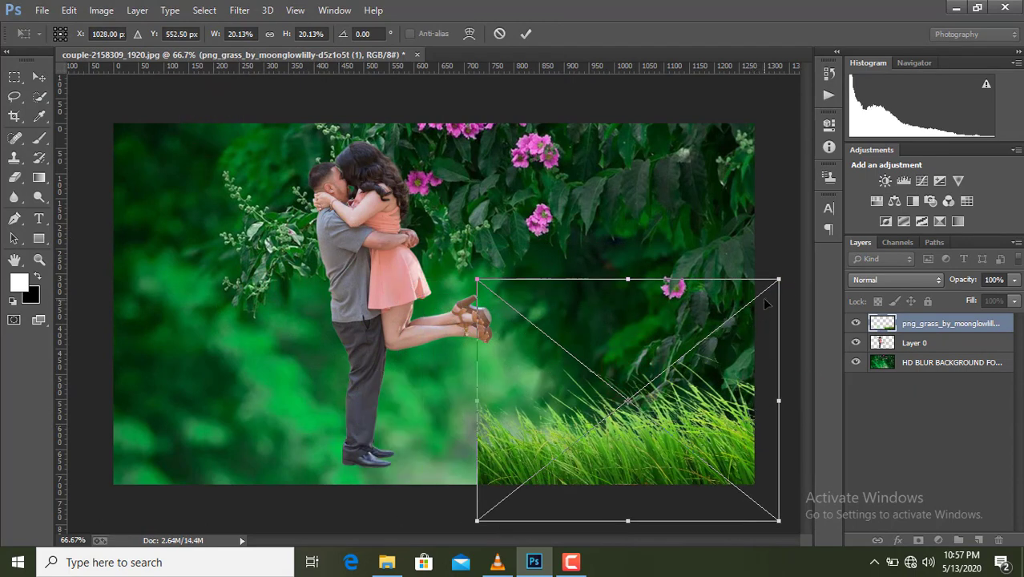
{"action": "left_click_drag", "start_coordinate": [779, 279], "coordinate": [761, 294]}
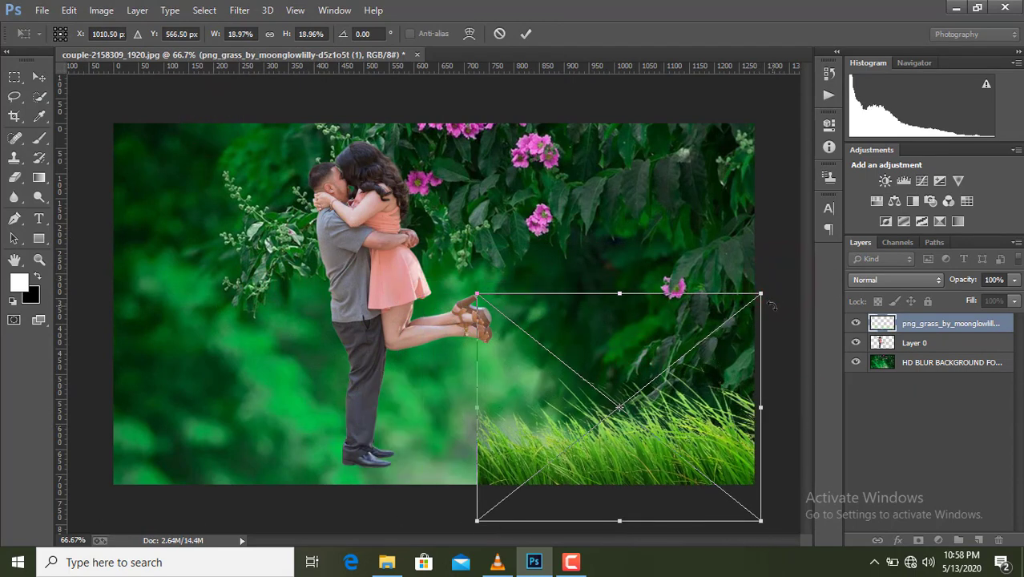
{"action": "left_click_drag", "start_coordinate": [477, 295], "coordinate": [491, 297]}
{"action": "left_click_drag", "start_coordinate": [600, 339], "coordinate": [643, 322]}
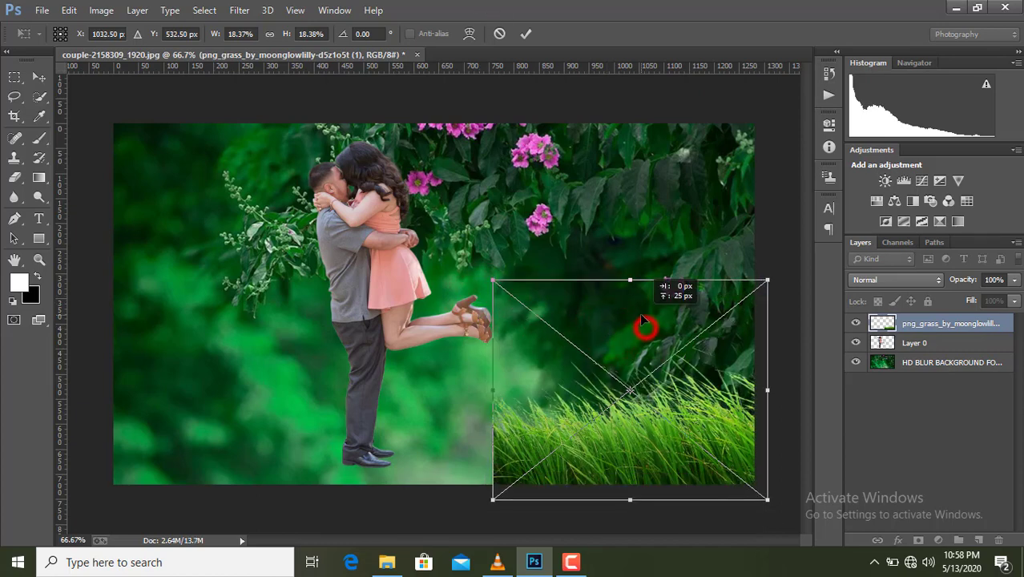
{"action": "left_click", "coordinate": [526, 34]}
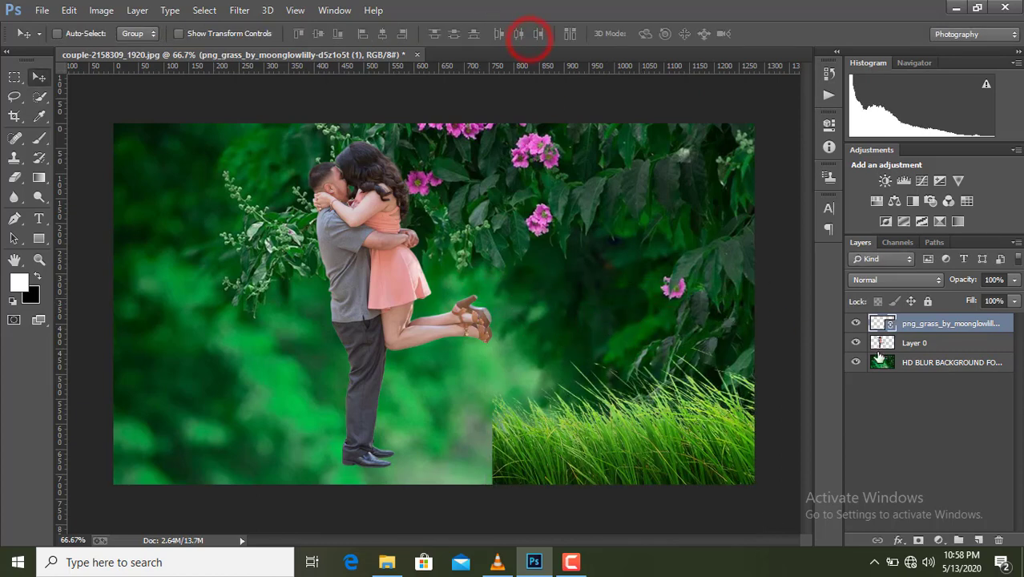
- Rasterize the grass layer and place a duplicate of it to its left, covering the man's lower legs and shoes
{"action": "right_click", "coordinate": [912, 324]}
{"action": "left_click", "coordinate": [651, 283]}
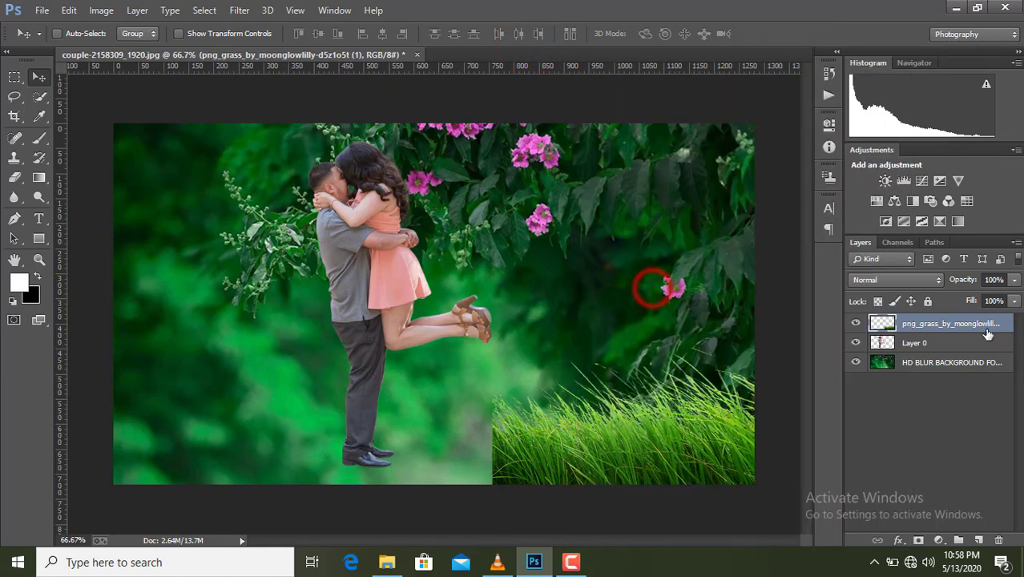
{"action": "left_click_drag", "start_coordinate": [968, 323], "coordinate": [980, 541]}
{"action": "left_click_drag", "start_coordinate": [630, 453], "coordinate": [444, 460]}
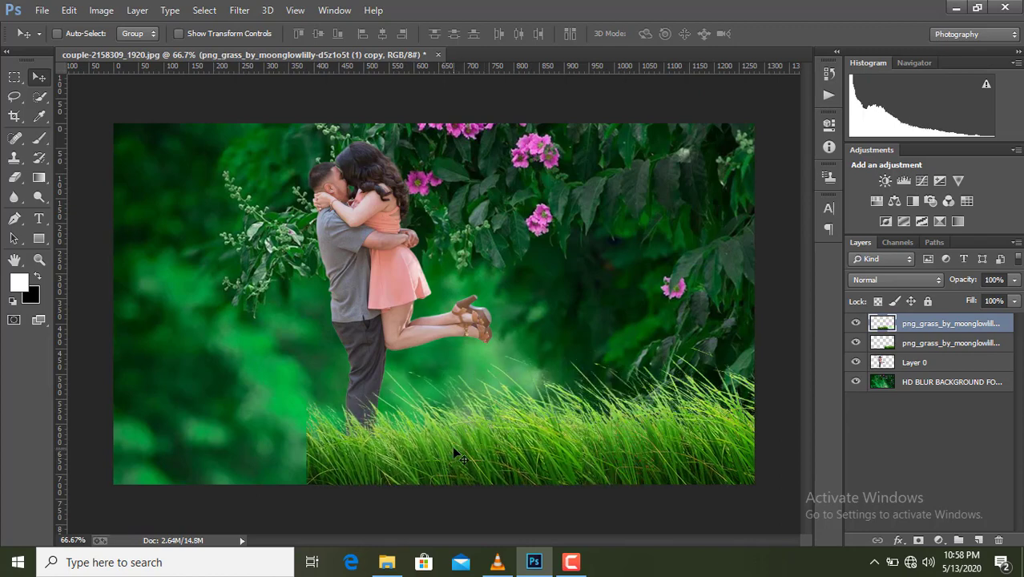
- Rotate the duplicated grass patch by about 5.95° and erase its hard edge where it meets the grass on the right
{"action": "key", "text": "ctrl+t"}
{"action": "left_click_drag", "start_coordinate": [638, 387], "coordinate": [638, 407]}
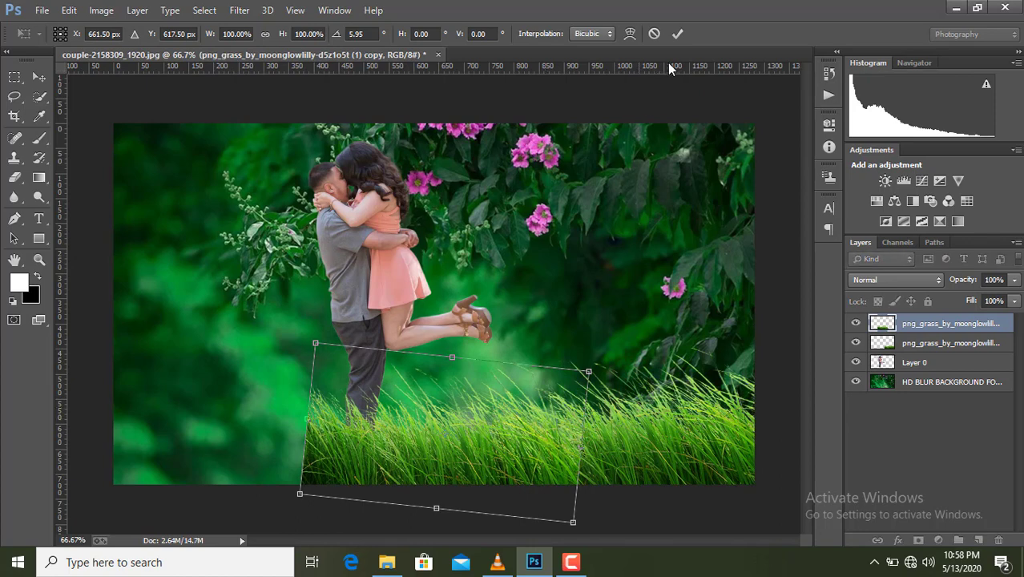
{"action": "left_click", "coordinate": [677, 35]}
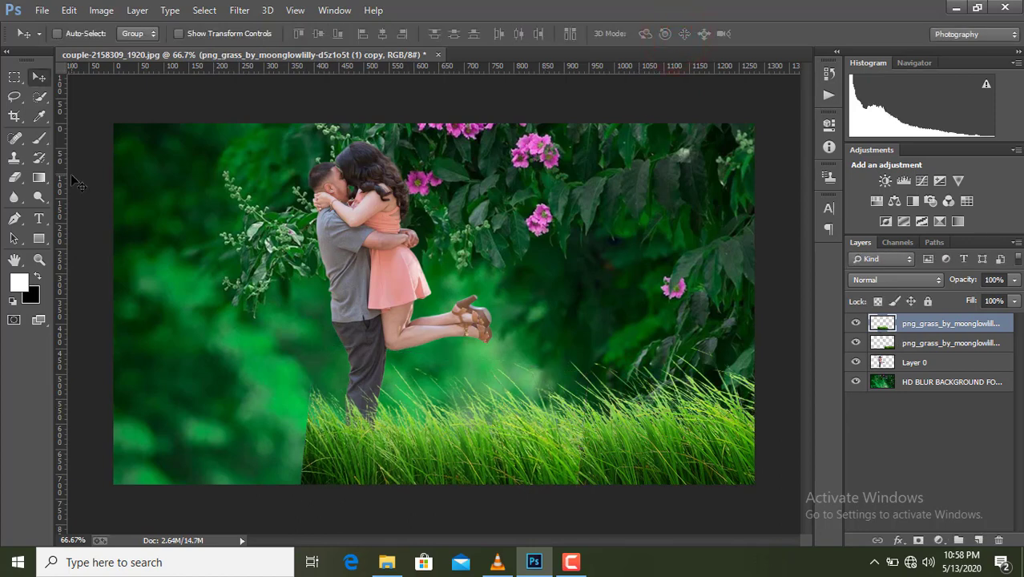
{"action": "left_click", "coordinate": [15, 177]}
{"action": "left_click", "coordinate": [571, 384]}
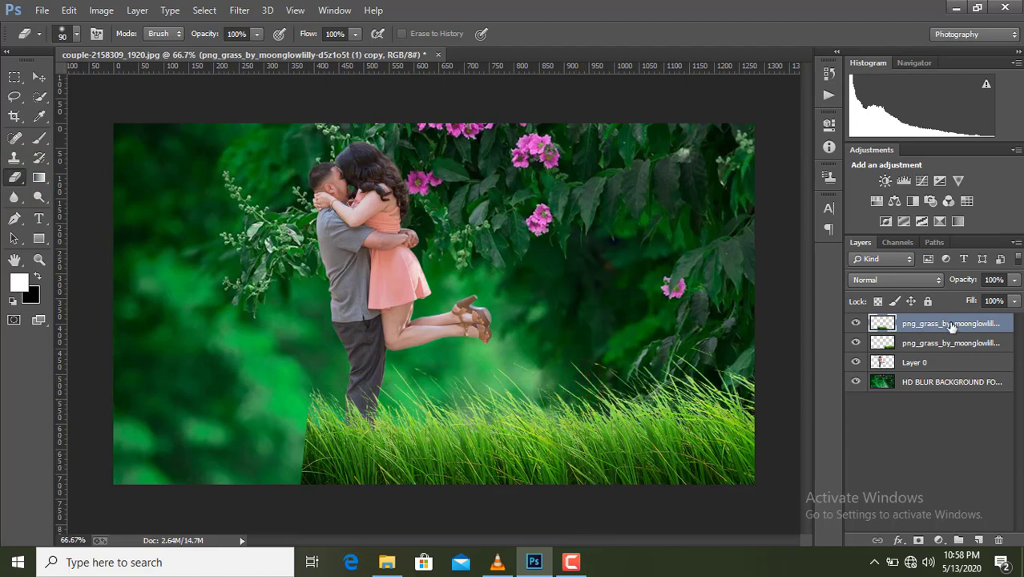
- Duplicate the rotated grass layer and move the copy left to cover the bare ground at the photo's lower left
{"action": "left_click_drag", "start_coordinate": [952, 324], "coordinate": [979, 540]}
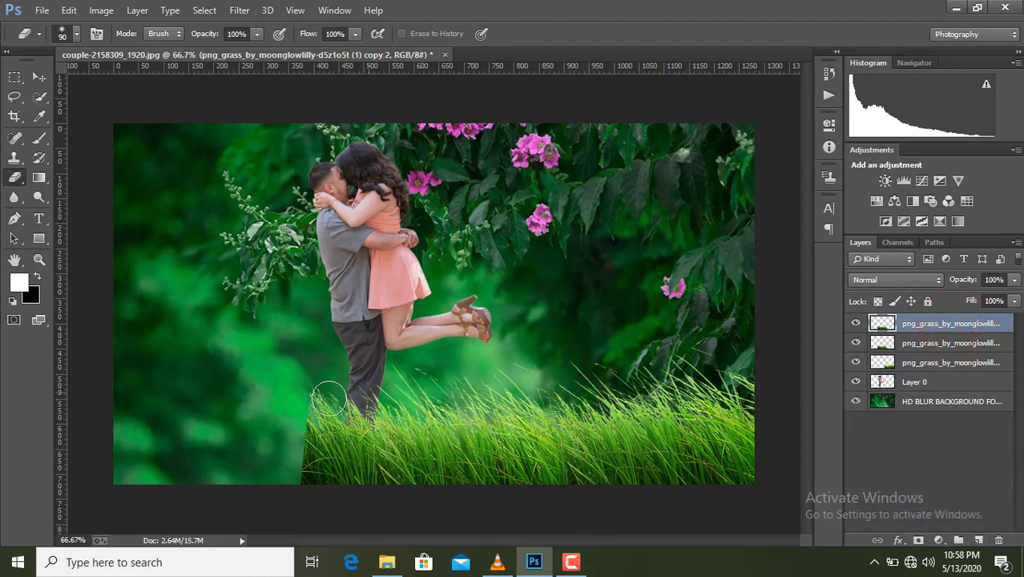
{"action": "left_click", "coordinate": [38, 78]}
{"action": "left_click_drag", "start_coordinate": [382, 446], "coordinate": [178, 449]}
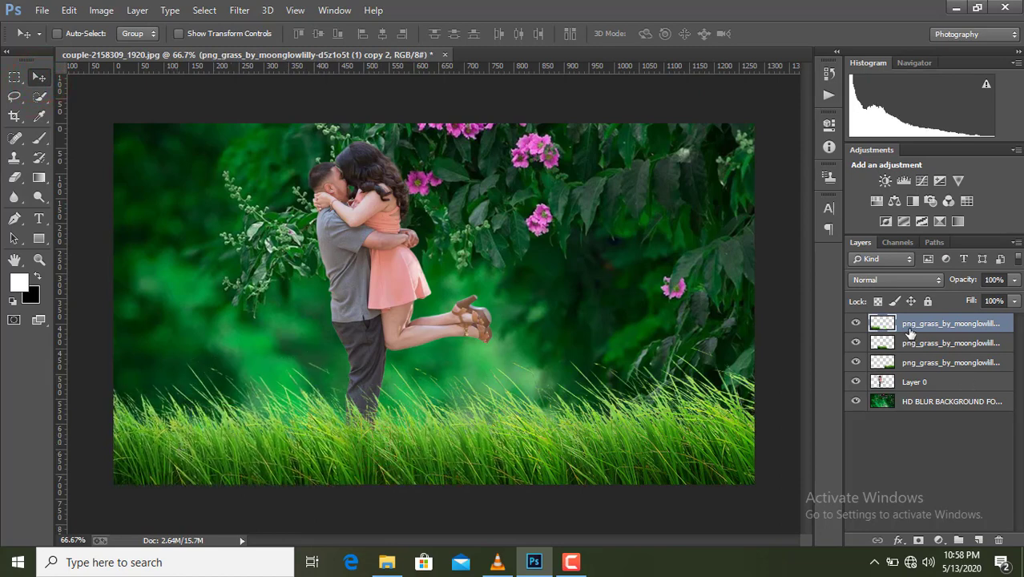
- Use the Eraser to soften the seam between the left and middle grass patches near the man's feet
{"action": "left_click_drag", "start_coordinate": [894, 330], "coordinate": [881, 345]}
{"action": "left_click", "coordinate": [14, 178]}
{"action": "mouse_move", "coordinate": [365, 418]}
{"action": "left_mouse_down"}
{"action": "mouse_move", "coordinate": [387, 473]}
{"action": "mouse_move", "coordinate": [375, 440]}
{"action": "mouse_move", "coordinate": [399, 418]}
{"action": "left_mouse_up"}
- Select all three grass layers and merge them into one layer
{"action": "left_click", "coordinate": [891, 343], "text": "ctrl"}
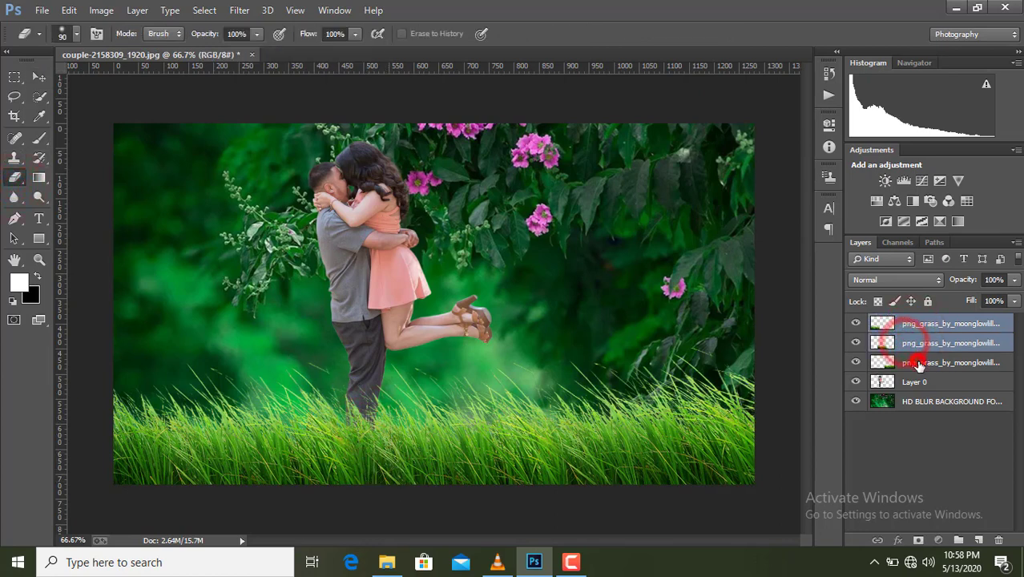
{"action": "left_click", "coordinate": [914, 362], "text": "ctrl"}
{"action": "right_click", "coordinate": [922, 362]}
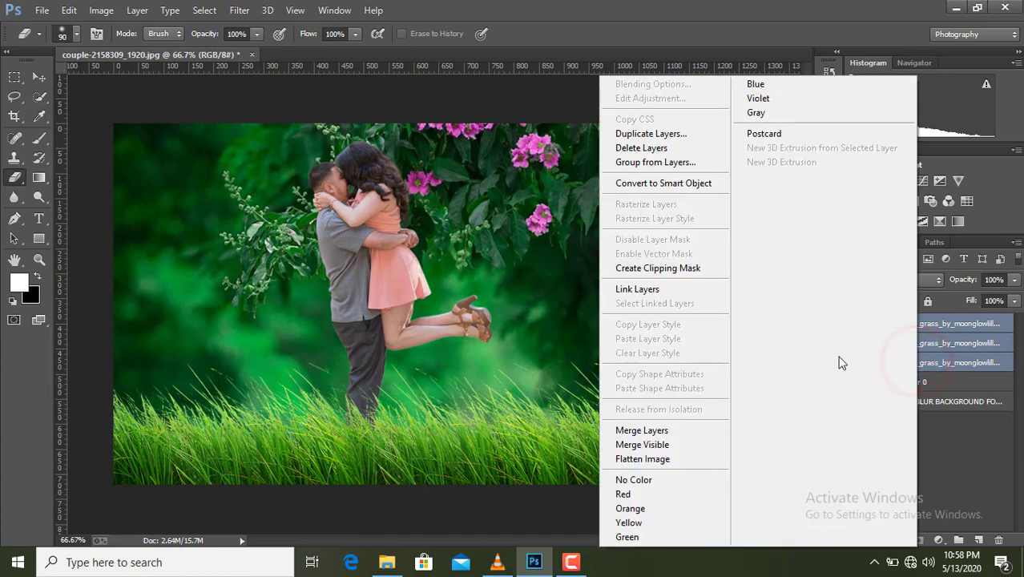
{"action": "left_click", "coordinate": [659, 430]}
- Rotate the merged grass strip clockwise by about 1.99°
{"action": "key", "text": "ctrl+t"}
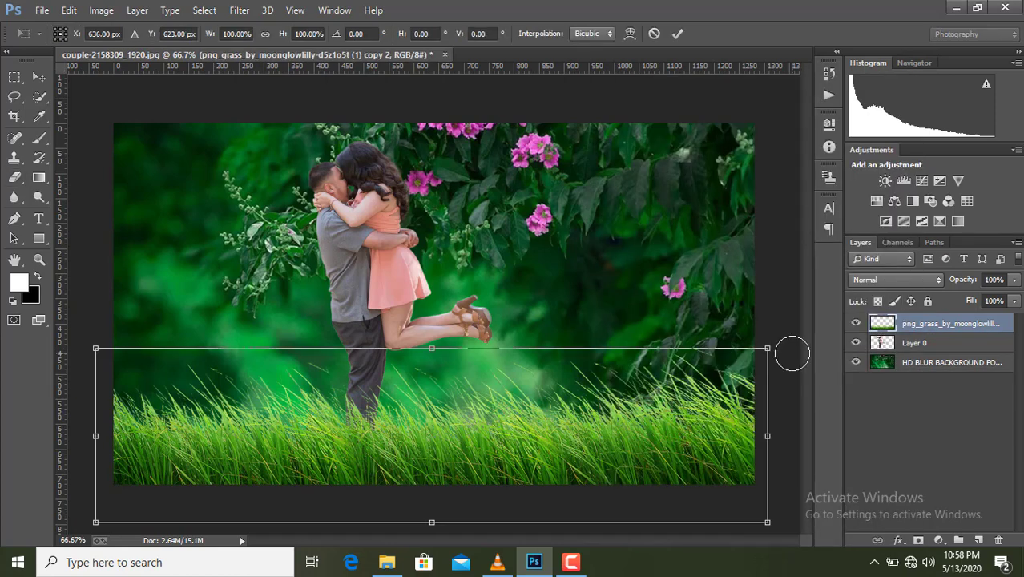
{"action": "left_click_drag", "start_coordinate": [800, 364], "coordinate": [798, 378]}
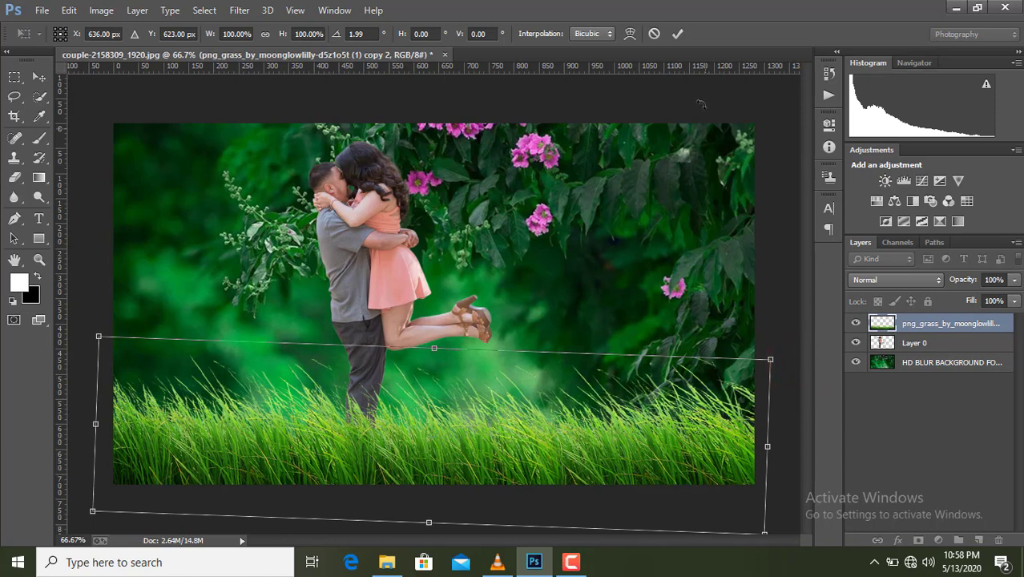
{"action": "left_click", "coordinate": [675, 34]}
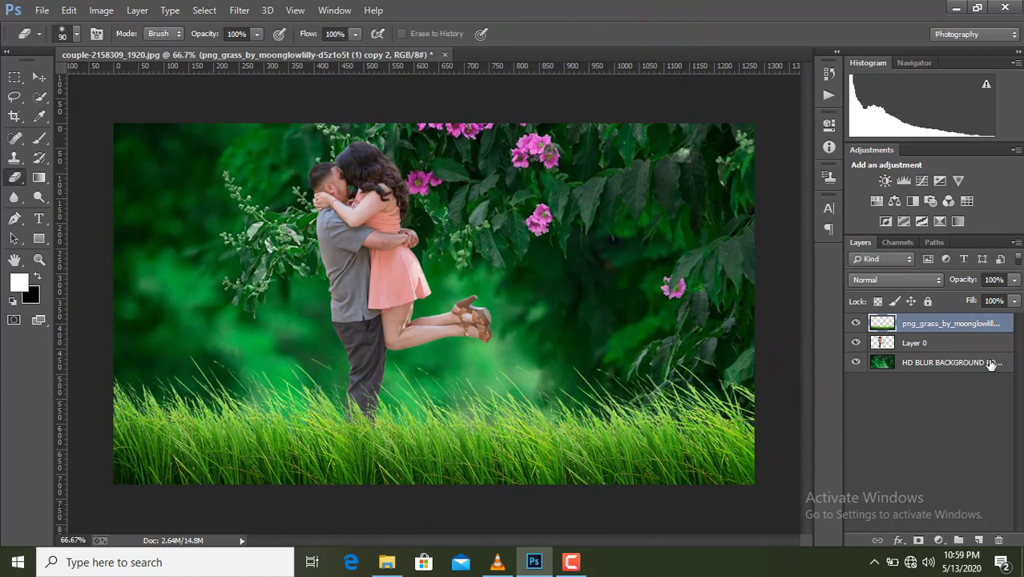
- Apply a Gaussian Blur with a 19.6-pixel radius to the HD BLUR BACKGROUND layer
{"action": "left_click", "coordinate": [916, 365]}
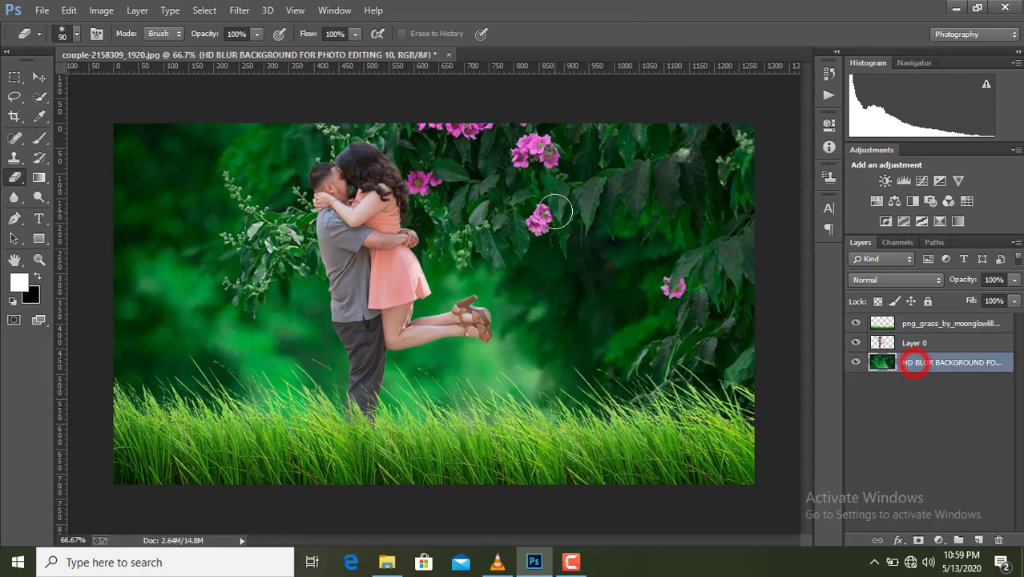
{"action": "left_click", "coordinate": [244, 10]}
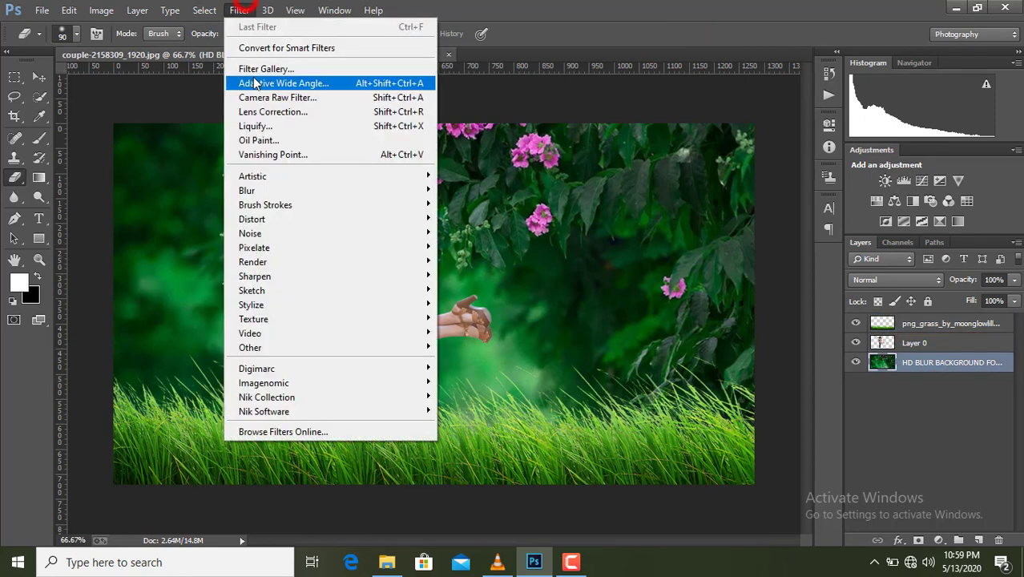
{"action": "left_click", "coordinate": [265, 191]}
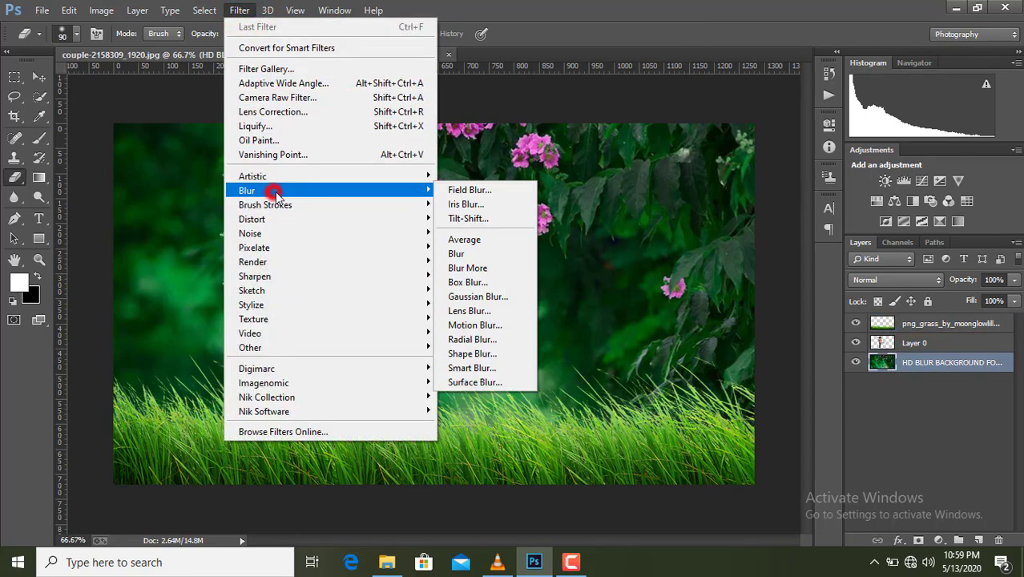
{"action": "left_click", "coordinate": [479, 297]}
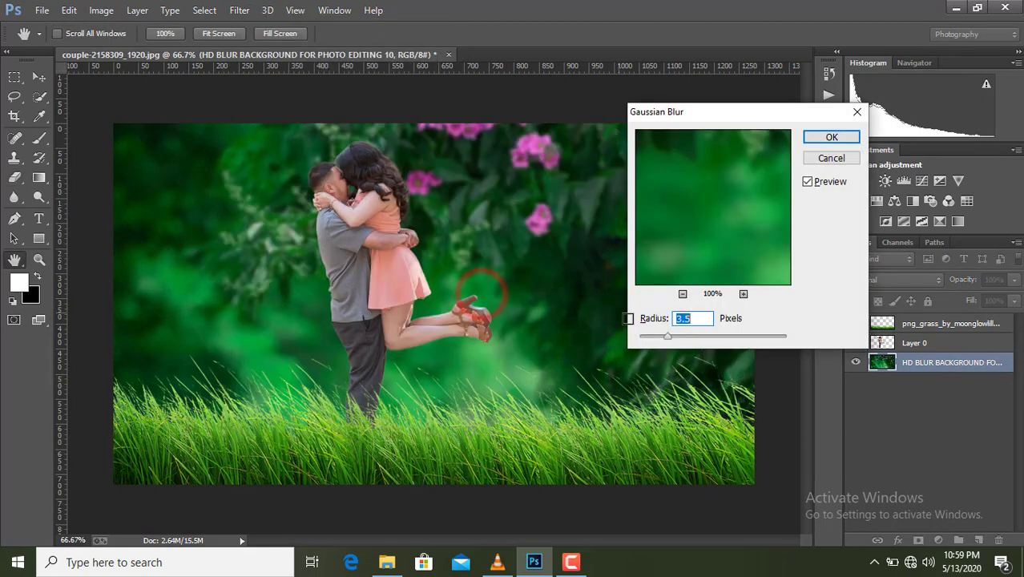
{"action": "mouse_move", "coordinate": [705, 342]}
{"action": "left_mouse_down"}
{"action": "mouse_move", "coordinate": [670, 337]}
{"action": "mouse_move", "coordinate": [723, 338]}
{"action": "mouse_move", "coordinate": [698, 338]}
{"action": "mouse_move", "coordinate": [706, 341]}
{"action": "left_mouse_up"}
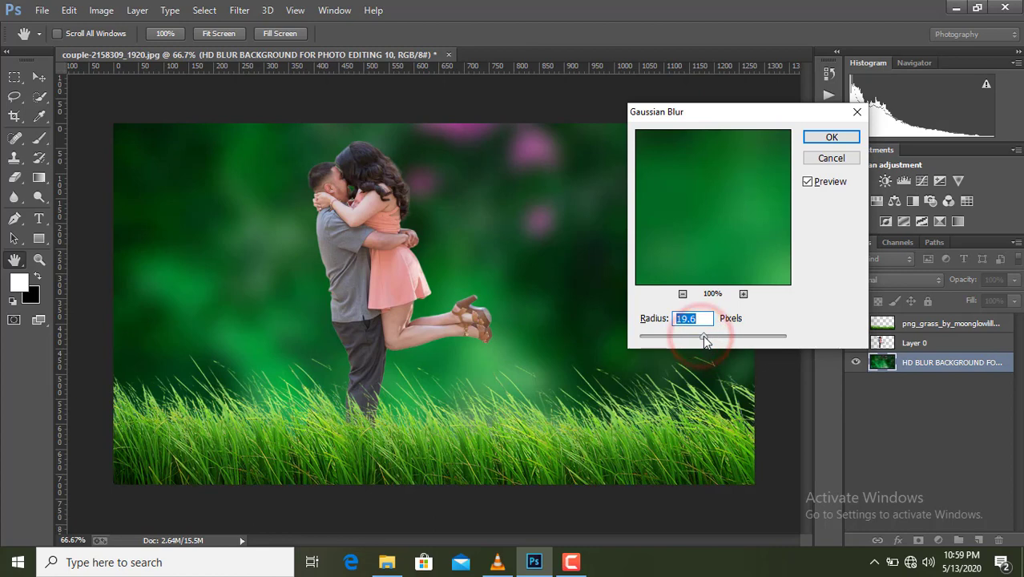
{"action": "left_click", "coordinate": [826, 137]}
- Open the merged grass layer in the Camera Raw Filter
{"action": "left_click", "coordinate": [903, 325]}
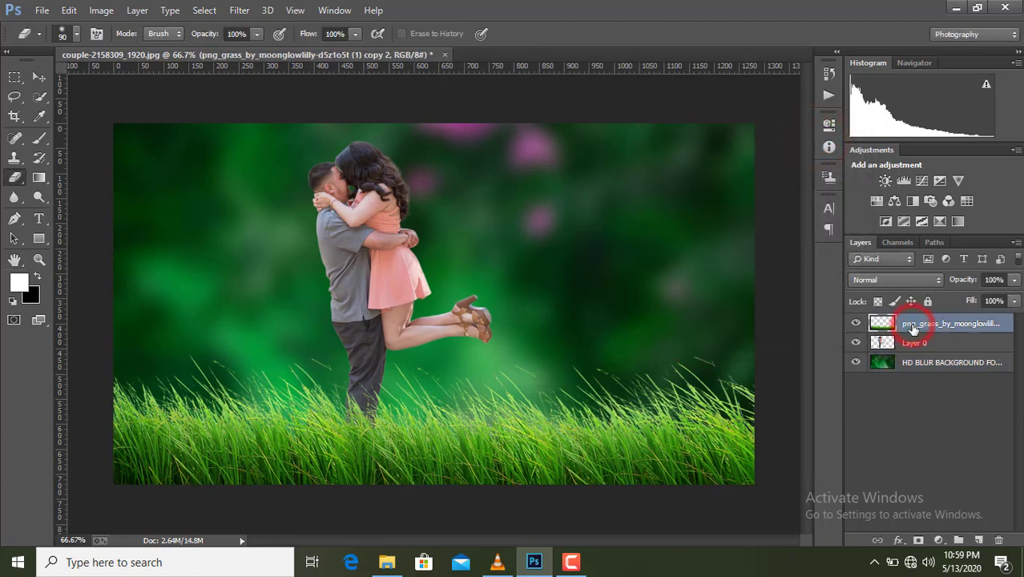
{"action": "left_click", "coordinate": [41, 76]}
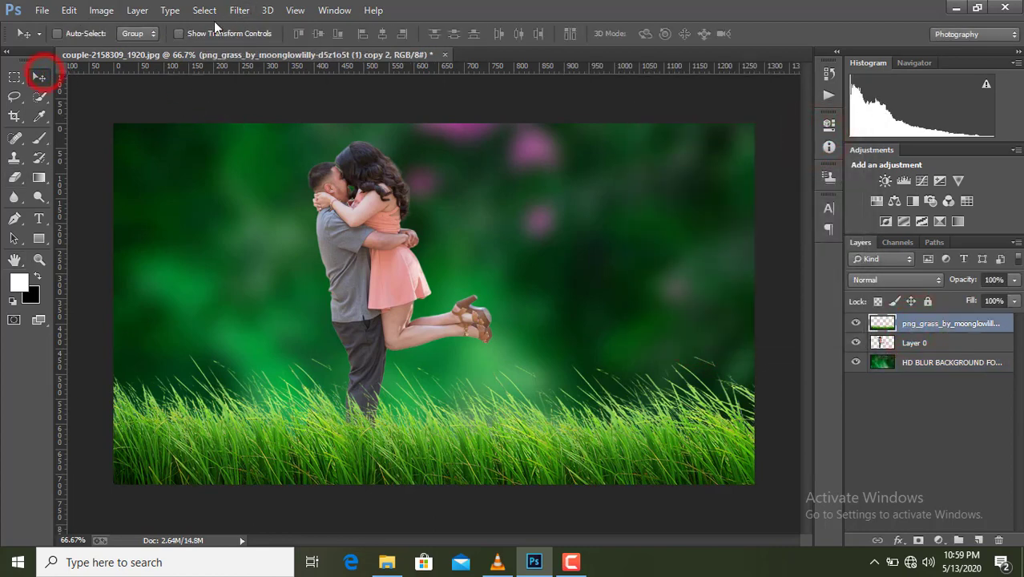
{"action": "left_click", "coordinate": [238, 11]}
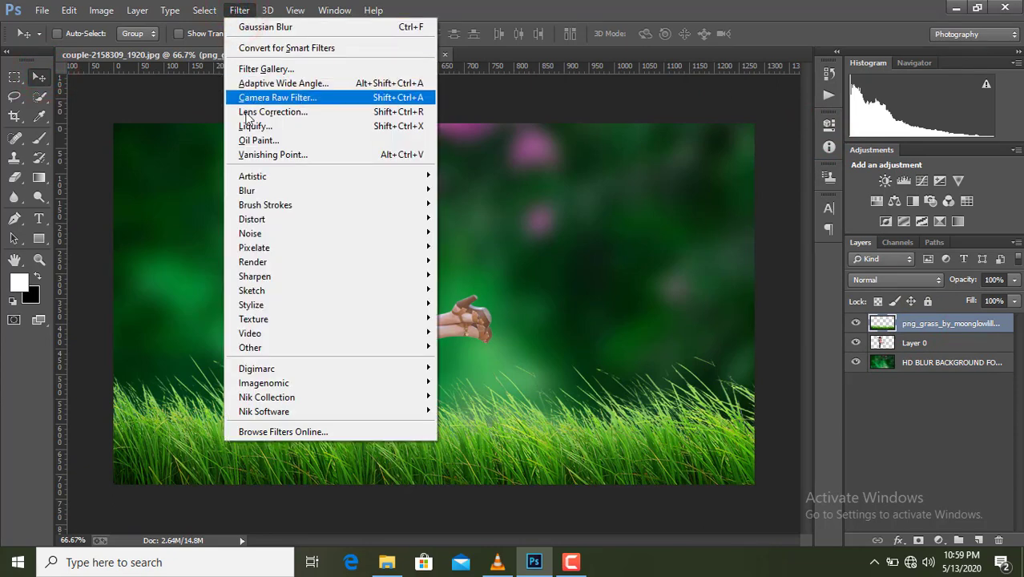
{"action": "left_click", "coordinate": [259, 193]}
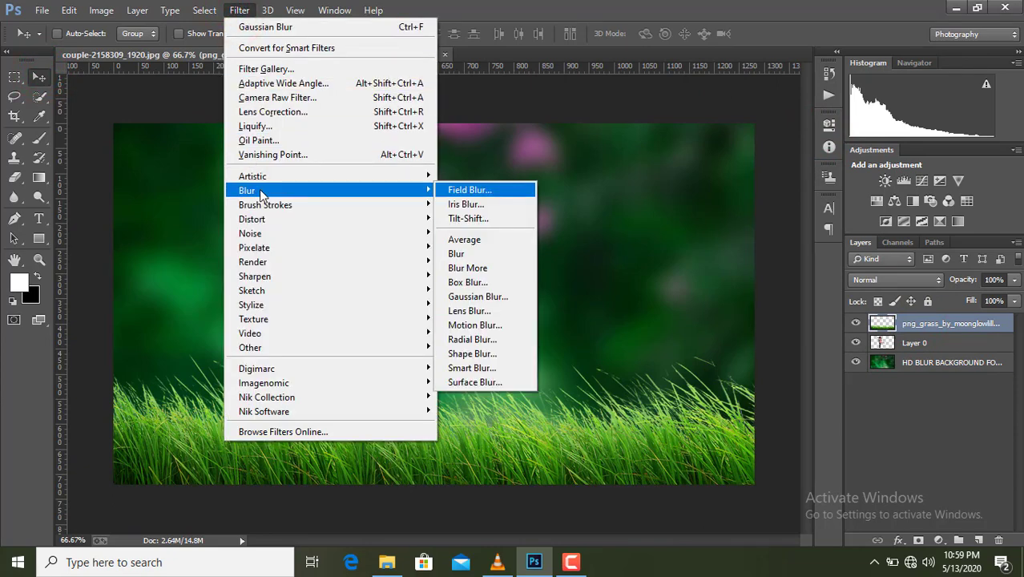
{"action": "left_click", "coordinate": [488, 6]}
{"action": "left_click", "coordinate": [239, 10]}
{"action": "mouse_move", "coordinate": [269, 9]}
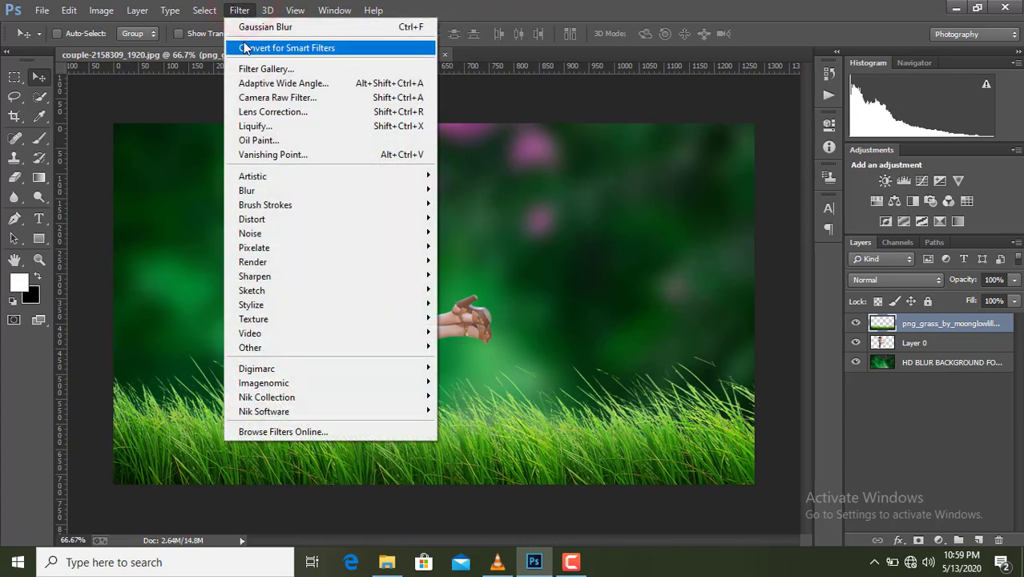
{"action": "left_click", "coordinate": [256, 97]}
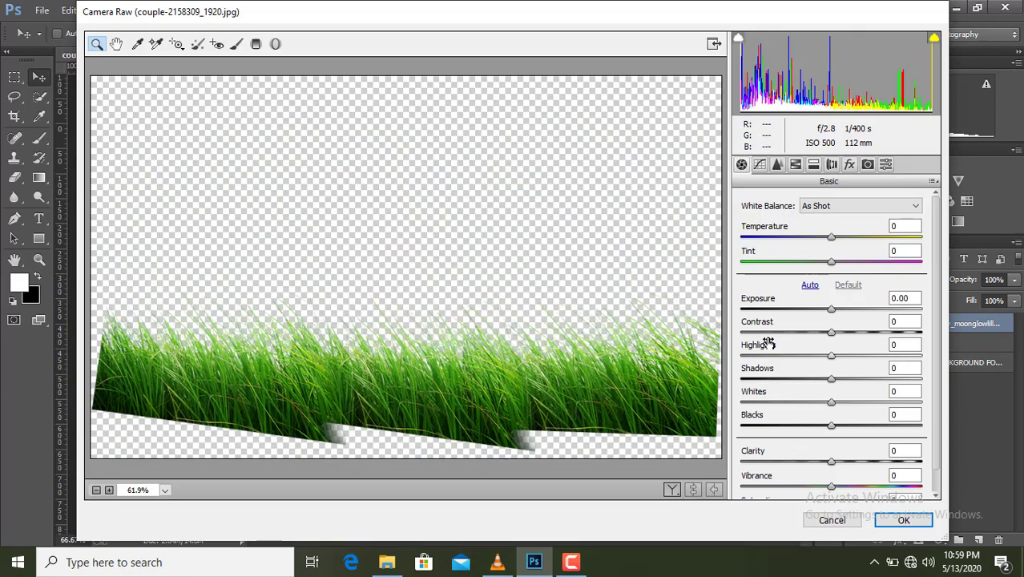
- In the HSL settings, set the Greens saturation to -4 and the Greens hue to +36, and strongly raise the Yellows hue
{"action": "left_click", "coordinate": [776, 164]}
{"action": "left_click_drag", "start_coordinate": [743, 350], "coordinate": [805, 352]}
{"action": "left_click", "coordinate": [812, 164]}
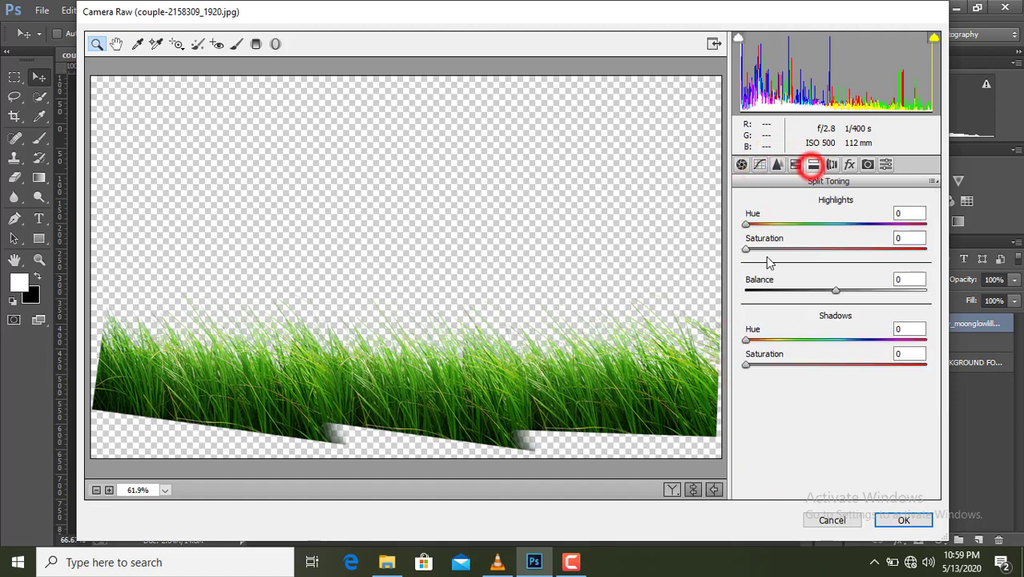
{"action": "left_click", "coordinate": [796, 164]}
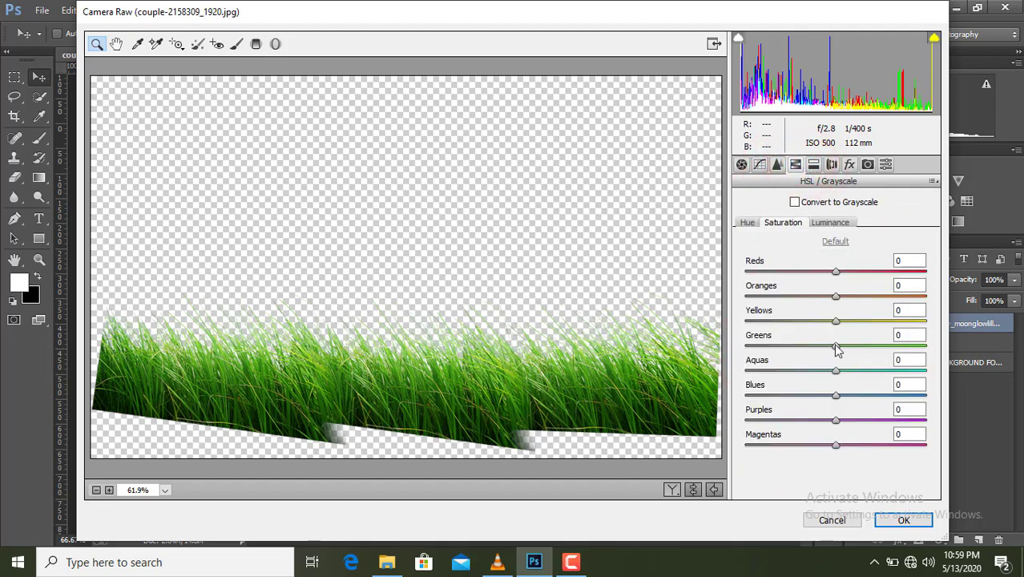
{"action": "left_click_drag", "start_coordinate": [835, 347], "coordinate": [867, 355]}
{"action": "left_click", "coordinate": [745, 222]}
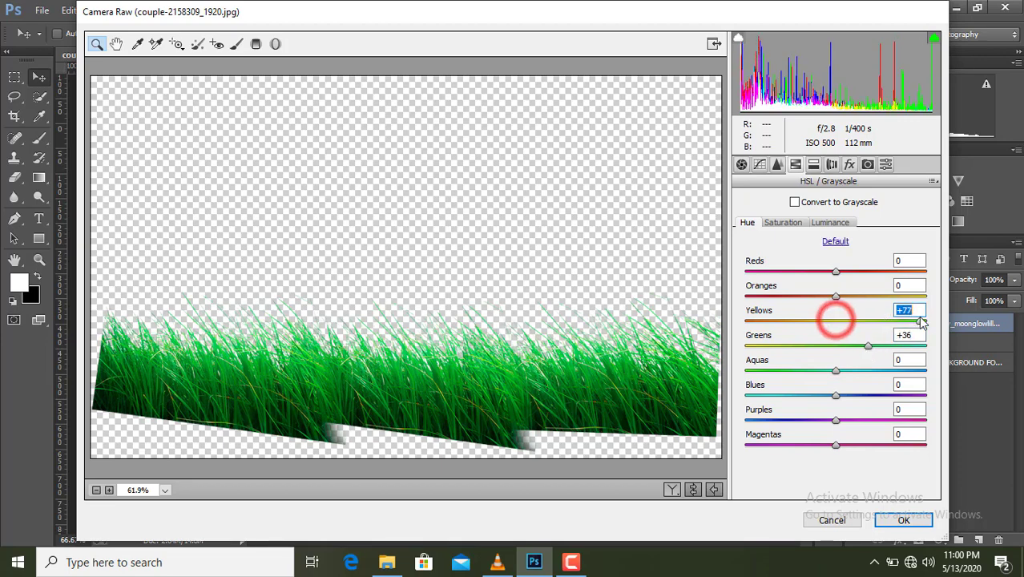
- Set the Greens luminance to -28 and apply the Camera Raw adjustments to the grass
{"action": "left_click", "coordinate": [791, 223]}
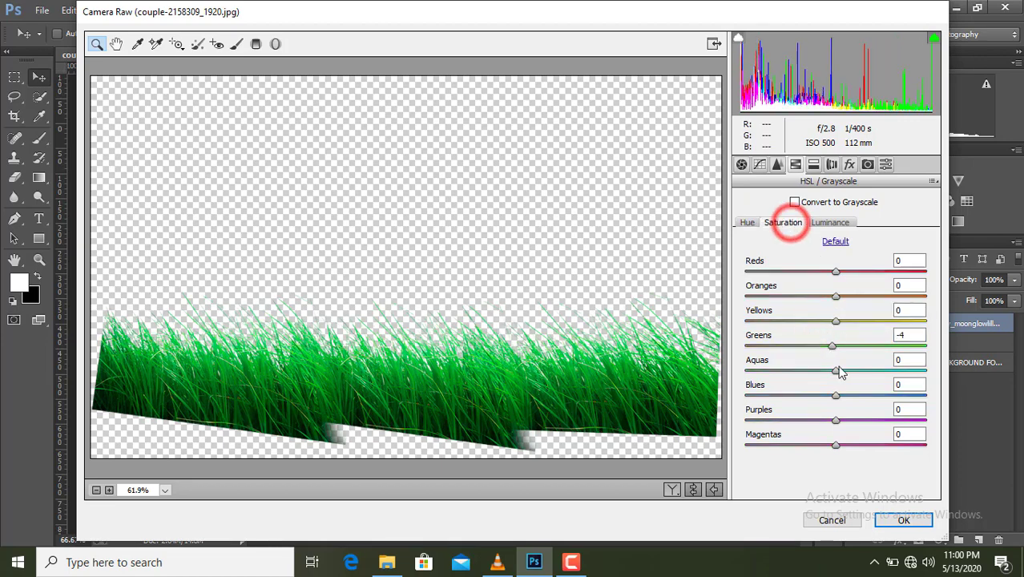
{"action": "left_click_drag", "start_coordinate": [831, 345], "coordinate": [812, 358]}
{"action": "left_click", "coordinate": [831, 224]}
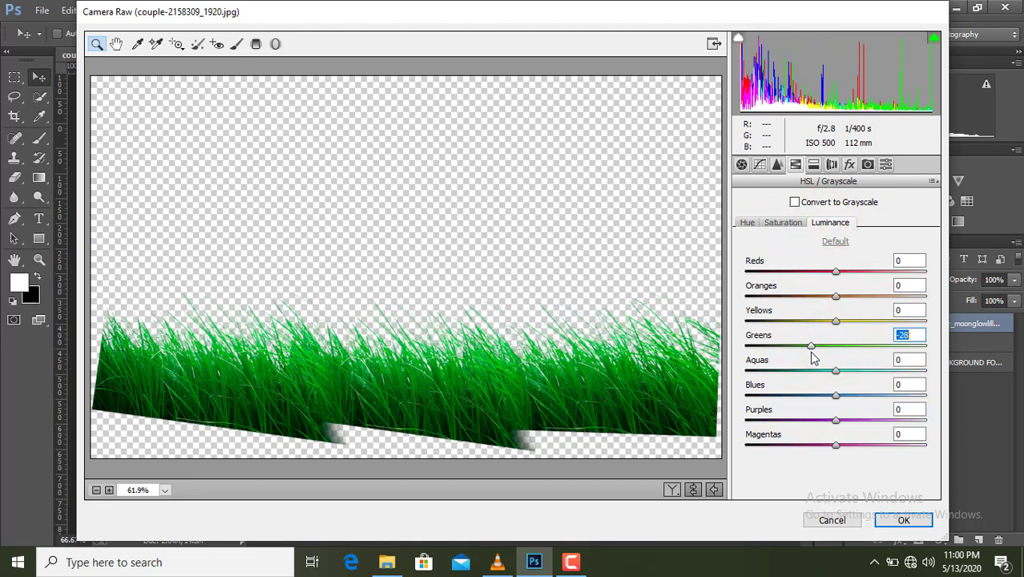
{"action": "left_click", "coordinate": [883, 525]}
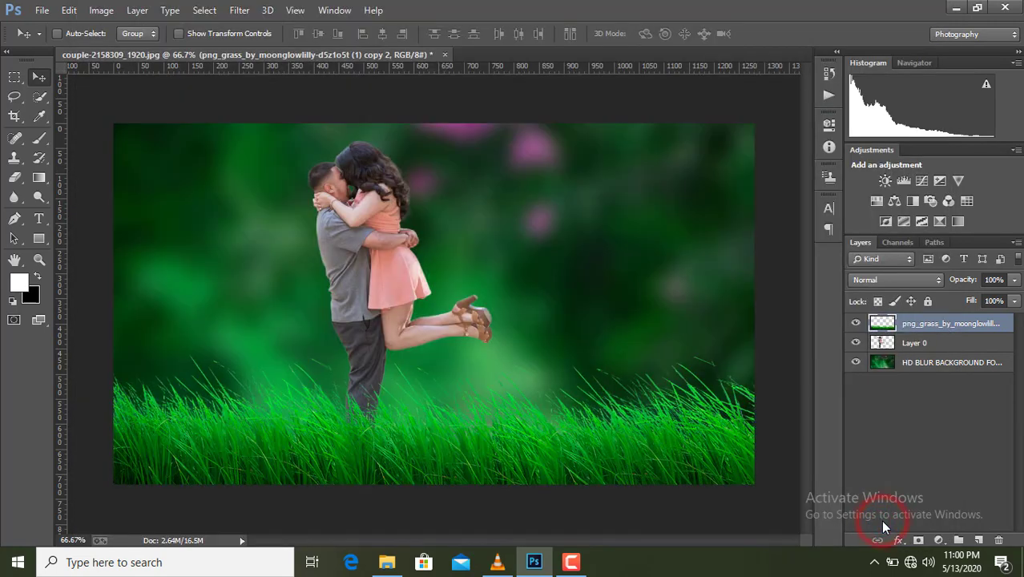
- Apply a Gaussian Blur with a radius of about 8.4 pixels to the grass layer
{"action": "left_click", "coordinate": [243, 8]}
{"action": "left_click", "coordinate": [274, 196]}
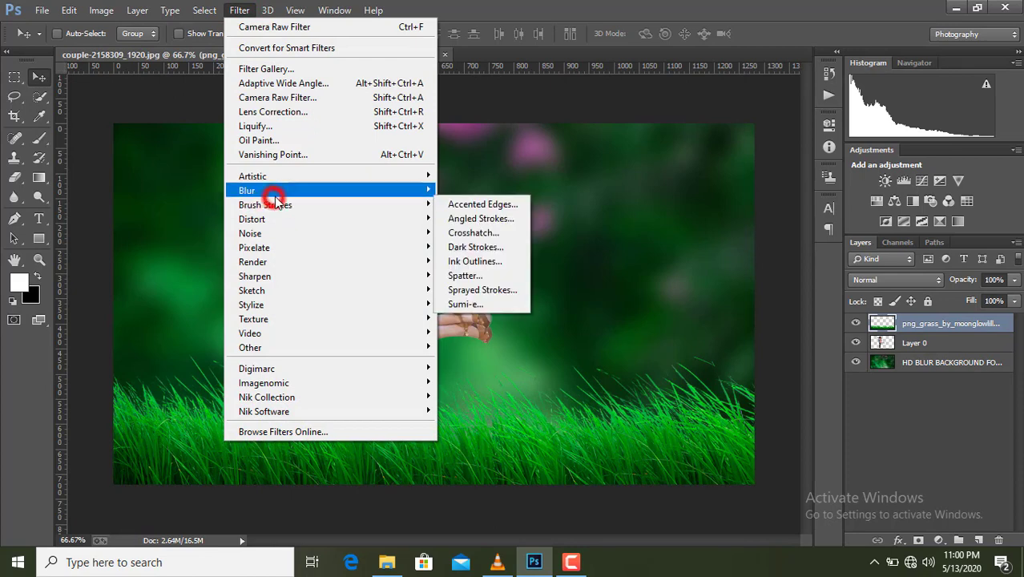
{"action": "left_click", "coordinate": [476, 295]}
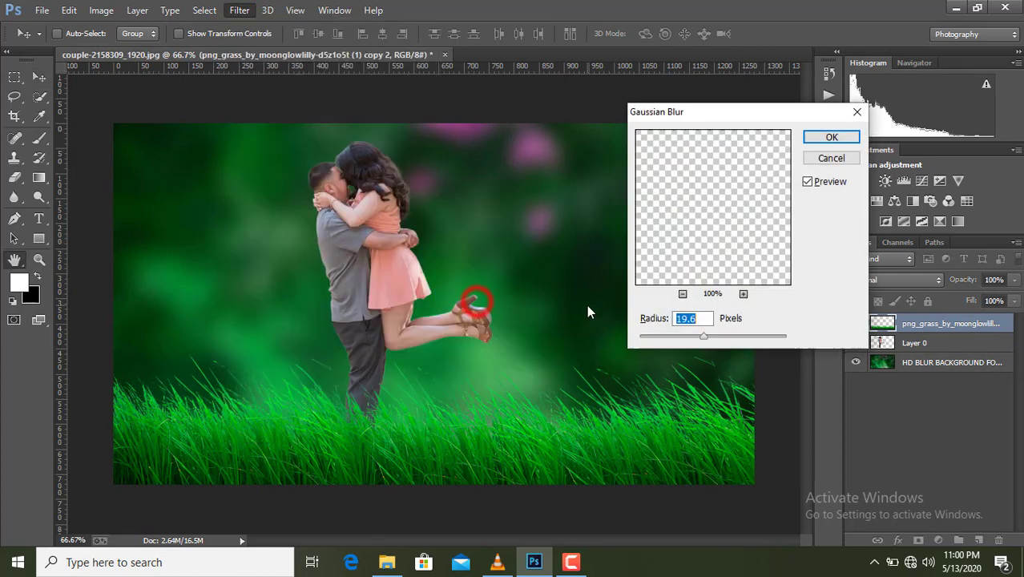
{"action": "mouse_move", "coordinate": [694, 346]}
{"action": "left_mouse_down"}
{"action": "mouse_move", "coordinate": [679, 338]}
{"action": "mouse_move", "coordinate": [694, 335]}
{"action": "left_mouse_up"}
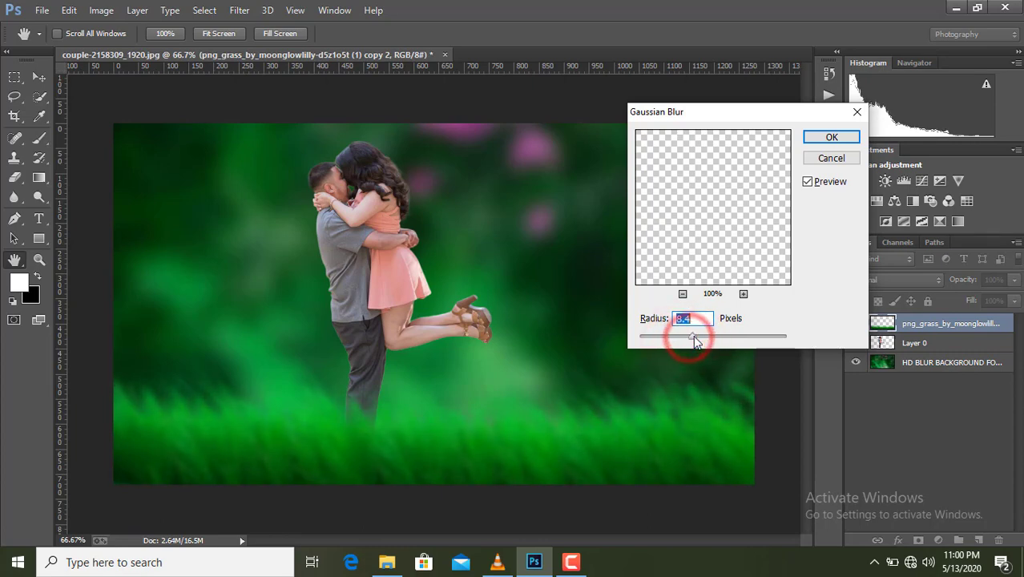
{"action": "left_click", "coordinate": [832, 137]}
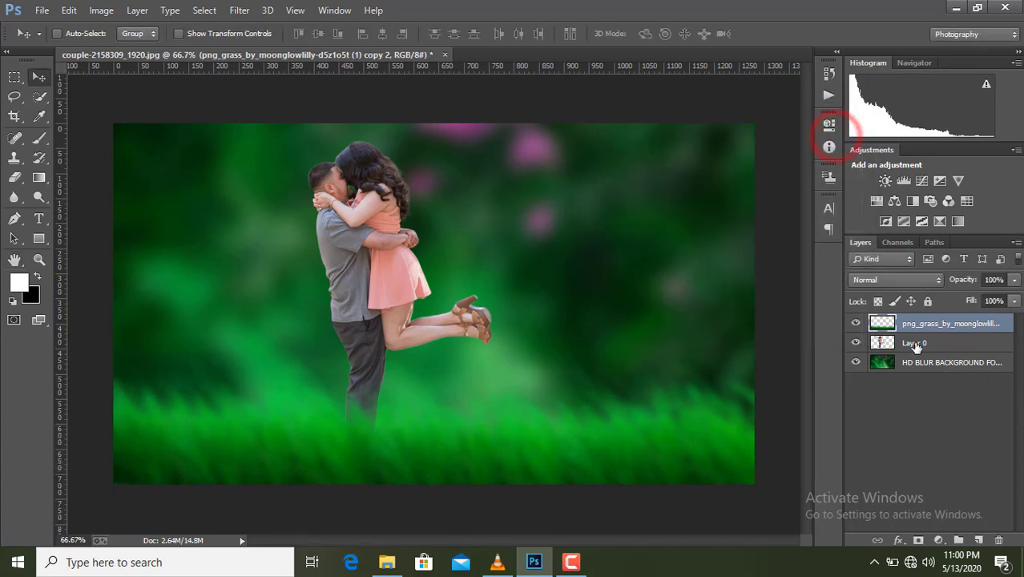
- Scale the couple's layer down to about 77% and place it near the canvas centre at X 673, Y 450 px
{"action": "left_click", "coordinate": [916, 345]}
{"action": "key", "text": "ctrl+t"}
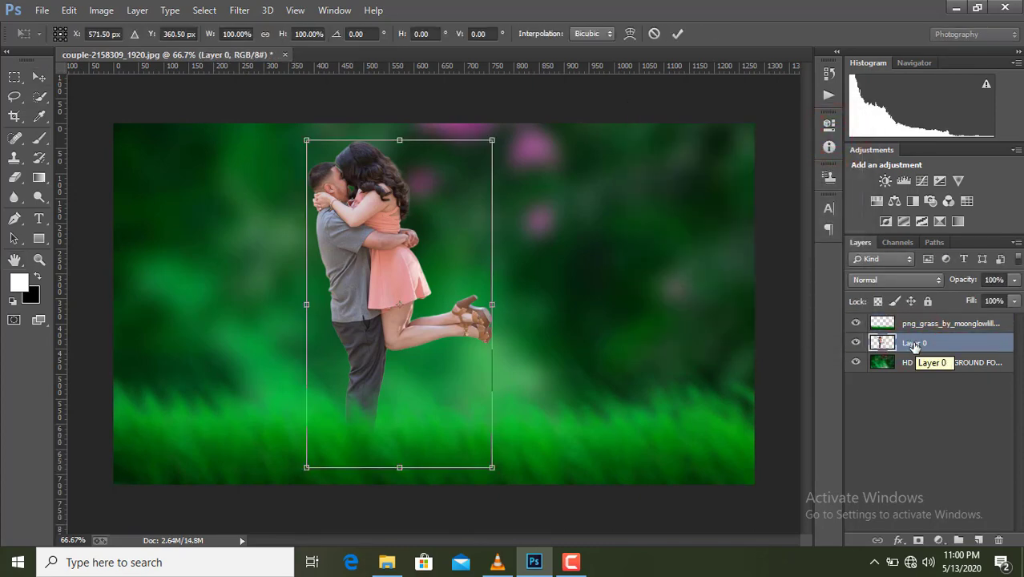
{"action": "left_click_drag", "start_coordinate": [343, 200], "coordinate": [346, 206]}
{"action": "left_click_drag", "start_coordinate": [415, 237], "coordinate": [445, 238]}
{"action": "left_click_drag", "start_coordinate": [523, 206], "coordinate": [521, 210]}
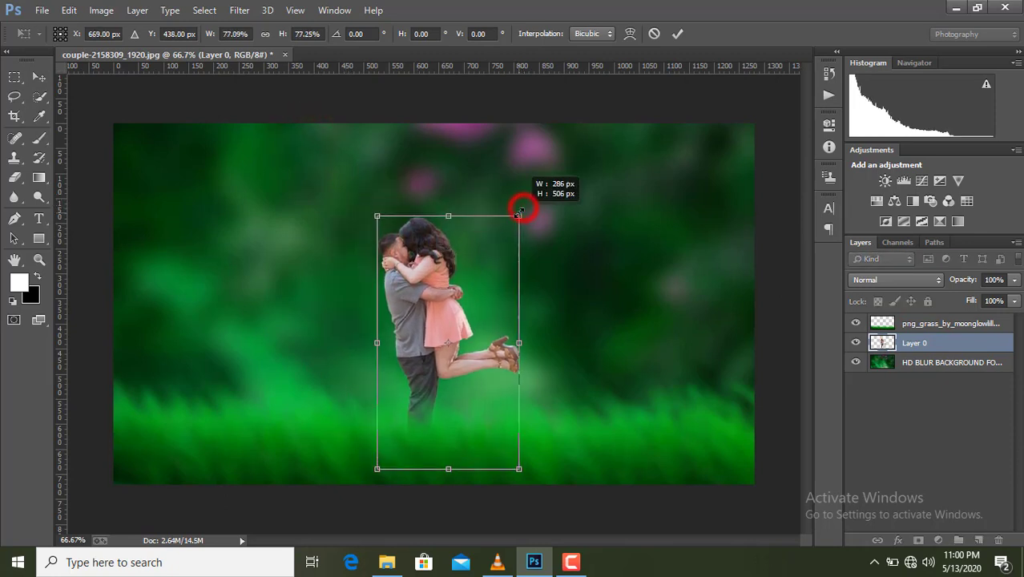
{"action": "left_click_drag", "start_coordinate": [474, 239], "coordinate": [473, 249]}
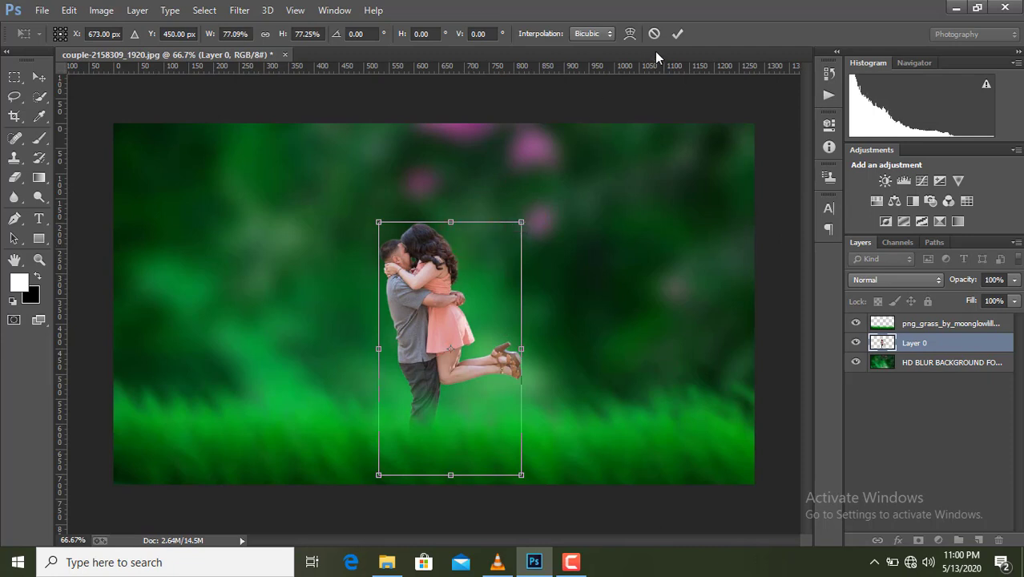
{"action": "left_click", "coordinate": [678, 33]}
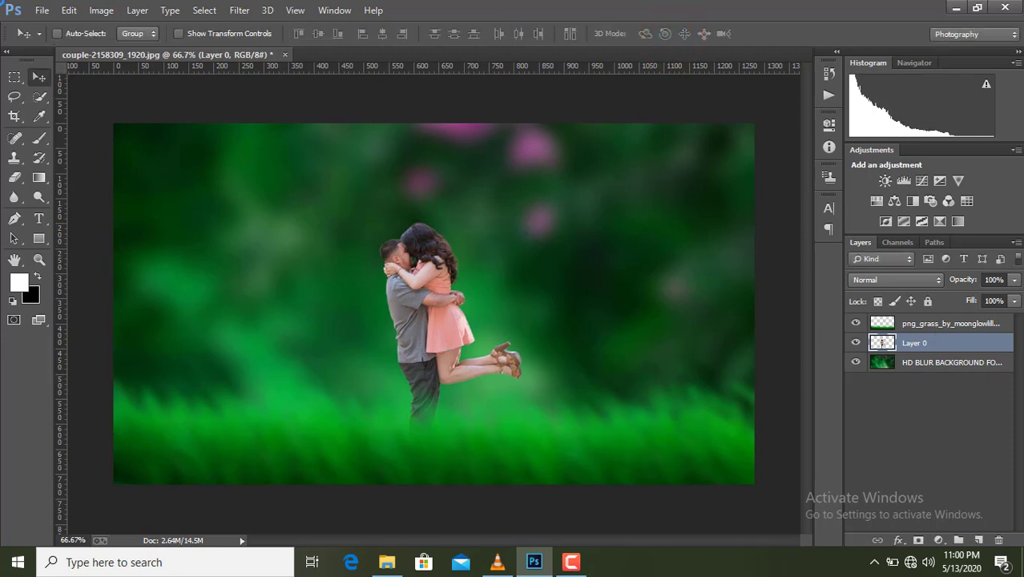
- Place the dove image a0314594f79891d212e9e1e43b3c54b5 as a linked file above the couple's layer
{"action": "left_click", "coordinate": [42, 9]}
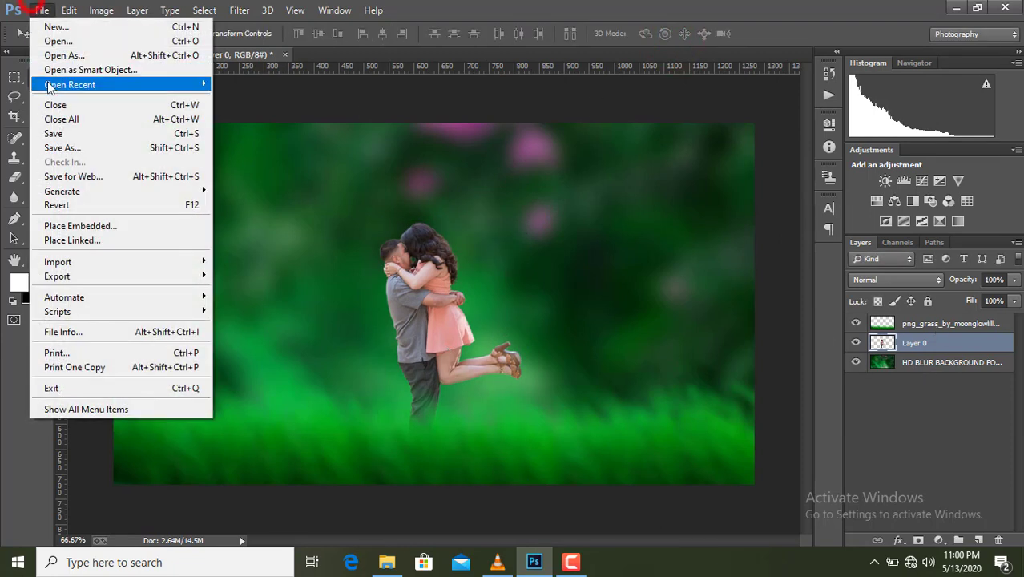
{"action": "left_click", "coordinate": [93, 239]}
{"action": "double_click", "coordinate": [431, 268]}
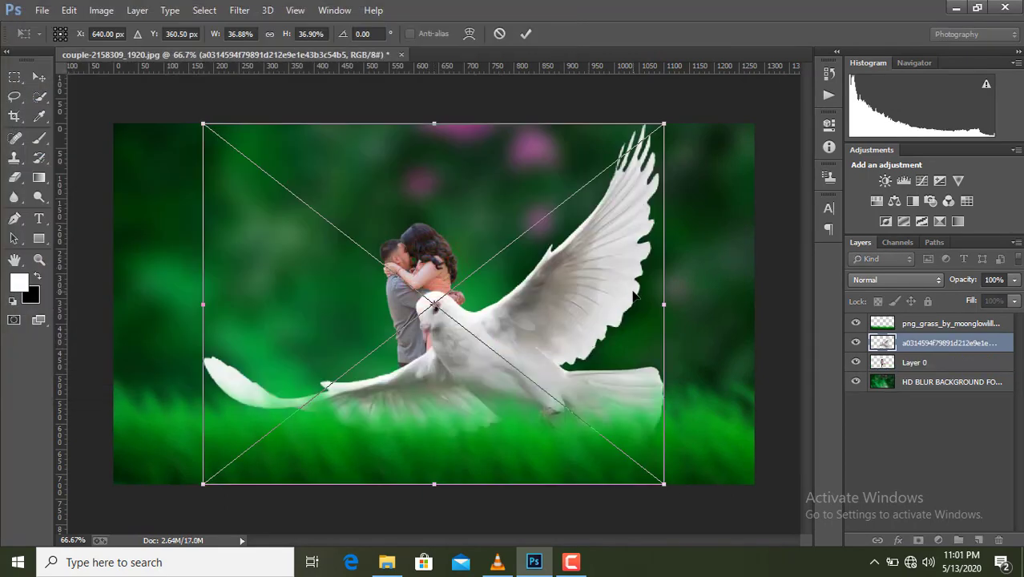
- Scale the dove to about 4.8%, position it beside the couple at about X 217, Y 326 px, and rasterize its layer
{"action": "left_click_drag", "start_coordinate": [667, 128], "coordinate": [423, 298]}
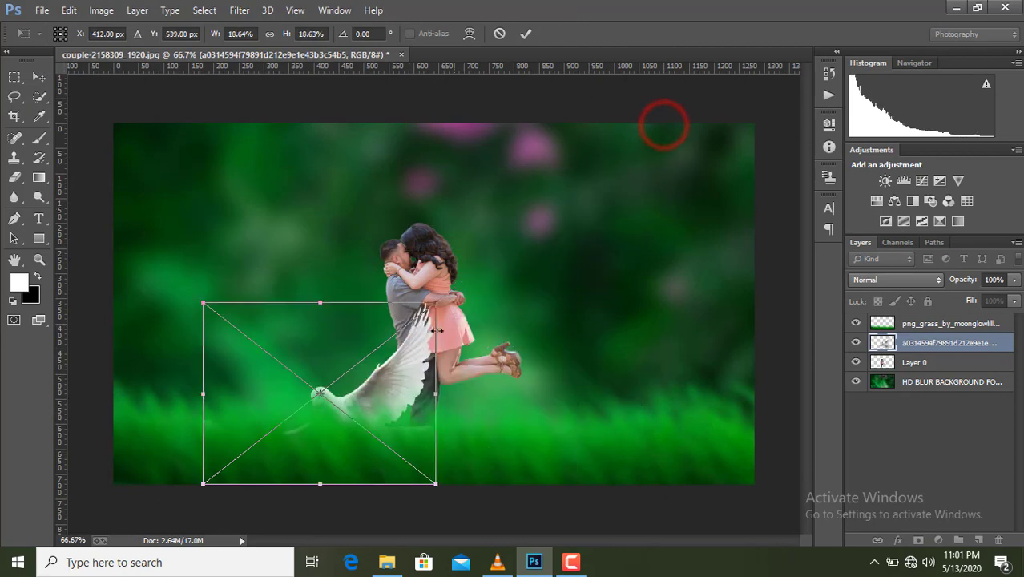
{"action": "left_click_drag", "start_coordinate": [388, 404], "coordinate": [389, 310]}
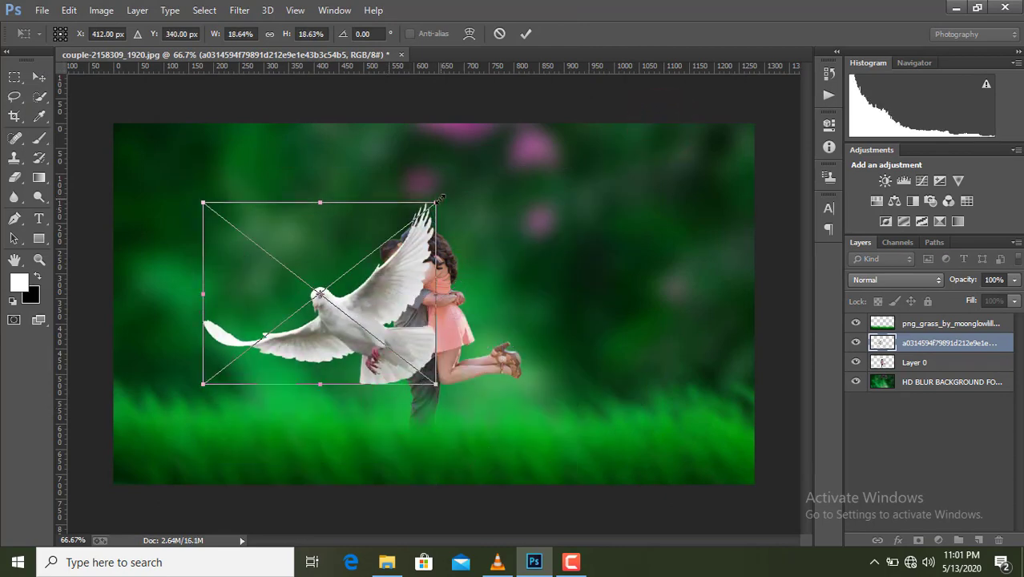
{"action": "left_click_drag", "start_coordinate": [437, 199], "coordinate": [324, 280]}
{"action": "left_click_drag", "start_coordinate": [300, 343], "coordinate": [292, 322]}
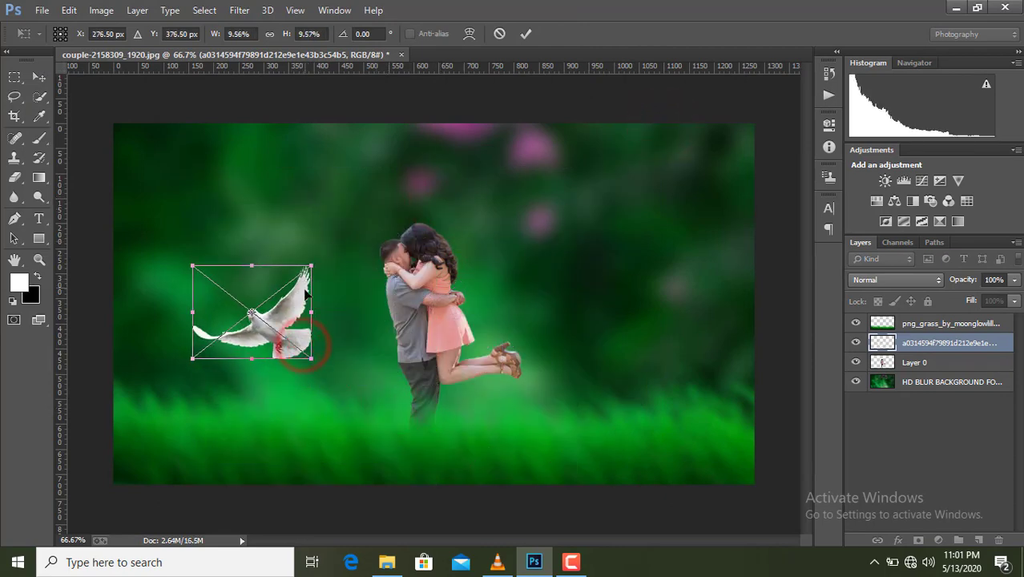
{"action": "left_click_drag", "start_coordinate": [311, 266], "coordinate": [272, 296]}
{"action": "left_click_drag", "start_coordinate": [282, 332], "coordinate": [253, 310]}
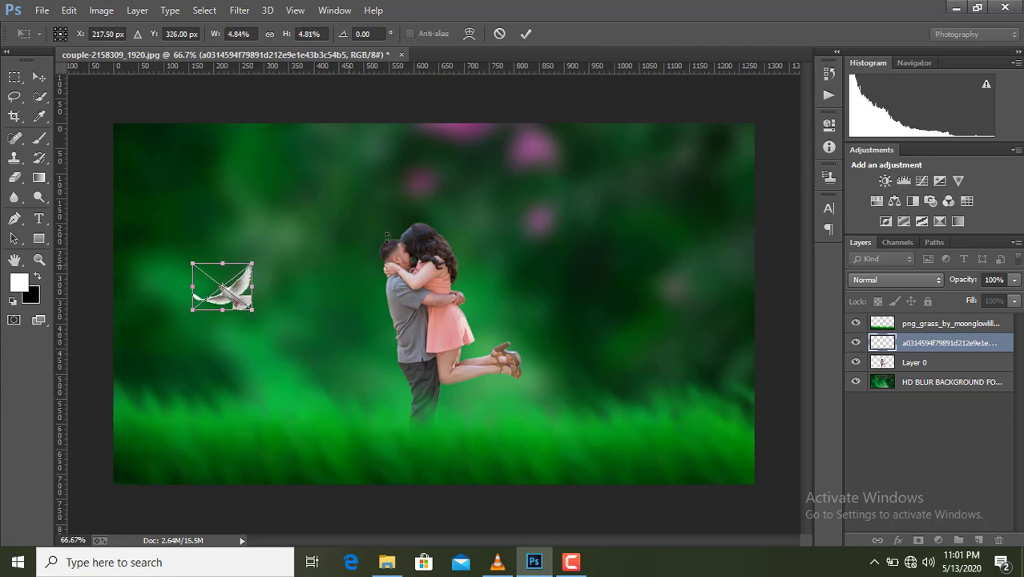
{"action": "left_click", "coordinate": [527, 33]}
{"action": "right_click", "coordinate": [927, 343]}
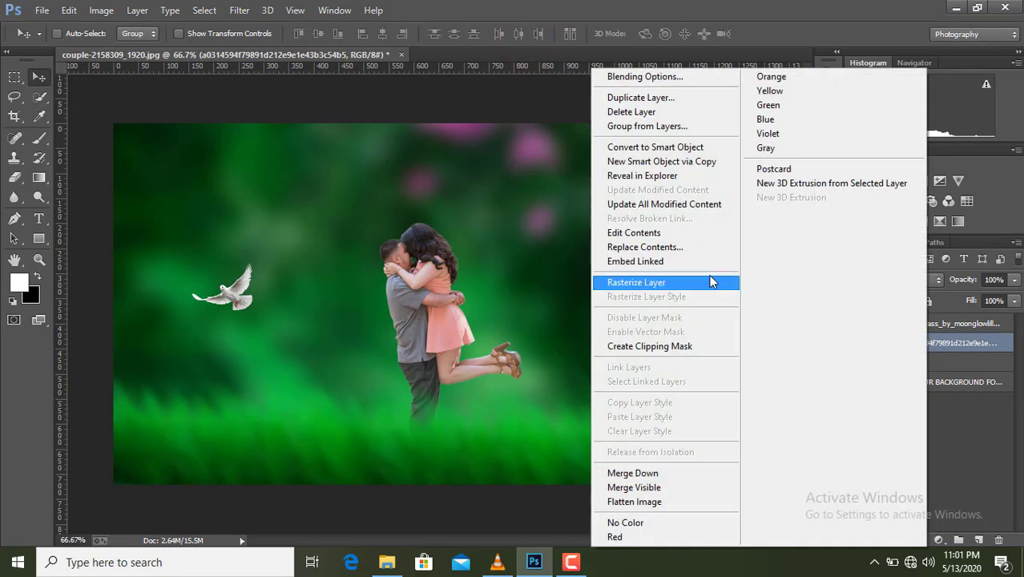
{"action": "left_click", "coordinate": [653, 280]}
- Duplicate the dove and set the copy at the canvas's upper-right edge, enlarged to about 136% and rotated about -44 degrees
{"action": "left_click_drag", "start_coordinate": [955, 343], "coordinate": [978, 540]}
{"action": "left_click_drag", "start_coordinate": [245, 293], "coordinate": [662, 121]}
{"action": "key", "text": "ctrl+t"}
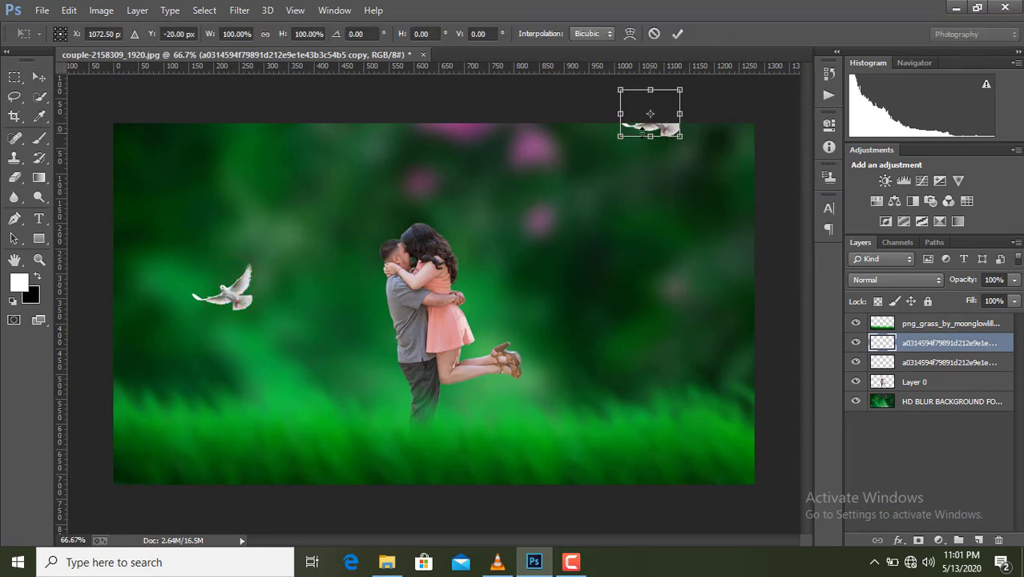
{"action": "left_click_drag", "start_coordinate": [620, 136], "coordinate": [597, 154]}
{"action": "left_click_drag", "start_coordinate": [716, 134], "coordinate": [705, 74]}
{"action": "left_click_drag", "start_coordinate": [670, 117], "coordinate": [666, 110]}
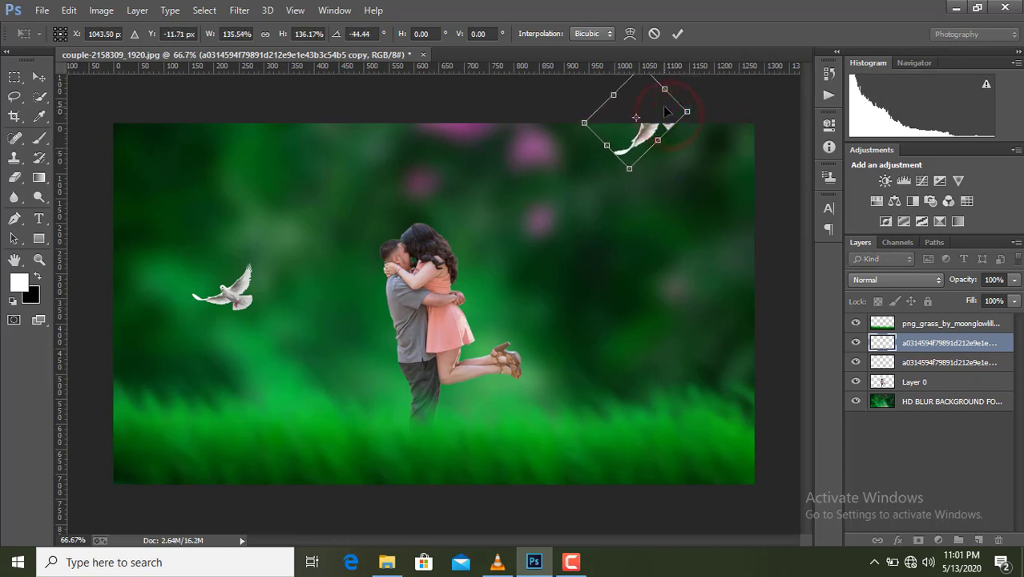
{"action": "left_click", "coordinate": [677, 36]}
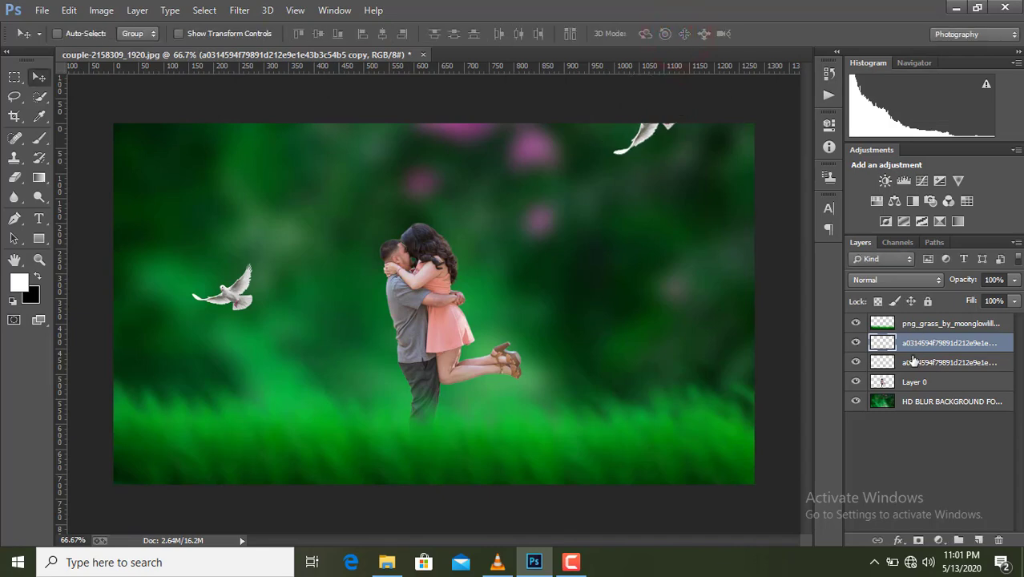
- Place the image birds_png_by_lg_design-d4xeoax as a linked file above the dove layers
{"action": "left_click", "coordinate": [42, 10]}
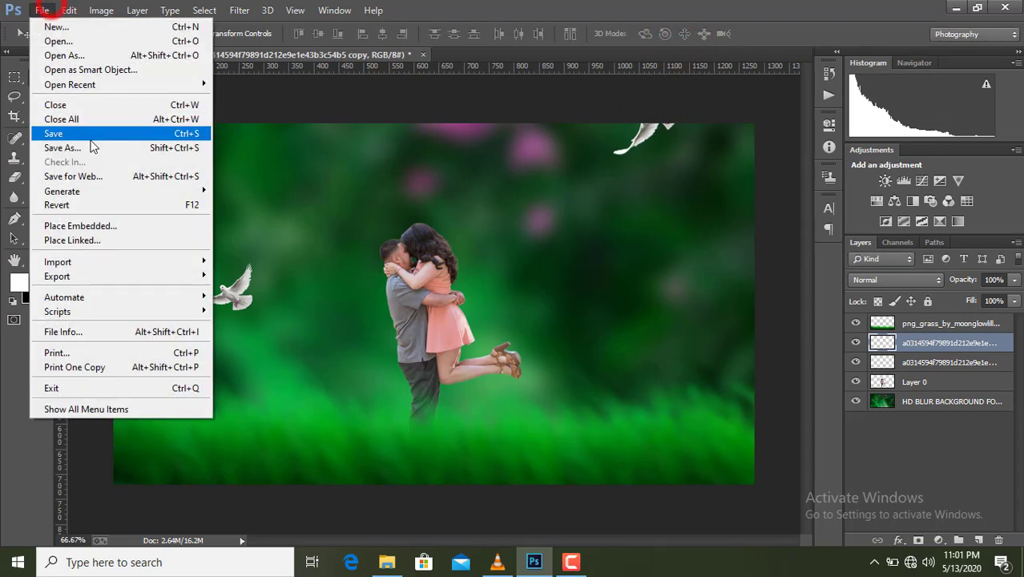
{"action": "left_click", "coordinate": [95, 242]}
{"action": "scroll", "coordinate": [437, 264], "scroll_direction": "down", "scroll_amount": 10}
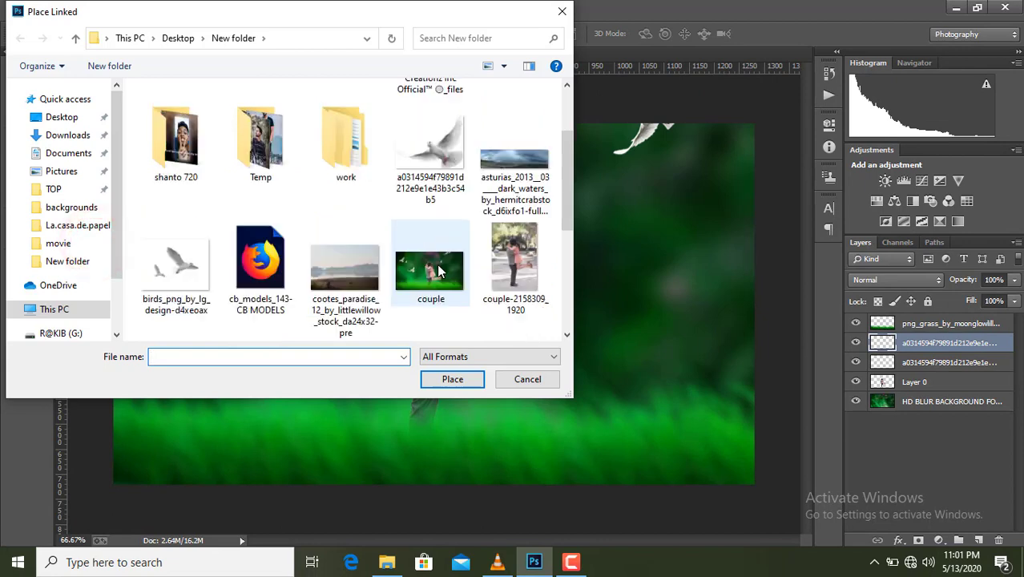
{"action": "scroll", "coordinate": [403, 271], "scroll_direction": "up", "scroll_amount": 6}
{"action": "scroll", "coordinate": [384, 265], "scroll_direction": "down", "scroll_amount": 5}
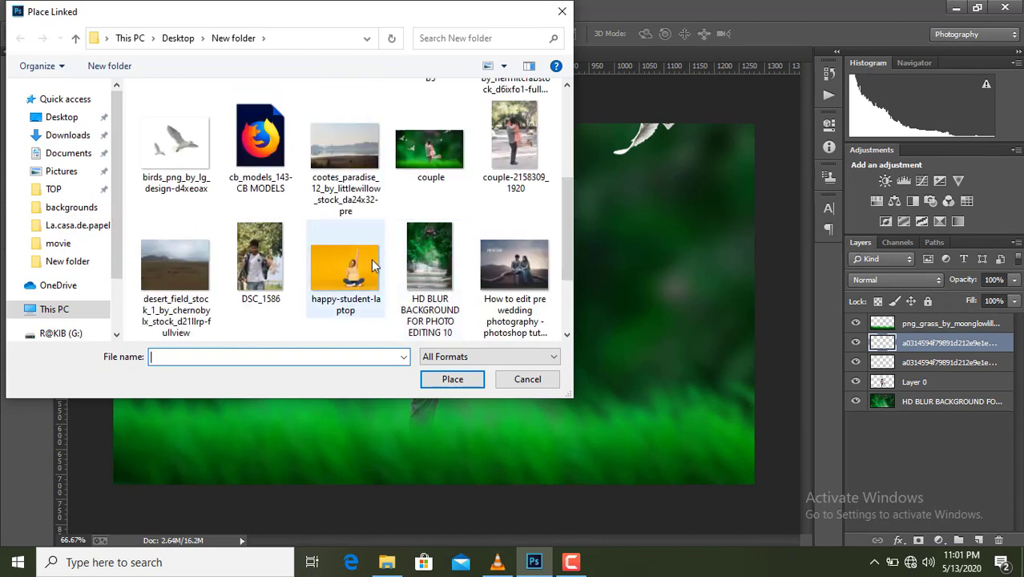
{"action": "double_click", "coordinate": [176, 128]}
- Flip the placed birds horizontally and scale them to about 7% near the canvas's upper-left corner, at about X 189, Y 112 px
{"action": "right_click", "coordinate": [517, 256]}
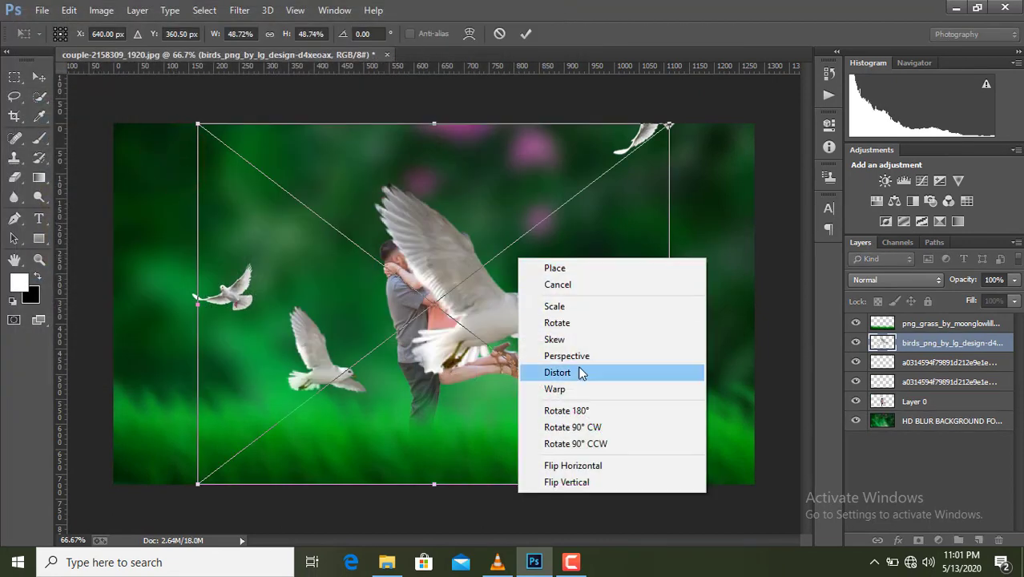
{"action": "left_click", "coordinate": [606, 467]}
{"action": "left_click_drag", "start_coordinate": [536, 322], "coordinate": [405, 204]}
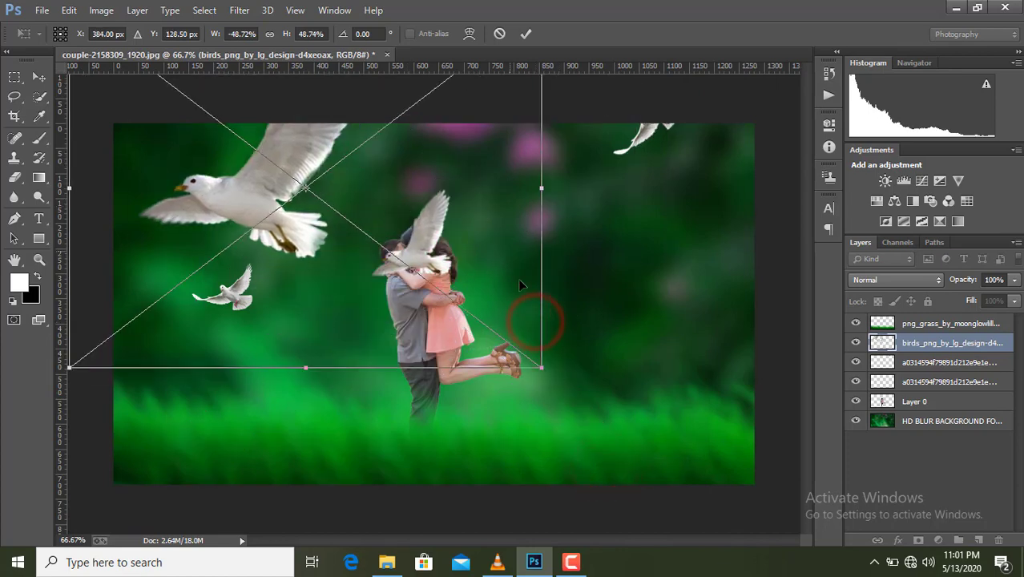
{"action": "left_click_drag", "start_coordinate": [542, 369], "coordinate": [335, 251]}
{"action": "left_click_drag", "start_coordinate": [365, 110], "coordinate": [234, 187]}
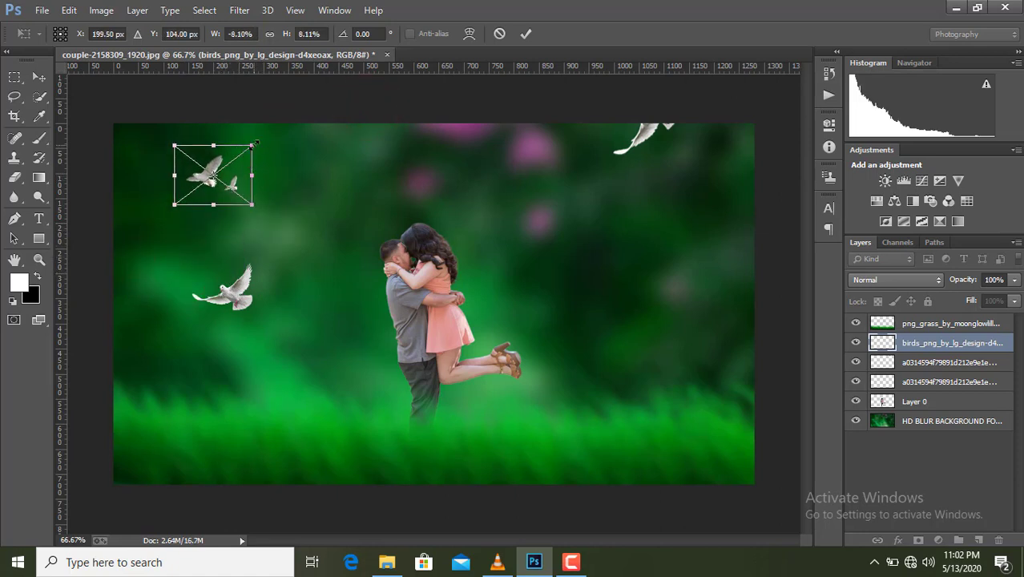
{"action": "mouse_move", "coordinate": [255, 145]}
{"action": "left_mouse_down"}
{"action": "mouse_move", "coordinate": [238, 164]}
{"action": "mouse_move", "coordinate": [242, 152]}
{"action": "left_mouse_up"}
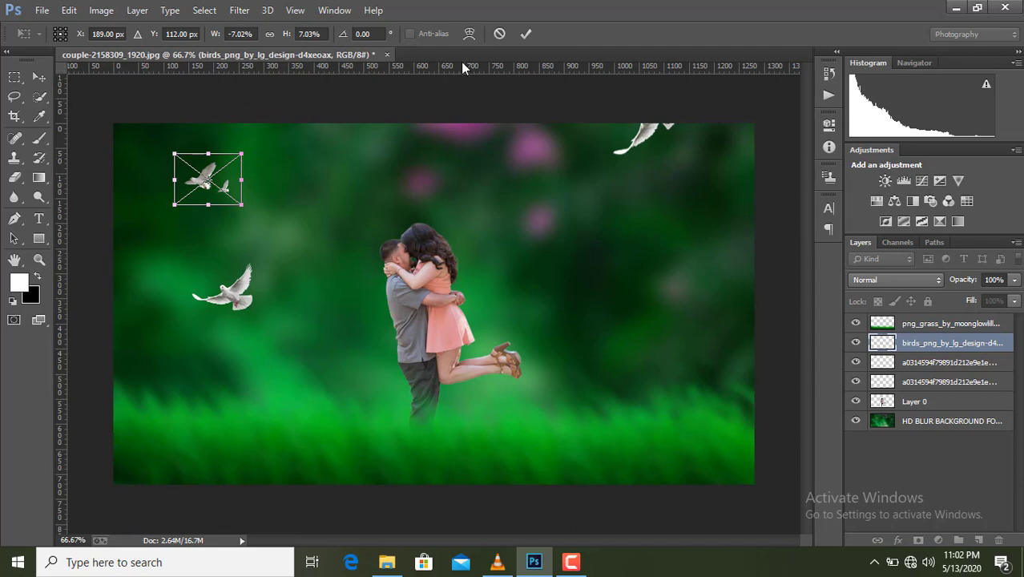
{"action": "left_click", "coordinate": [526, 35]}
- Rasterize the birds_png layer
{"action": "right_click", "coordinate": [224, 188]}
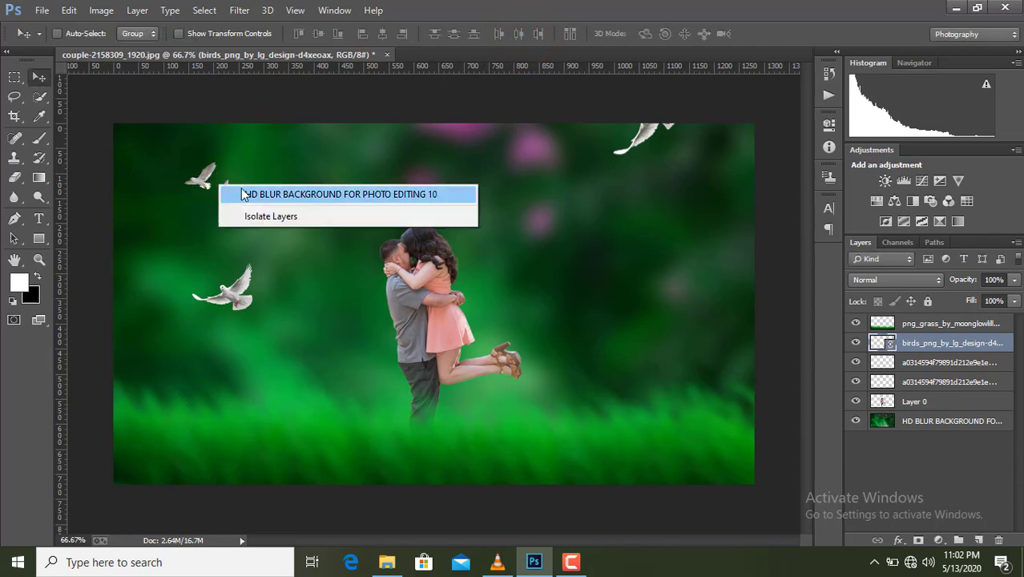
{"action": "left_click", "coordinate": [911, 342]}
{"action": "right_click", "coordinate": [910, 342]}
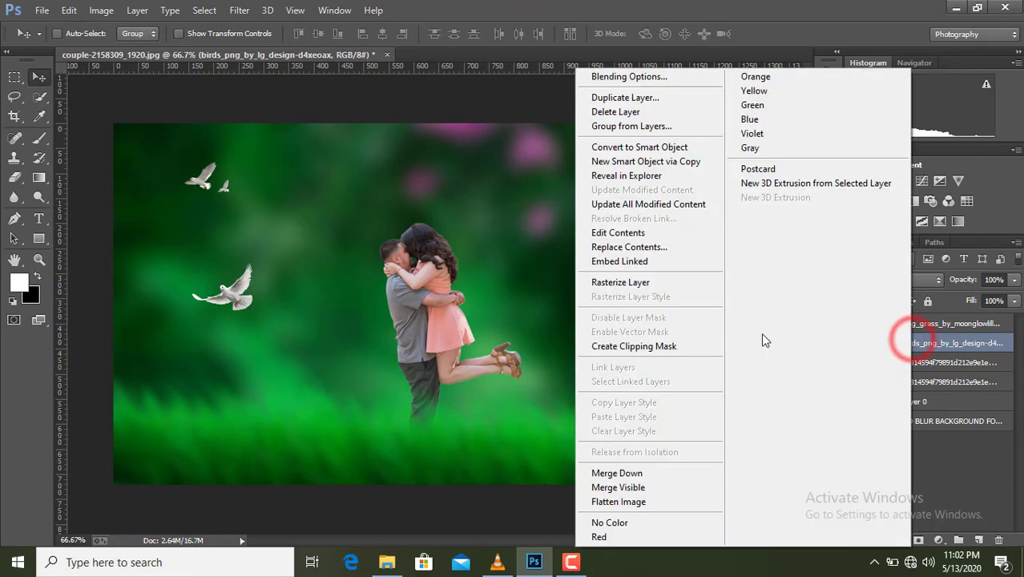
{"action": "left_click", "coordinate": [636, 283]}
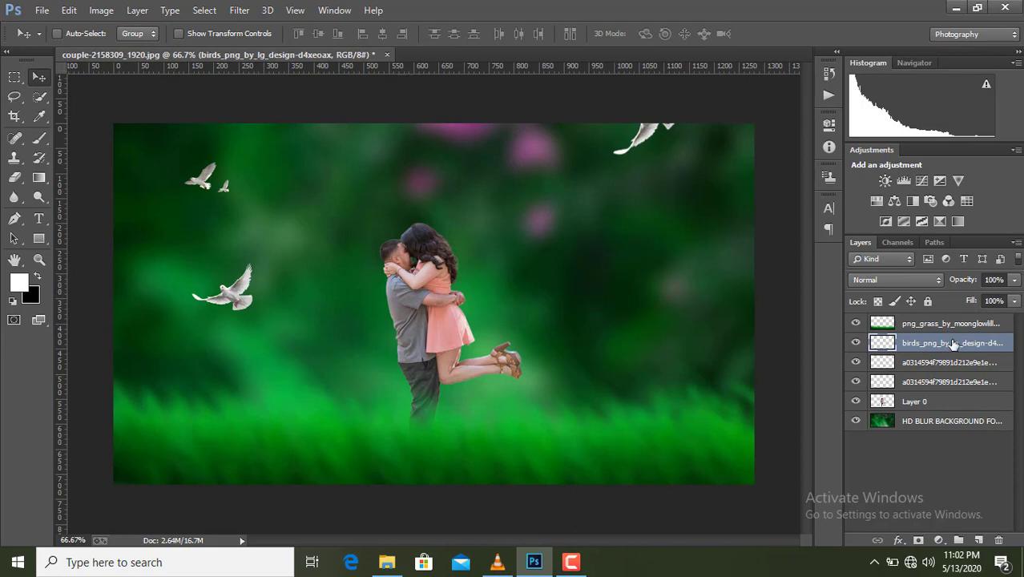
- Apply a Gaussian Blur with a radius of 3.5 pixels to the small birds and shift them slightly towards the canvas's left edge
{"action": "left_click", "coordinate": [240, 9]}
{"action": "left_click", "coordinate": [273, 189]}
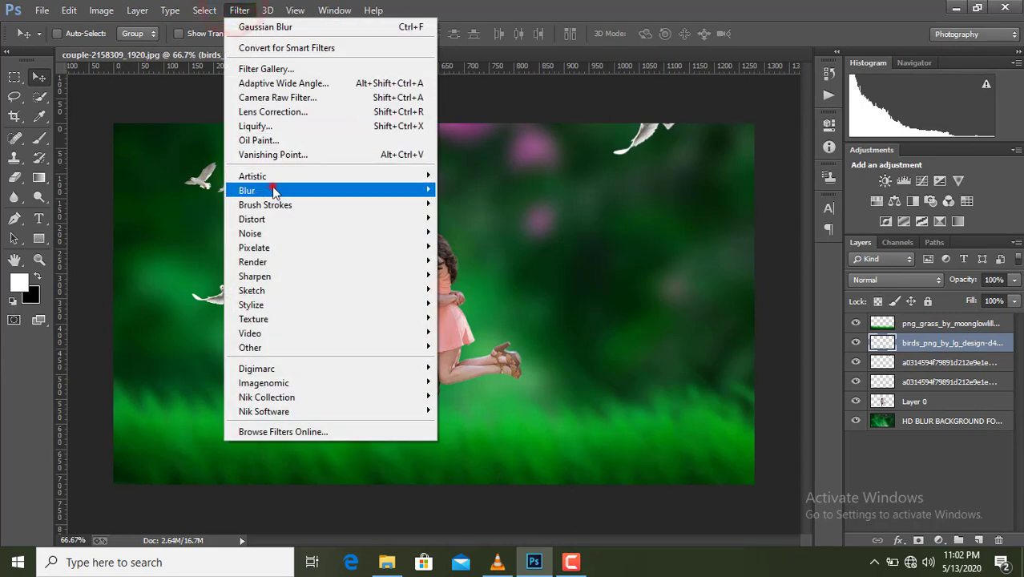
{"action": "left_click", "coordinate": [477, 296]}
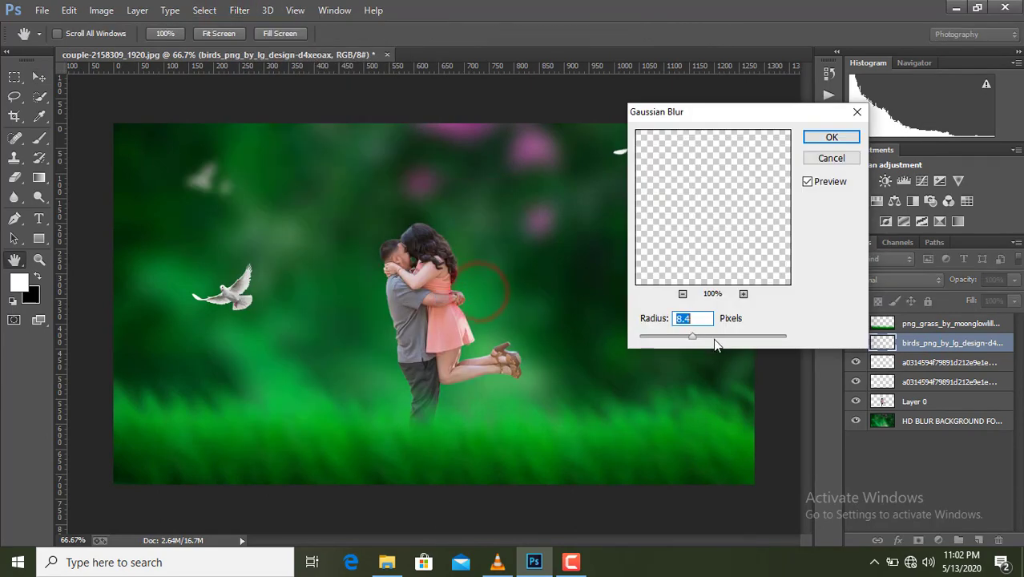
{"action": "left_click_drag", "start_coordinate": [694, 341], "coordinate": [675, 344]}
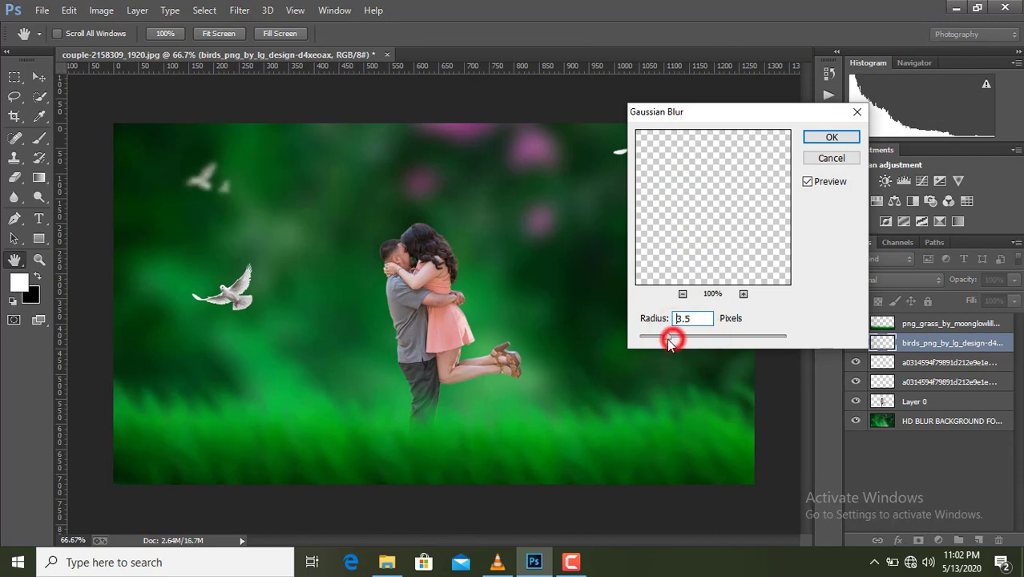
{"action": "left_click", "coordinate": [832, 137]}
{"action": "key", "text": "v"}
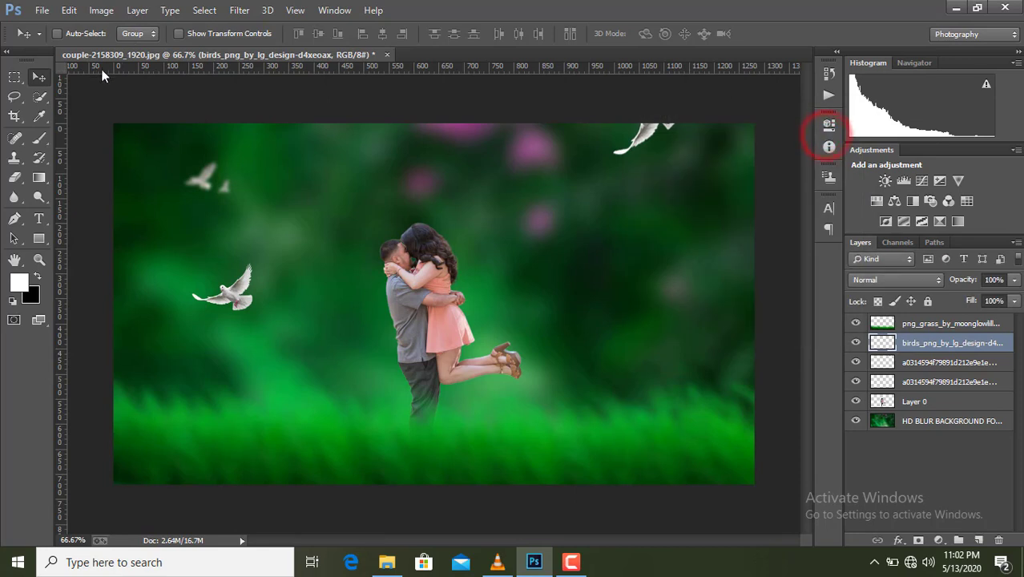
{"action": "left_click_drag", "start_coordinate": [196, 182], "coordinate": [166, 181]}
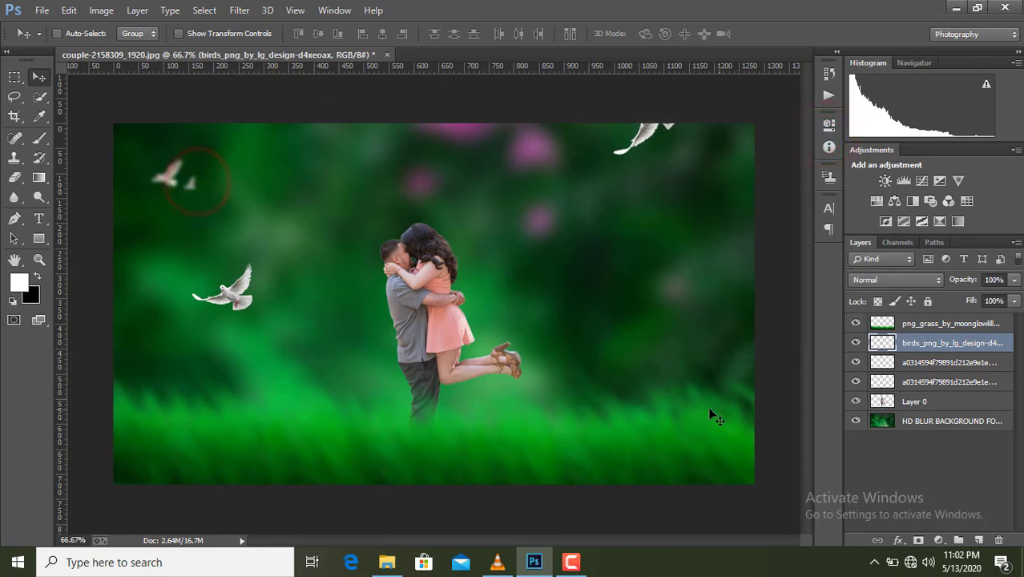
- Identify the layer of the dove left of the couple and enlarge that dove to about 126%
{"action": "left_click", "coordinate": [856, 383]}
{"action": "left_click", "coordinate": [855, 383]}
{"action": "left_click", "coordinate": [878, 383]}
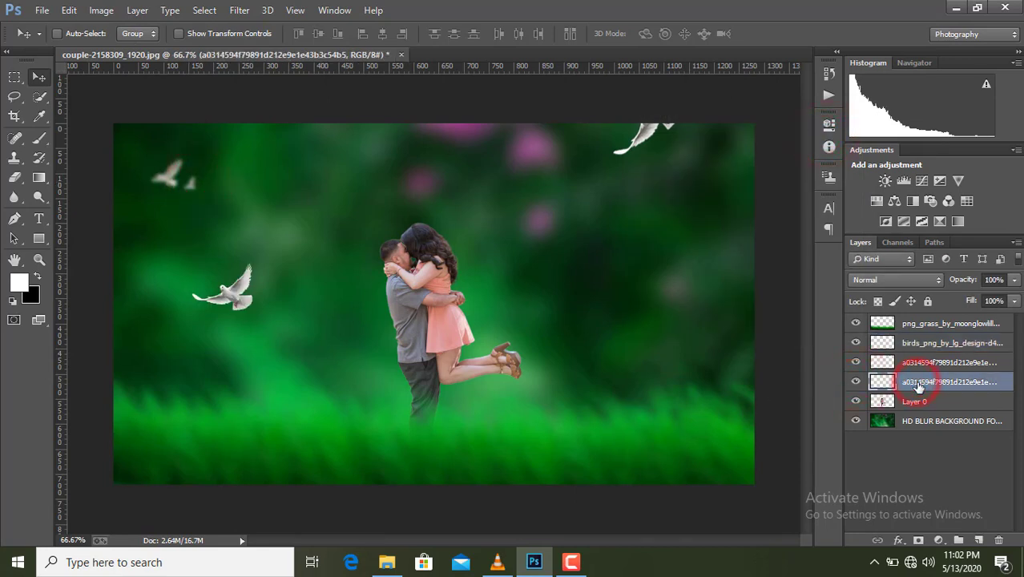
{"action": "key", "text": "ctrl+t"}
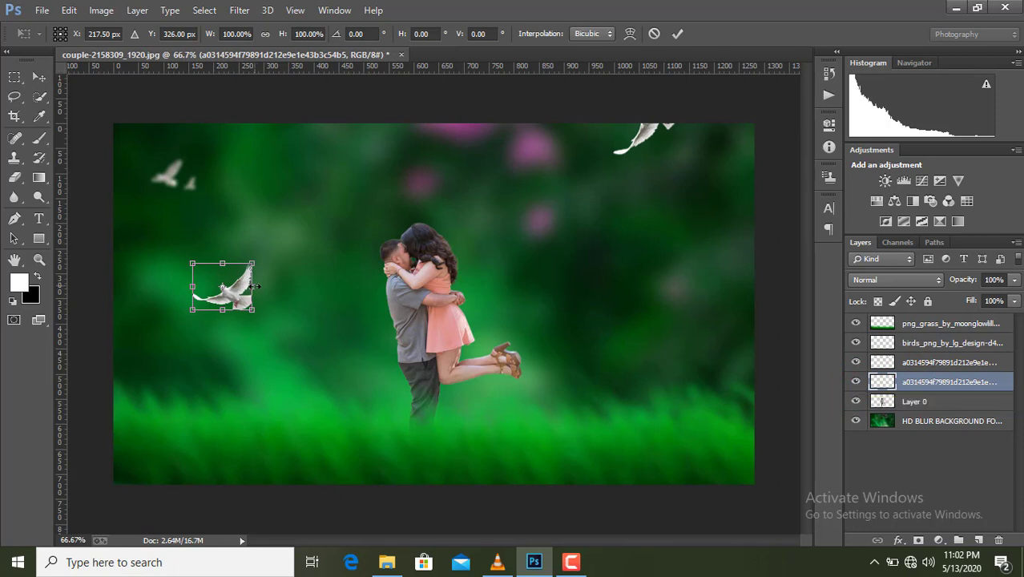
{"action": "left_click_drag", "start_coordinate": [253, 262], "coordinate": [267, 252]}
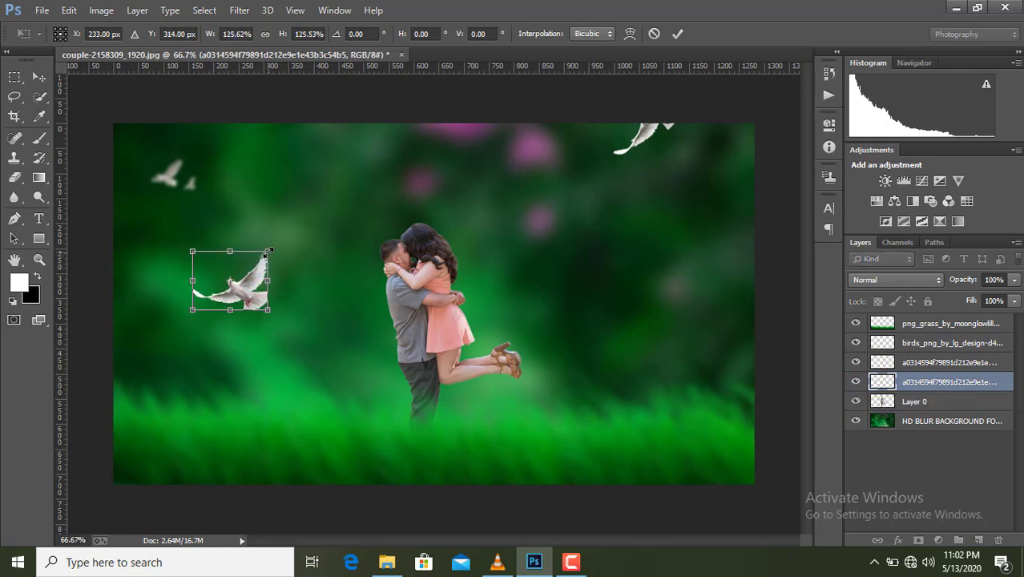
{"action": "left_click", "coordinate": [678, 34]}
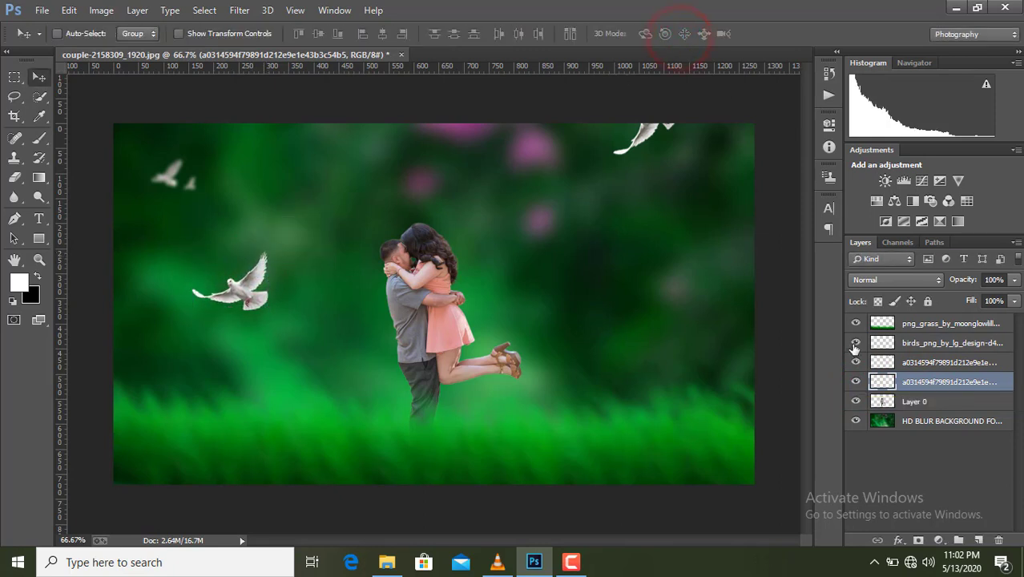
- Duplicate the blurred birds layer, place the copy right of the couple, and enlarge it to about 124%
{"action": "left_click", "coordinate": [893, 346]}
{"action": "left_click_drag", "start_coordinate": [921, 343], "coordinate": [978, 540]}
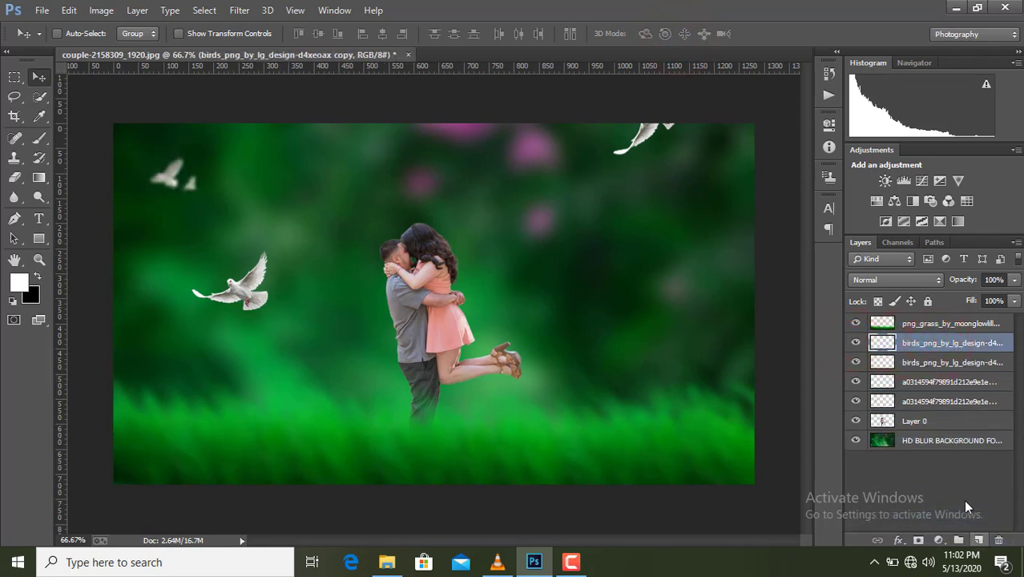
{"action": "left_click_drag", "start_coordinate": [189, 182], "coordinate": [564, 269]}
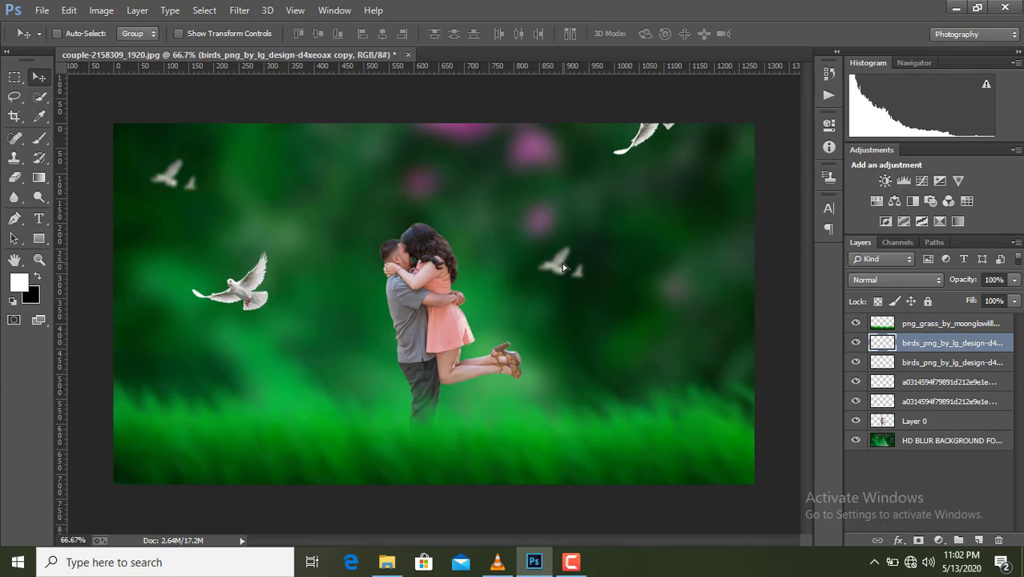
{"action": "key", "text": "ctrl+t"}
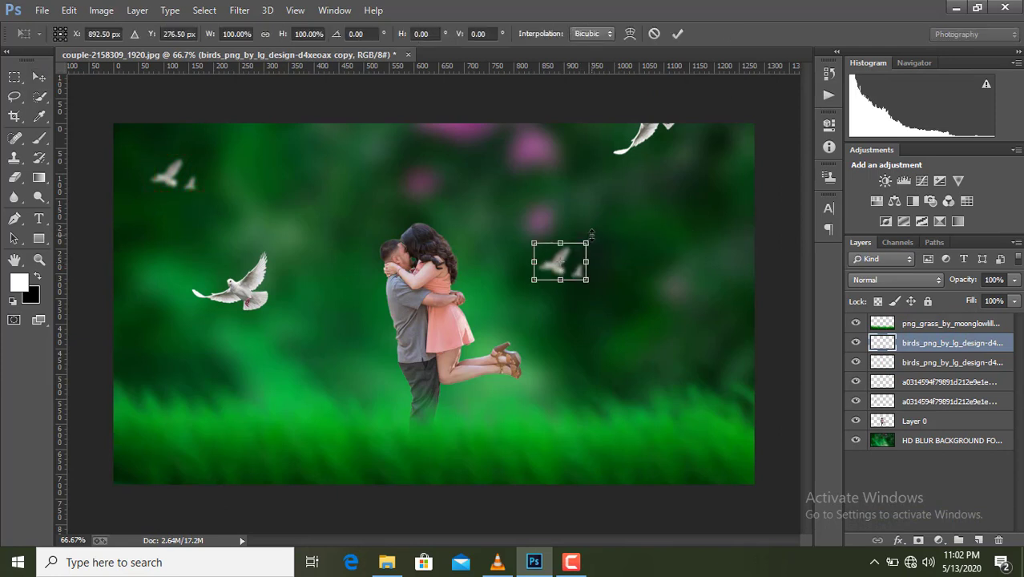
{"action": "mouse_move", "coordinate": [588, 242]}
{"action": "left_mouse_down"}
{"action": "mouse_move", "coordinate": [611, 219]}
{"action": "mouse_move", "coordinate": [599, 234]}
{"action": "left_mouse_up"}
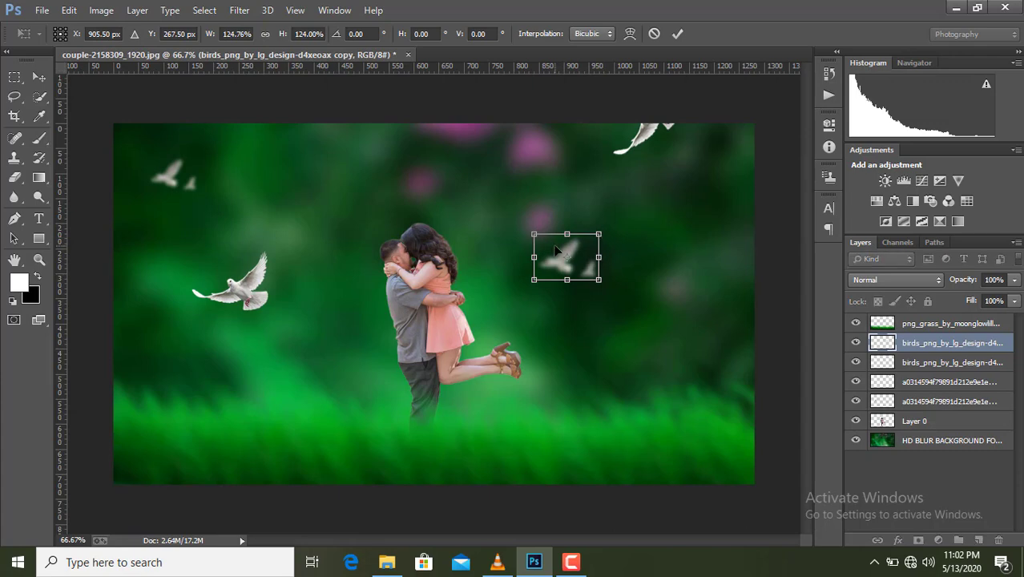
{"action": "left_click", "coordinate": [678, 38]}
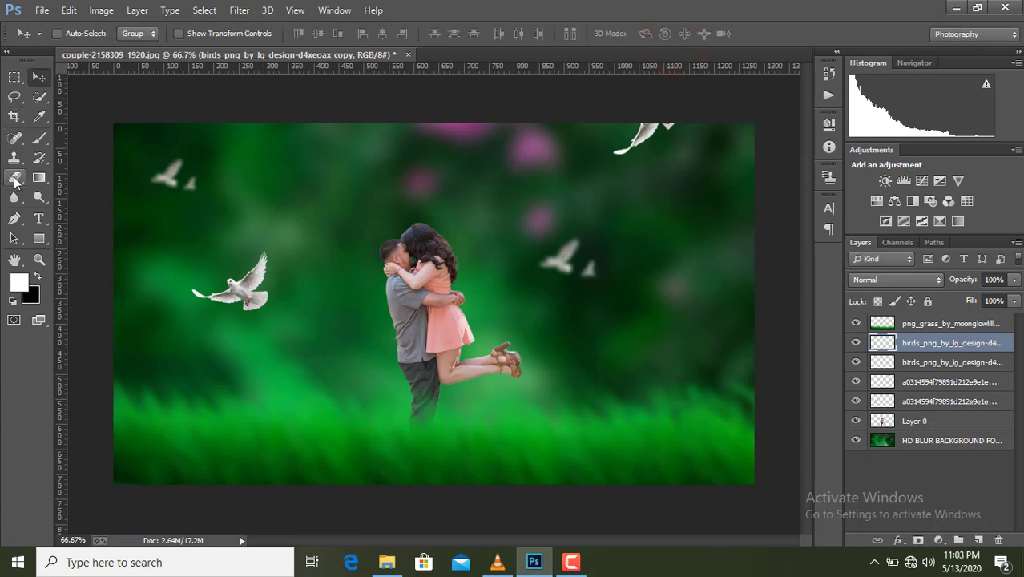
- Erase the larger bird from the duplicated birds layer with the Eraser tool
{"action": "left_click", "coordinate": [15, 178]}
{"action": "mouse_move", "coordinate": [564, 225]}
{"action": "left_mouse_down"}
{"action": "mouse_move", "coordinate": [556, 268]}
{"action": "mouse_move", "coordinate": [566, 255]}
{"action": "left_mouse_up"}
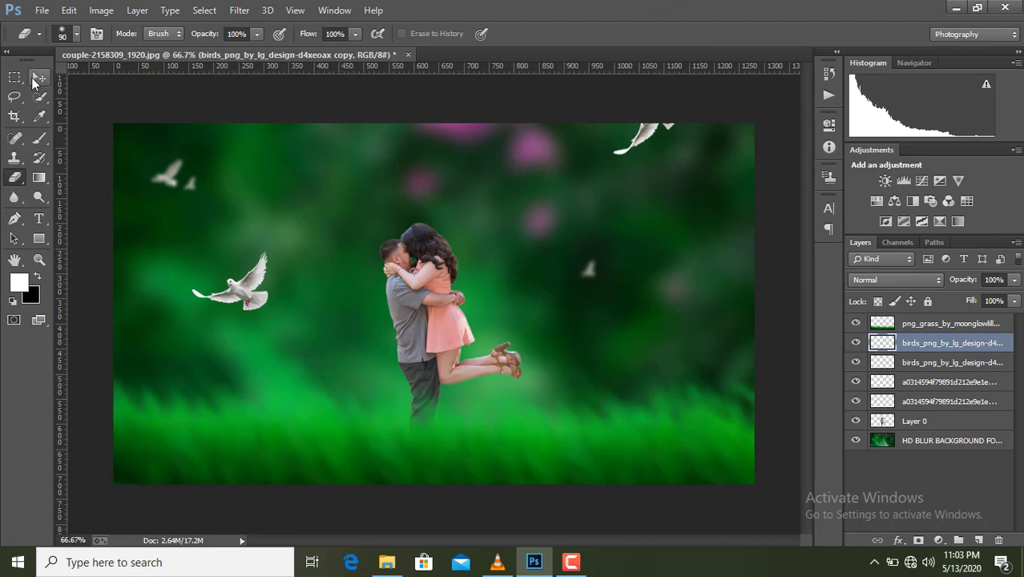
- Move the small blurred bird closer to the couple and merge all visible layers into one
{"action": "left_click", "coordinate": [37, 78]}
{"action": "left_click_drag", "start_coordinate": [578, 277], "coordinate": [517, 277]}
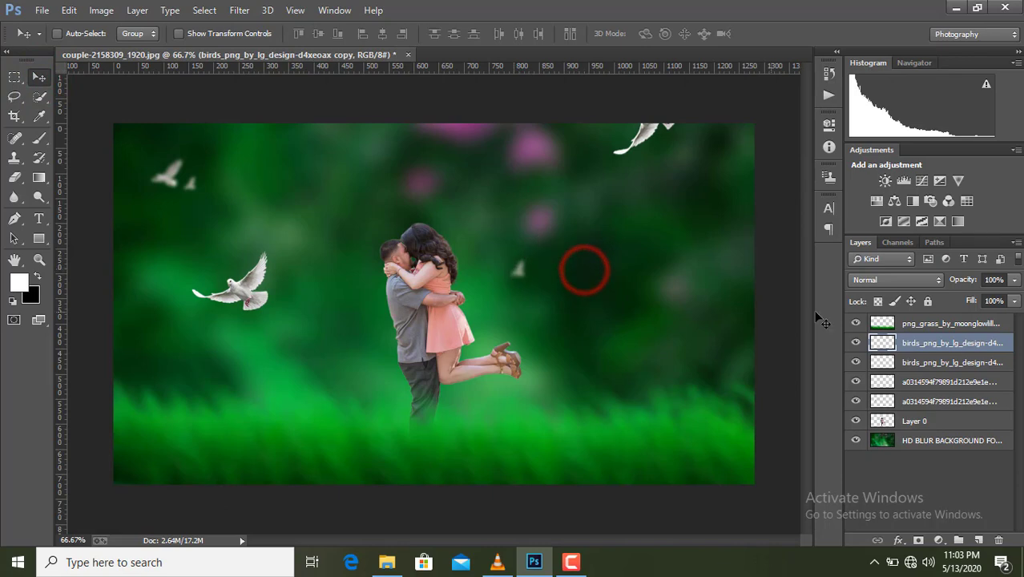
{"action": "right_click", "coordinate": [948, 442]}
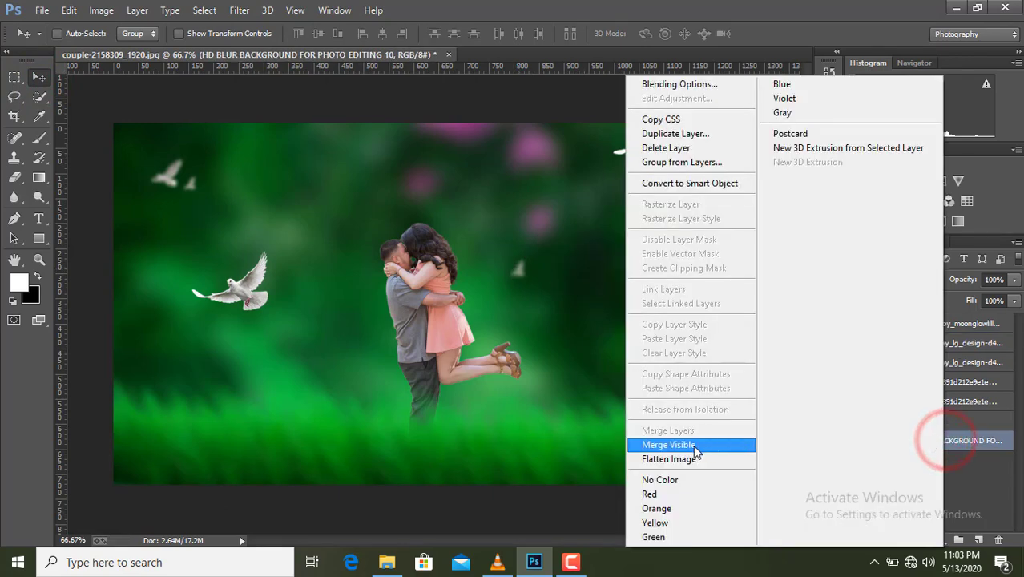
{"action": "left_click", "coordinate": [683, 446]}
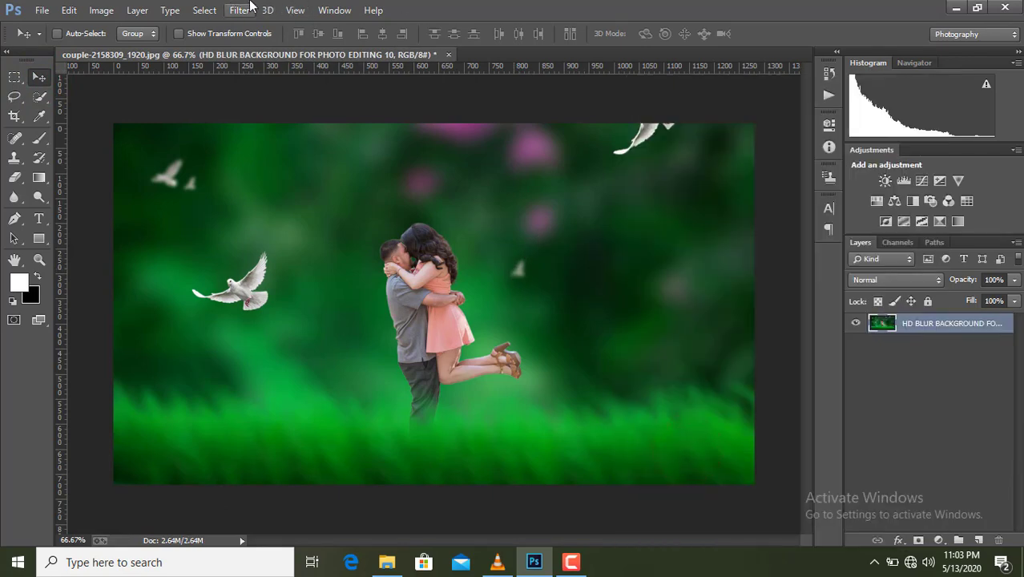
- In the Camera Raw filter, set Clarity +56, Blacks -13, Whites -28, Shadows +48, Highlights +59 and Contrast +16
{"action": "left_click", "coordinate": [265, 9]}
{"action": "left_click", "coordinate": [258, 7]}
{"action": "left_click", "coordinate": [240, 10]}
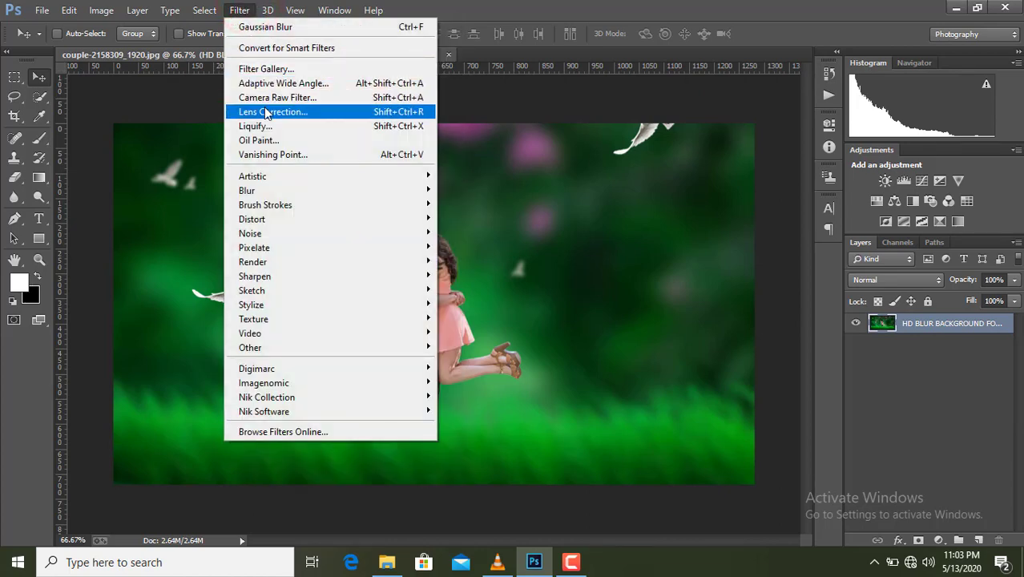
{"action": "left_click", "coordinate": [268, 98]}
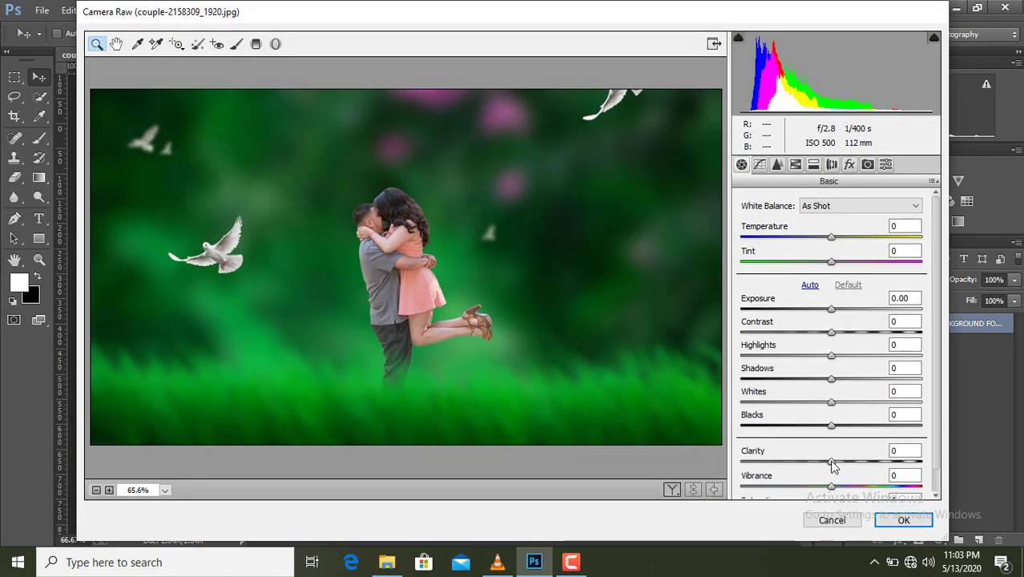
{"action": "left_click_drag", "start_coordinate": [832, 463], "coordinate": [882, 460]}
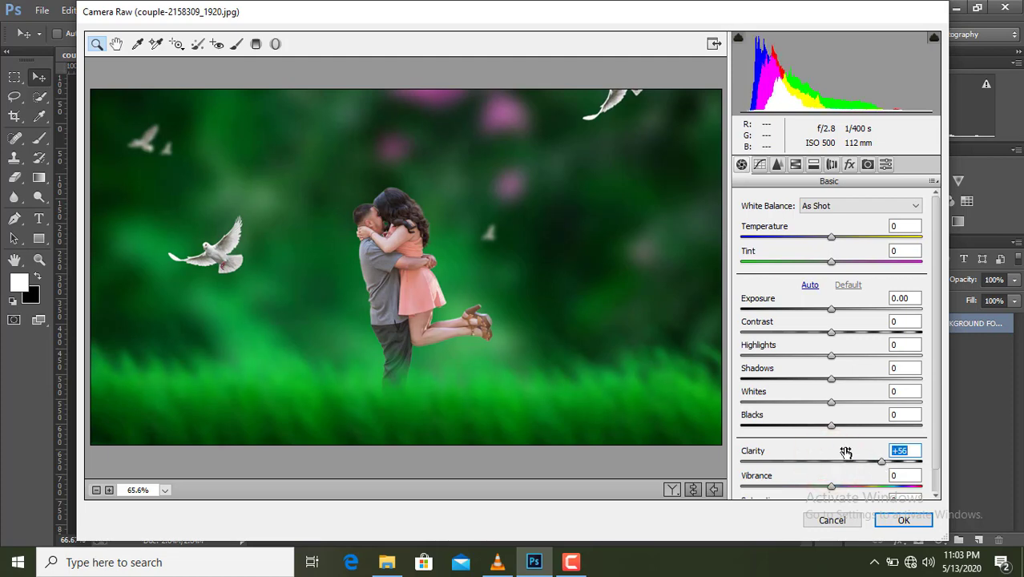
{"action": "left_click_drag", "start_coordinate": [831, 427], "coordinate": [885, 360]}
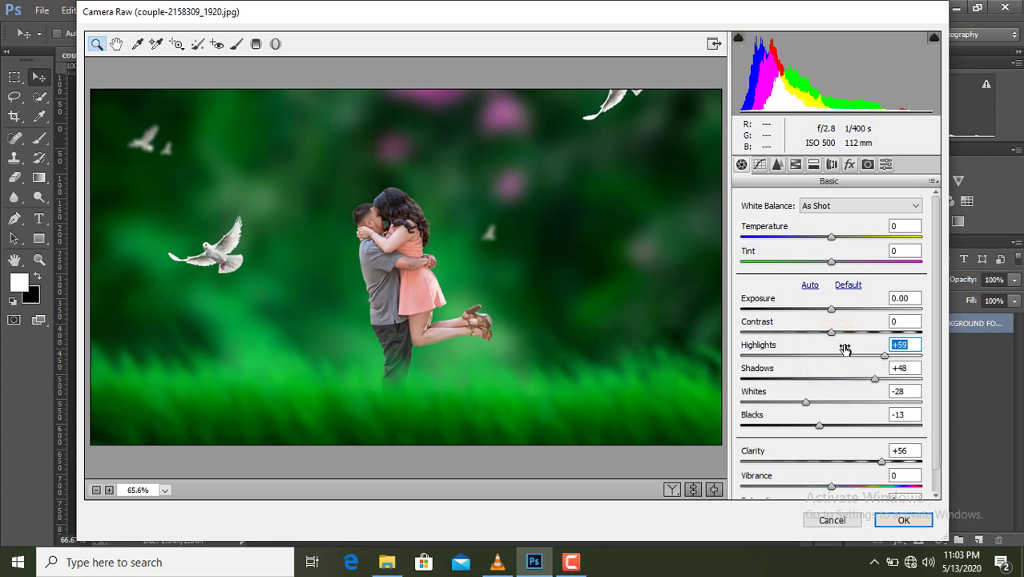
{"action": "mouse_move", "coordinate": [830, 337]}
{"action": "left_mouse_down"}
{"action": "mouse_move", "coordinate": [828, 329]}
{"action": "mouse_move", "coordinate": [846, 334]}
{"action": "left_mouse_up"}
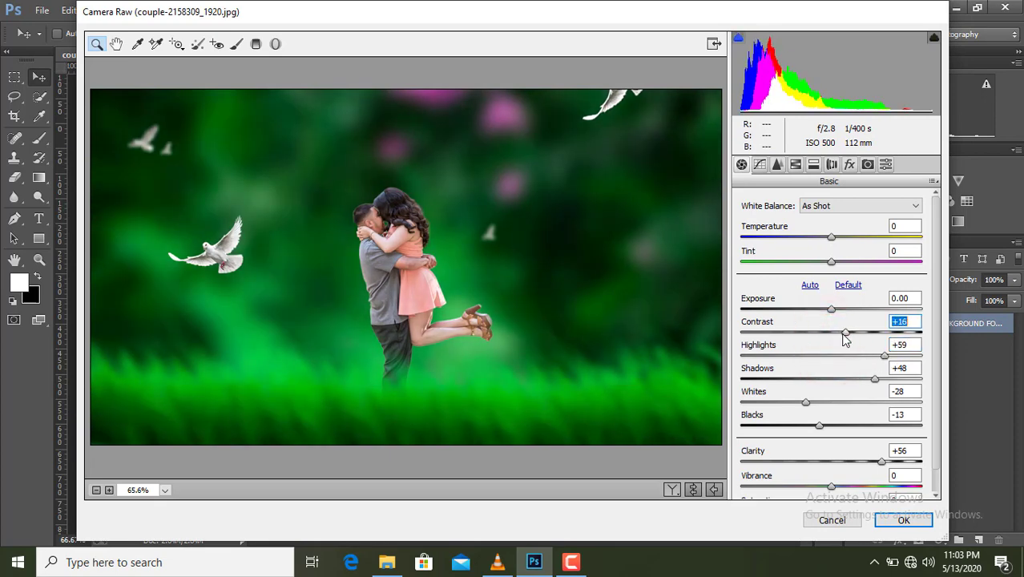
- Set the luminance noise reduction to 73 and lower the Greens saturation to -13
{"action": "left_click", "coordinate": [778, 164]}
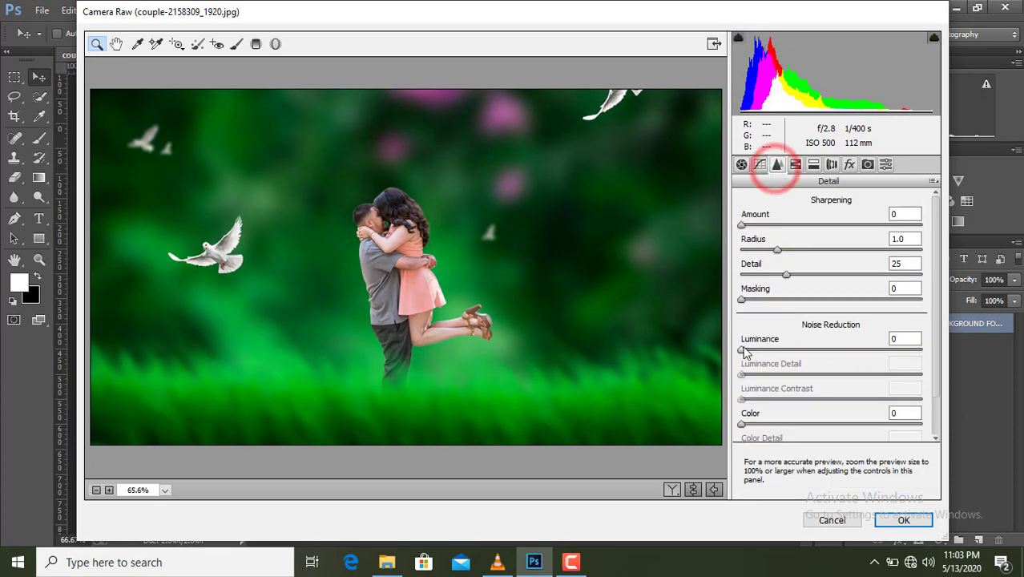
{"action": "left_click_drag", "start_coordinate": [741, 350], "coordinate": [878, 357]}
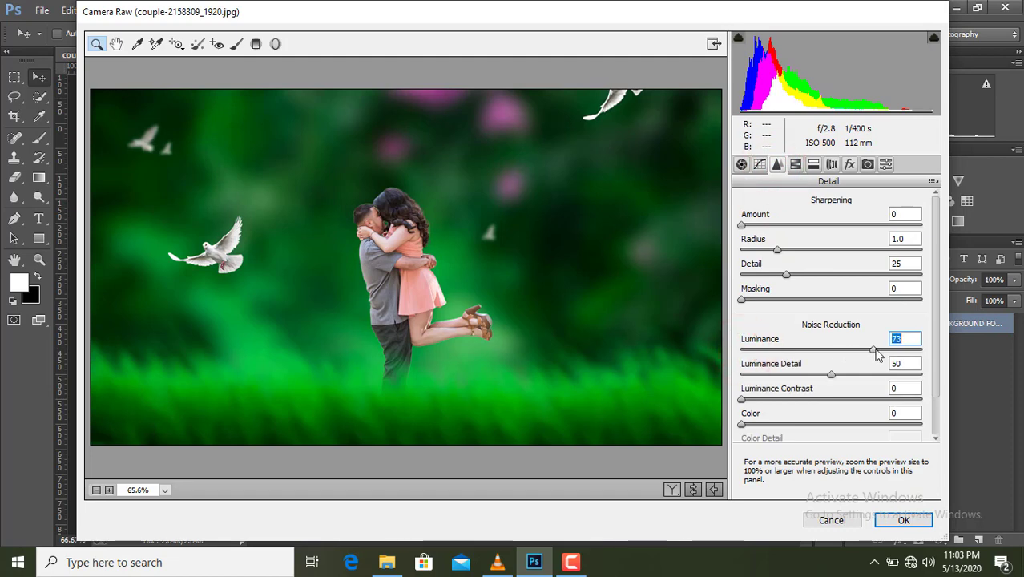
{"action": "left_click", "coordinate": [796, 164]}
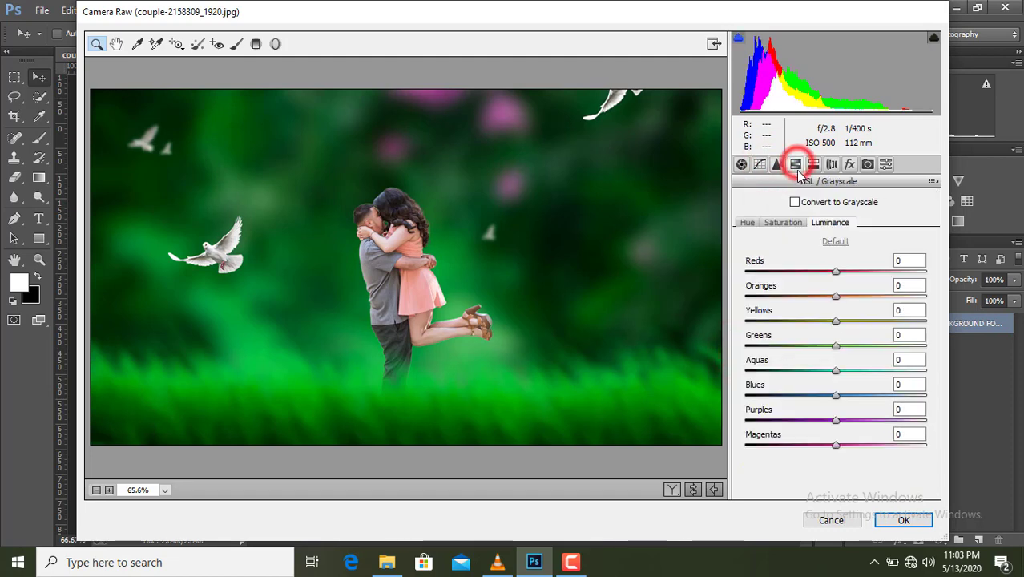
{"action": "left_click", "coordinate": [783, 222]}
{"action": "left_click_drag", "start_coordinate": [836, 346], "coordinate": [825, 348]}
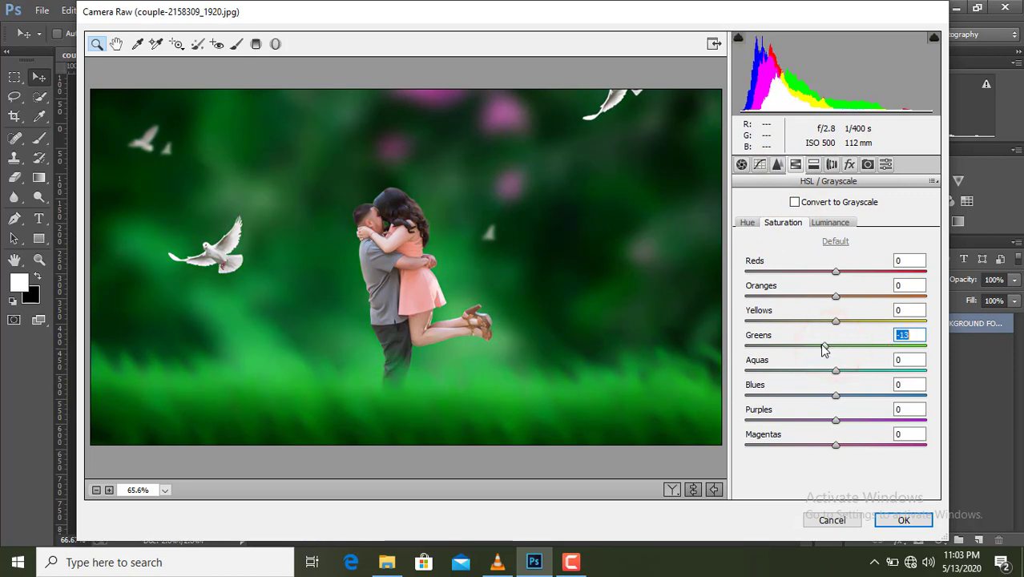
- Shift the hue of Greens to +8 and Yellows to +22, and lower the Greens luminance
{"action": "left_click", "coordinate": [747, 224]}
{"action": "mouse_move", "coordinate": [836, 346]}
{"action": "left_mouse_down"}
{"action": "mouse_move", "coordinate": [880, 344]}
{"action": "mouse_move", "coordinate": [843, 354]}
{"action": "left_mouse_up"}
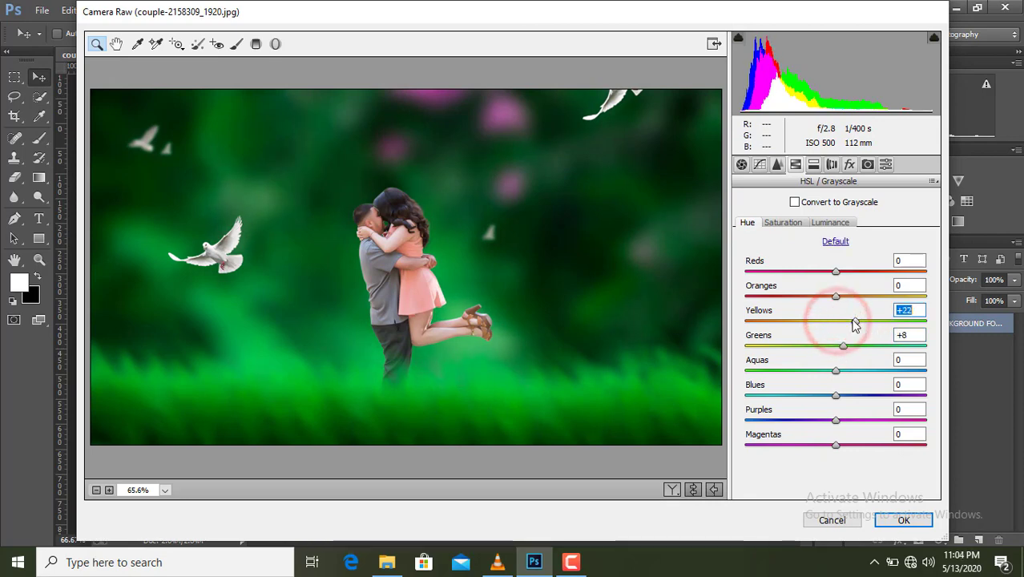
{"action": "left_click", "coordinate": [832, 224]}
{"action": "left_click_drag", "start_coordinate": [836, 345], "coordinate": [820, 373]}
- Add a post-crop vignette with an amount of -15 and increased roundness, and apply the Camera Raw filter
{"action": "left_click", "coordinate": [849, 164]}
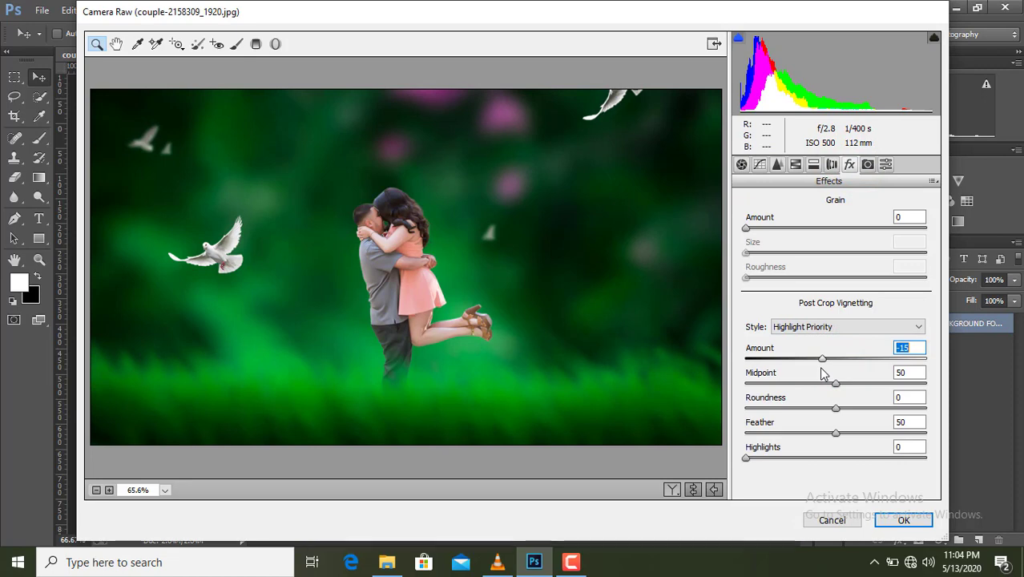
{"action": "left_click_drag", "start_coordinate": [838, 413], "coordinate": [880, 407]}
{"action": "left_click", "coordinate": [897, 521]}
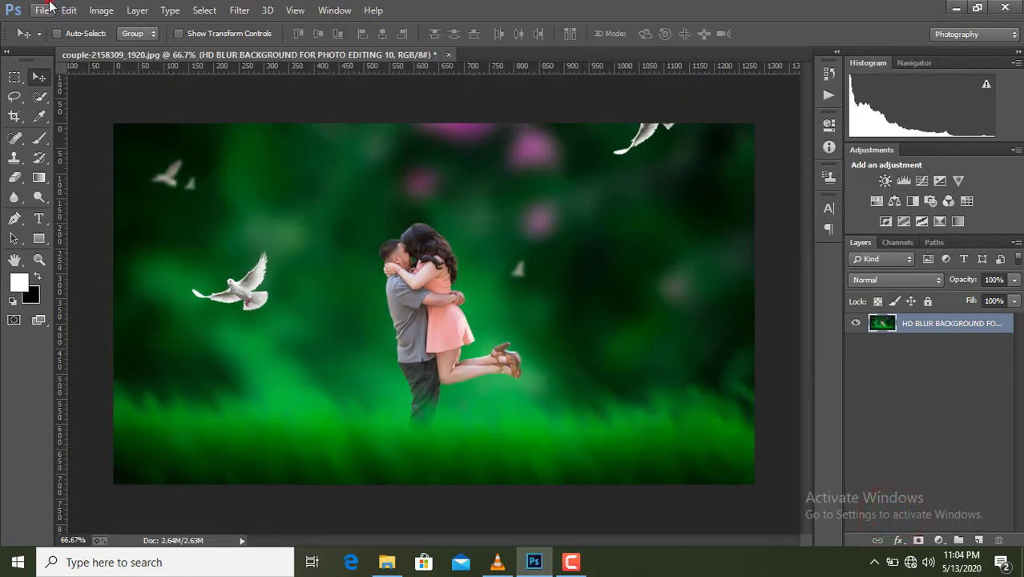
- Save the finished image as a JPEG named "new" with the quality set to Maximum (10)
{"action": "left_click", "coordinate": [50, 9]}
{"action": "left_click", "coordinate": [72, 142]}
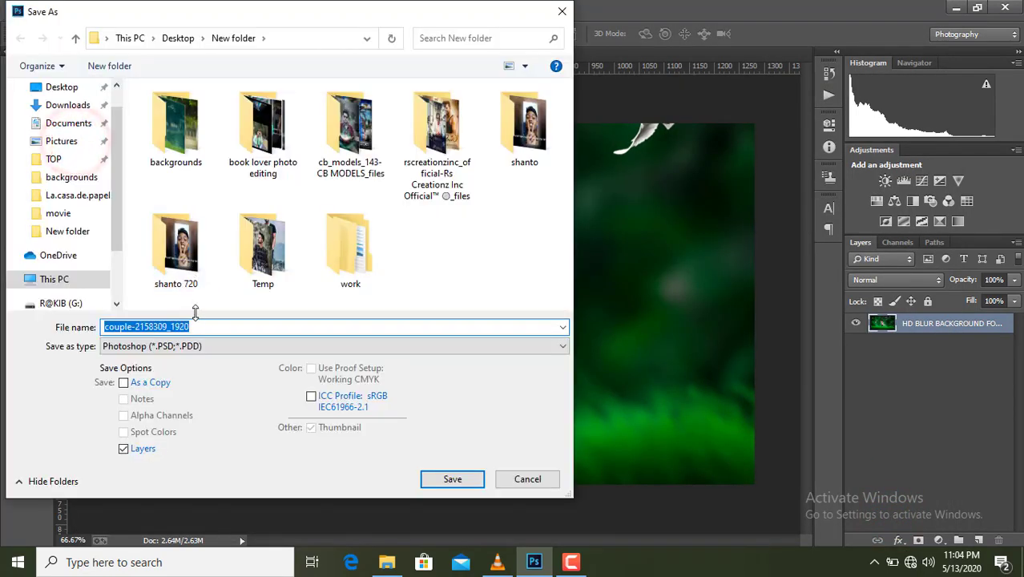
{"action": "left_click", "coordinate": [212, 346]}
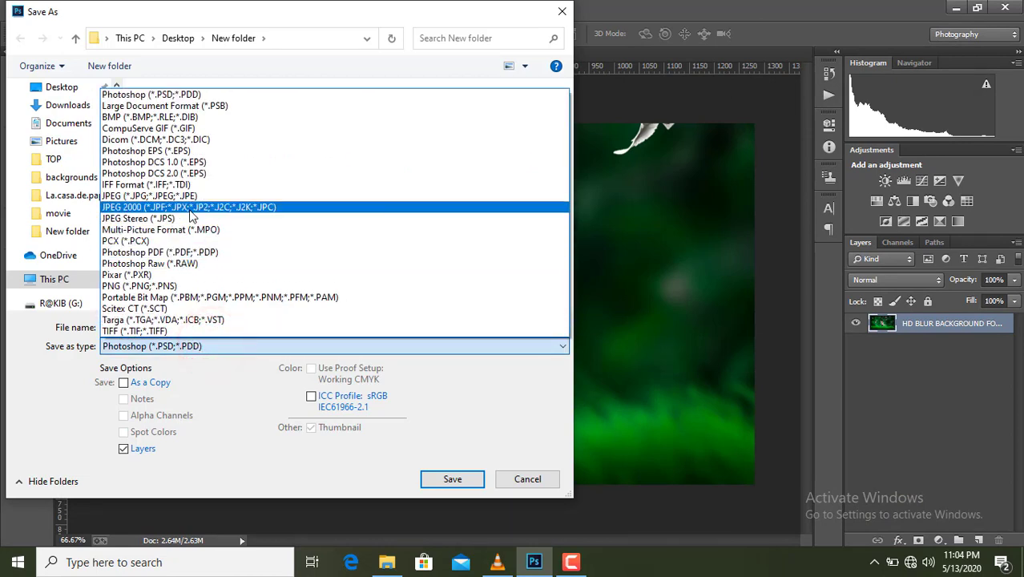
{"action": "left_click", "coordinate": [187, 197]}
{"action": "double_click", "coordinate": [196, 326]}
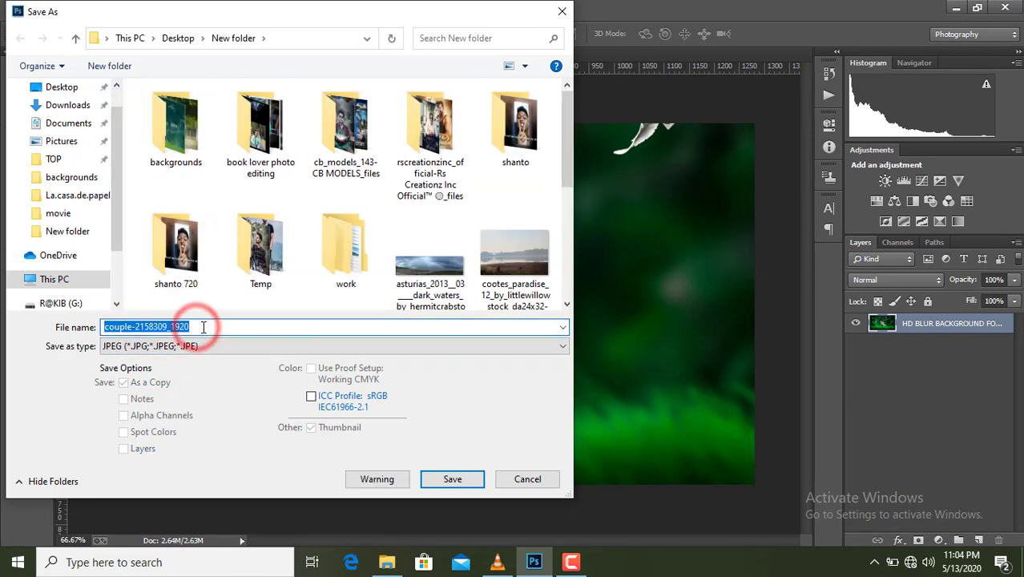
{"action": "type", "text": "new"}
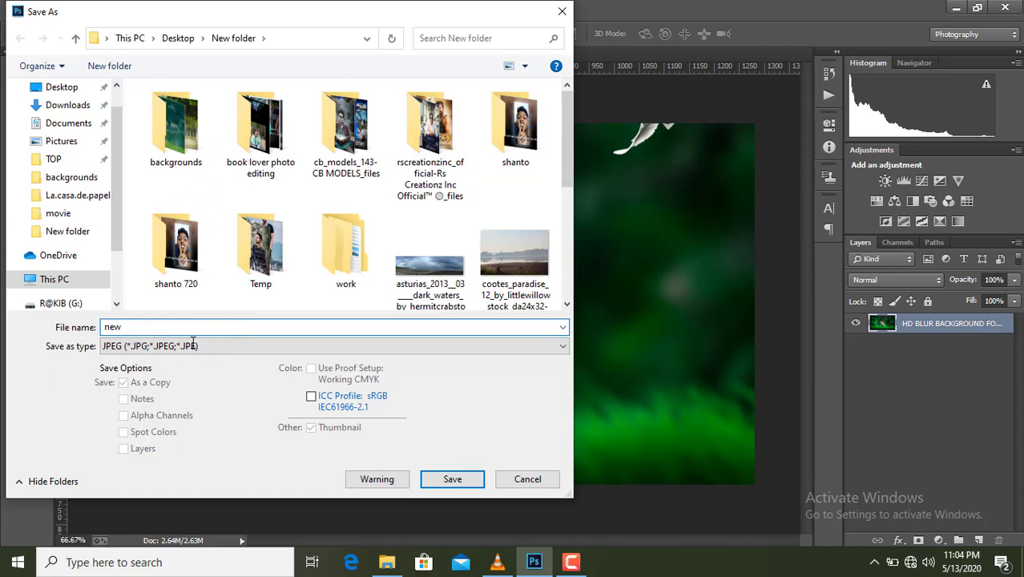
{"action": "left_click", "coordinate": [433, 480]}
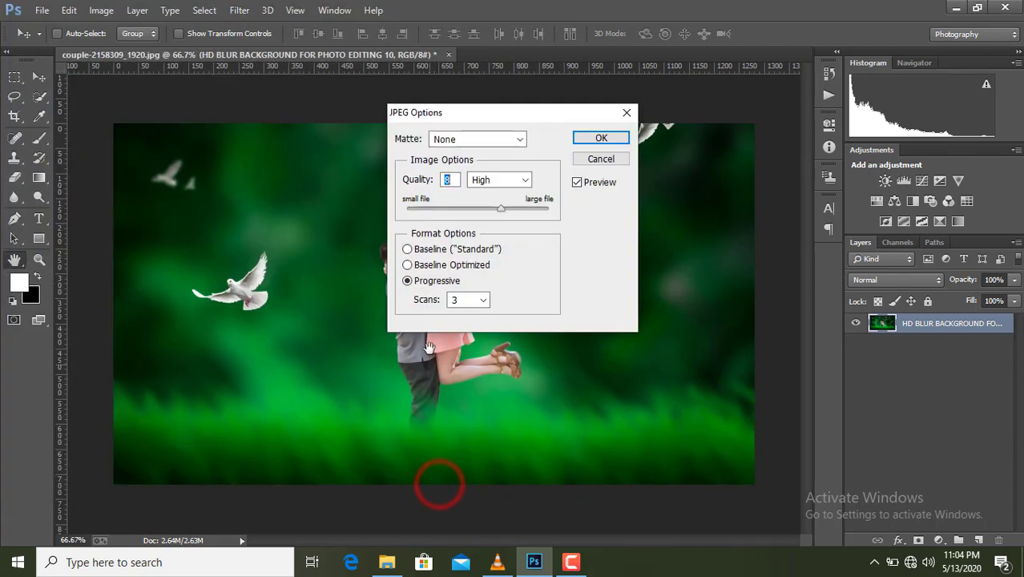
{"action": "left_click", "coordinate": [525, 181]}
{"action": "left_click", "coordinate": [498, 230]}
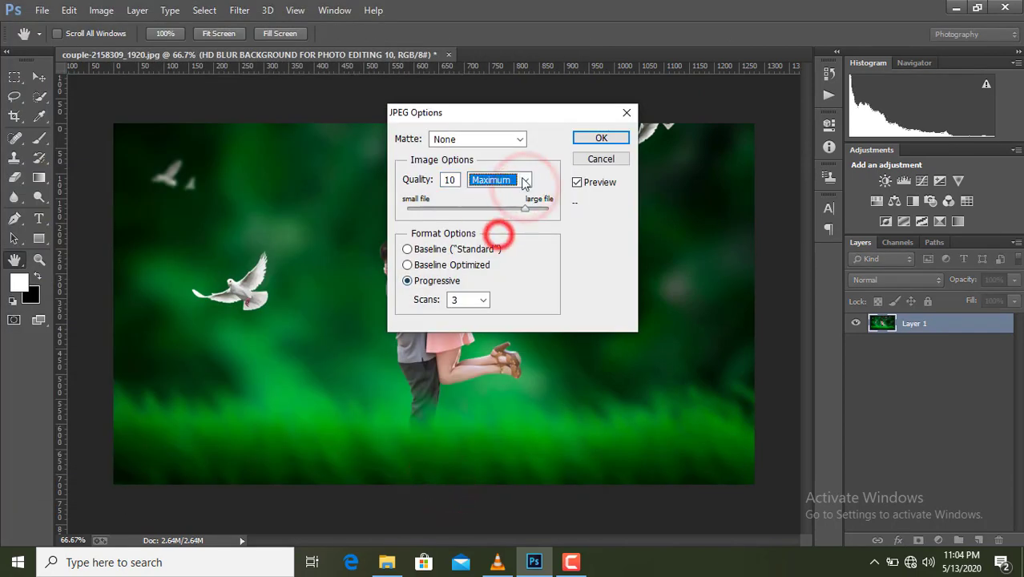